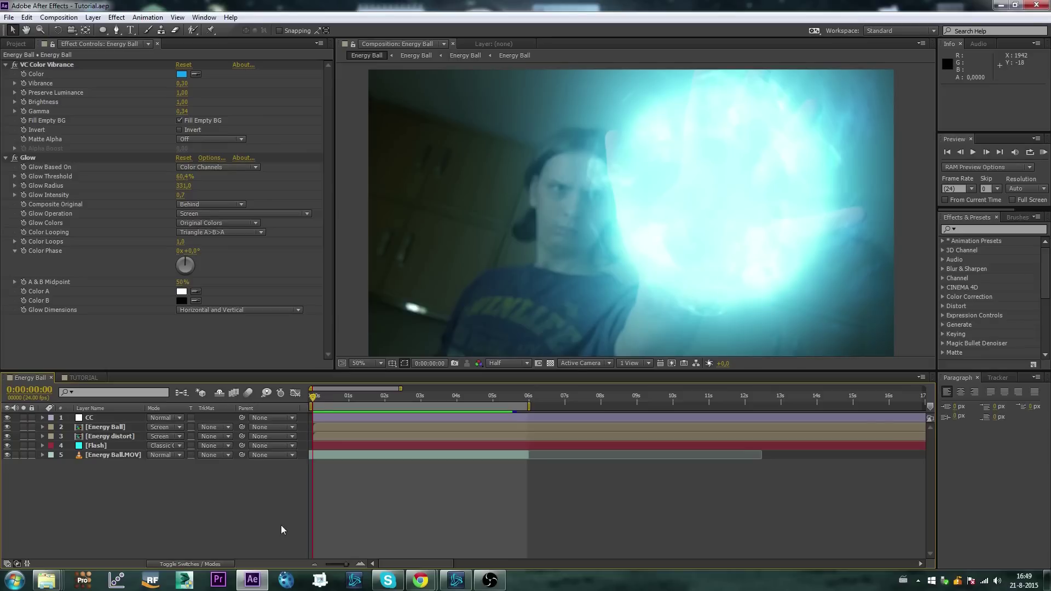
- Play a cached preview of the finished energy ball, then stop it
click(9, 17)
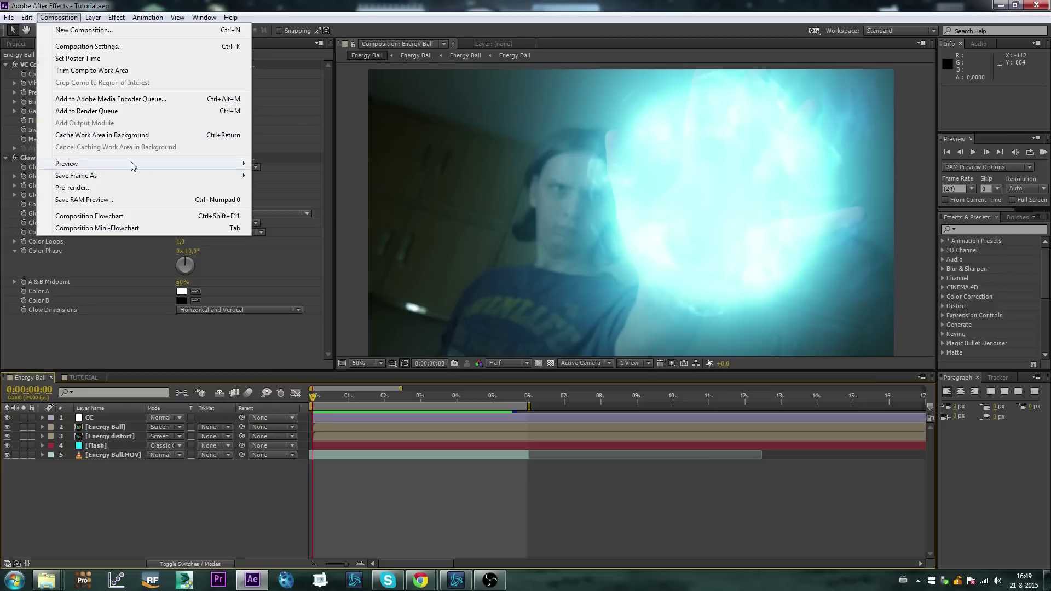
mouse_move(165, 163)
click(268, 164)
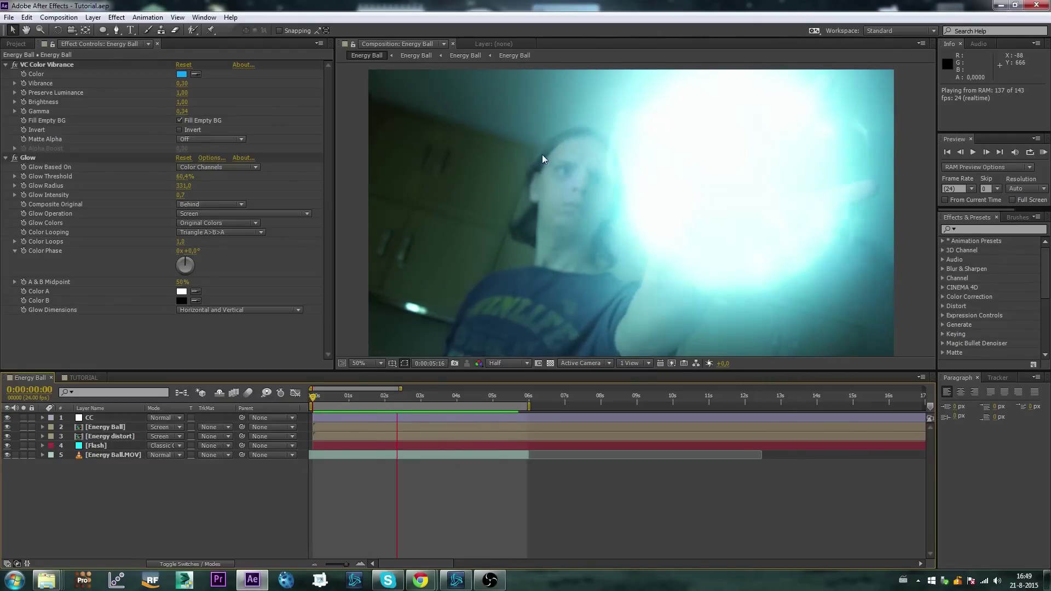
key(space)
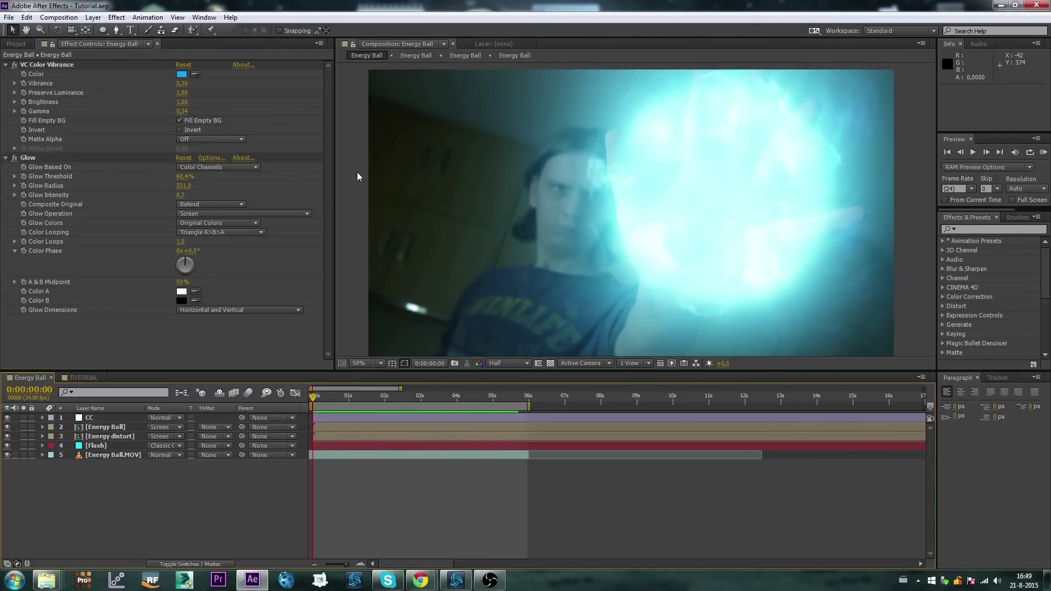
- Switch to the TUTORIAL composition and review its settings without changing them
click(85, 378)
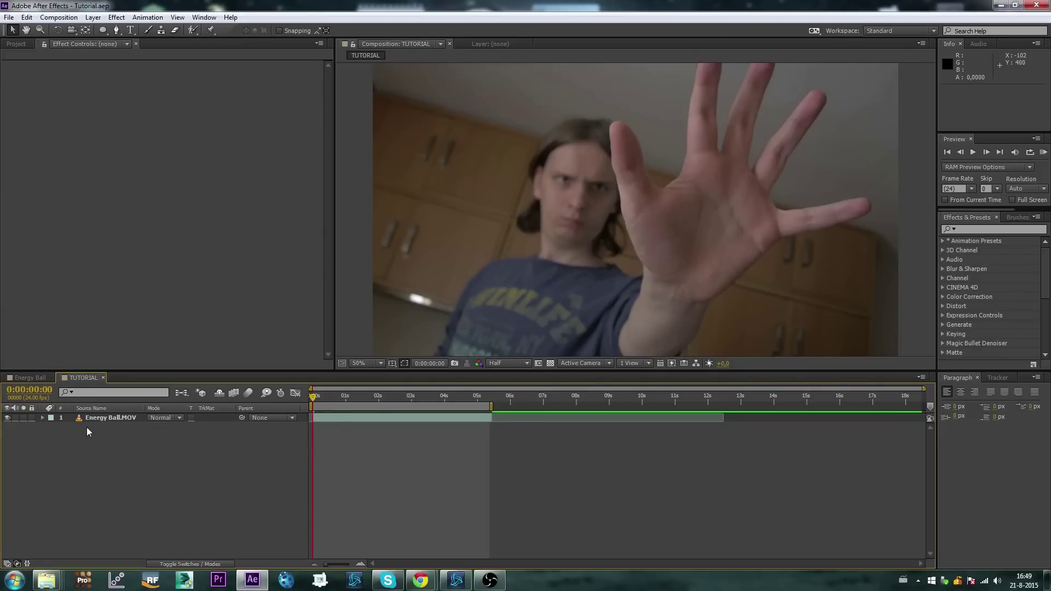
click(59, 17)
click(76, 46)
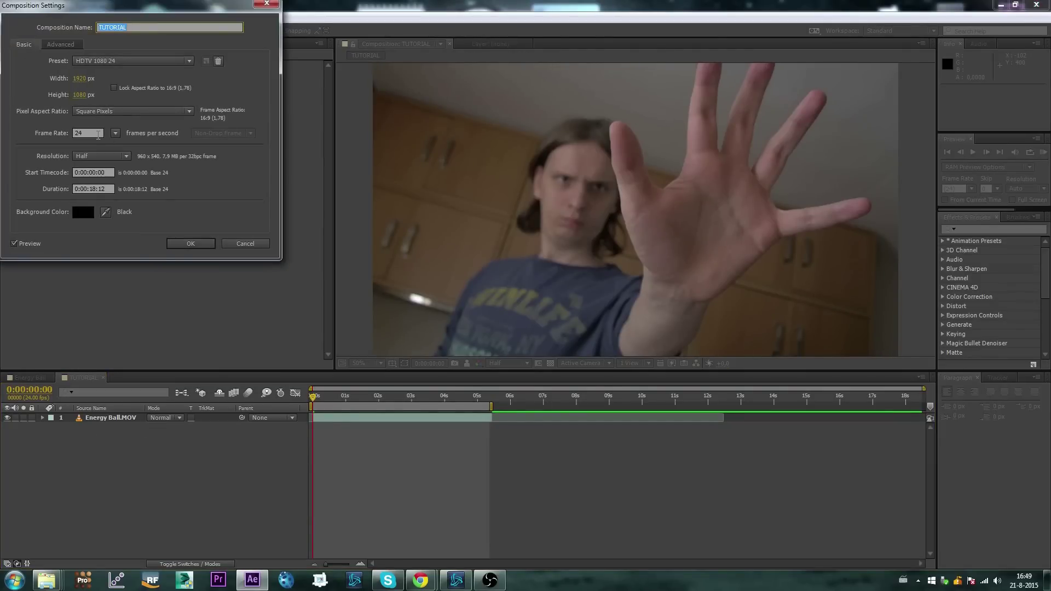
click(258, 243)
- Add a new black full-frame solid named Energy to the TUTORIAL timeline
click(16, 43)
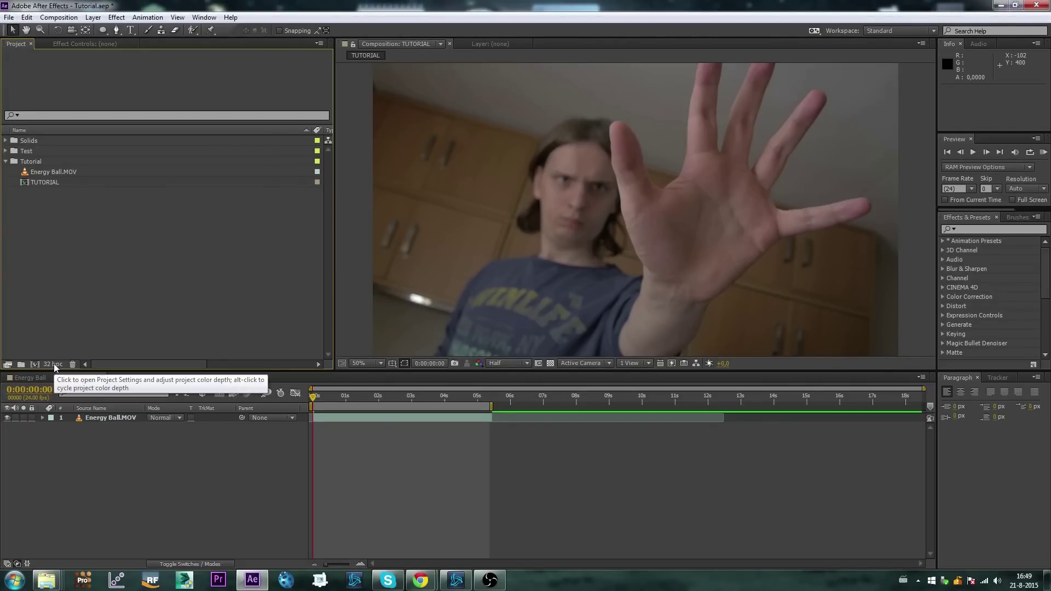
click(133, 440)
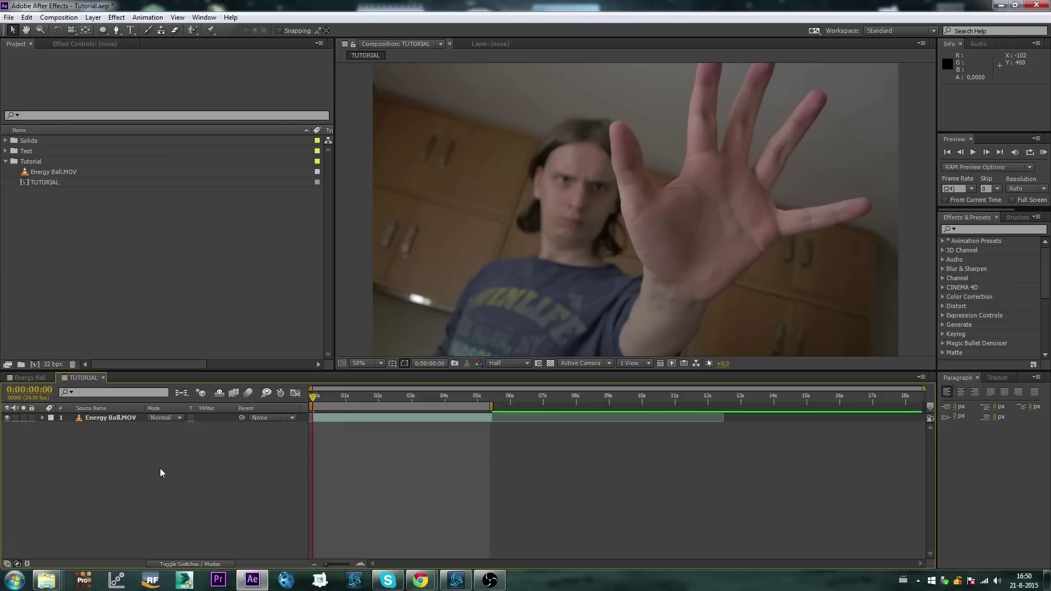
right_click(130, 456)
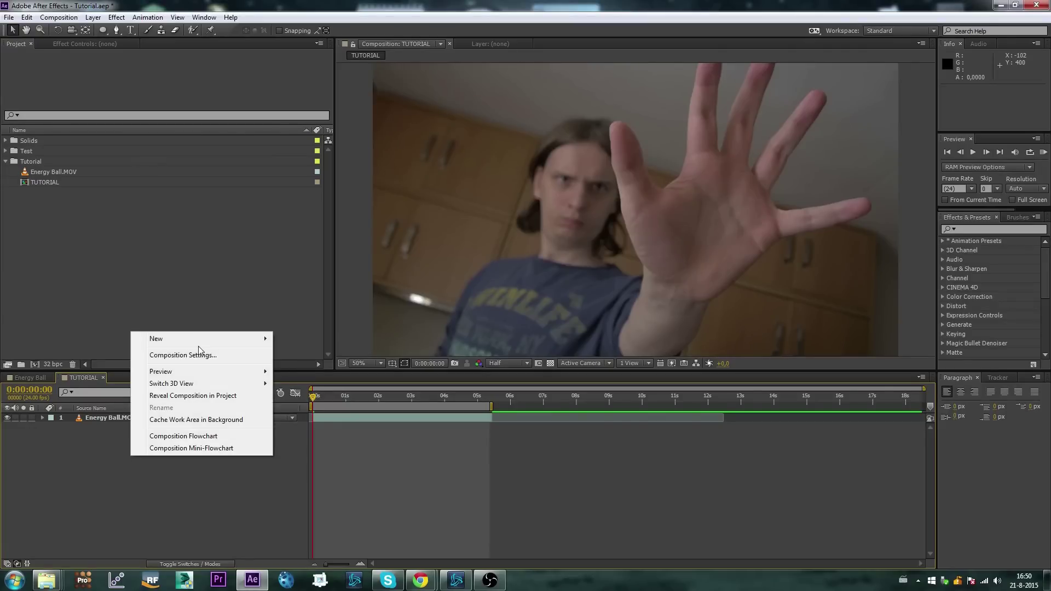
mouse_move(202, 339)
click(340, 367)
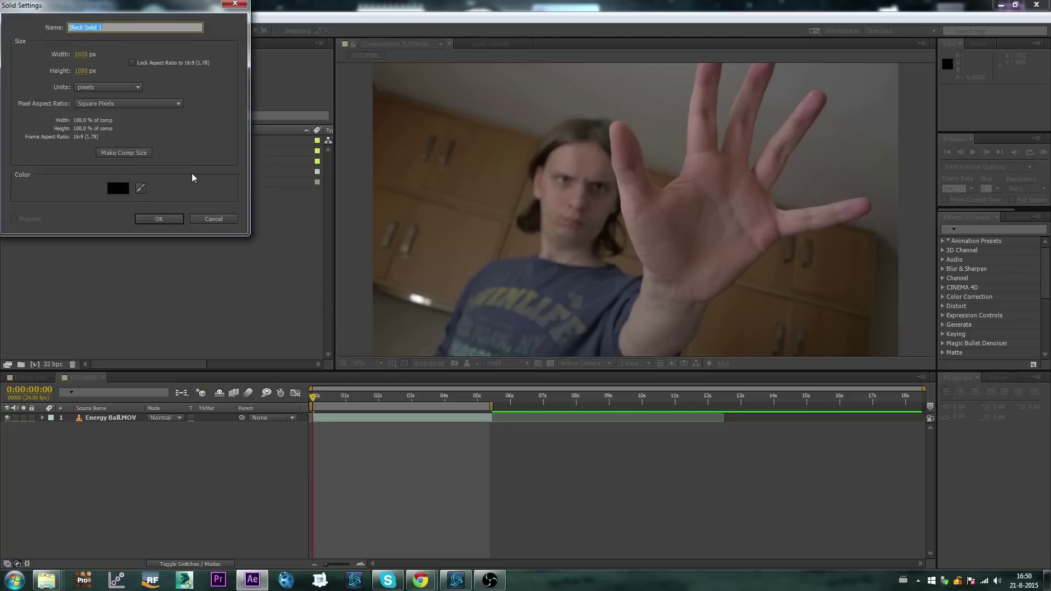
text(Energy)
key(Return)
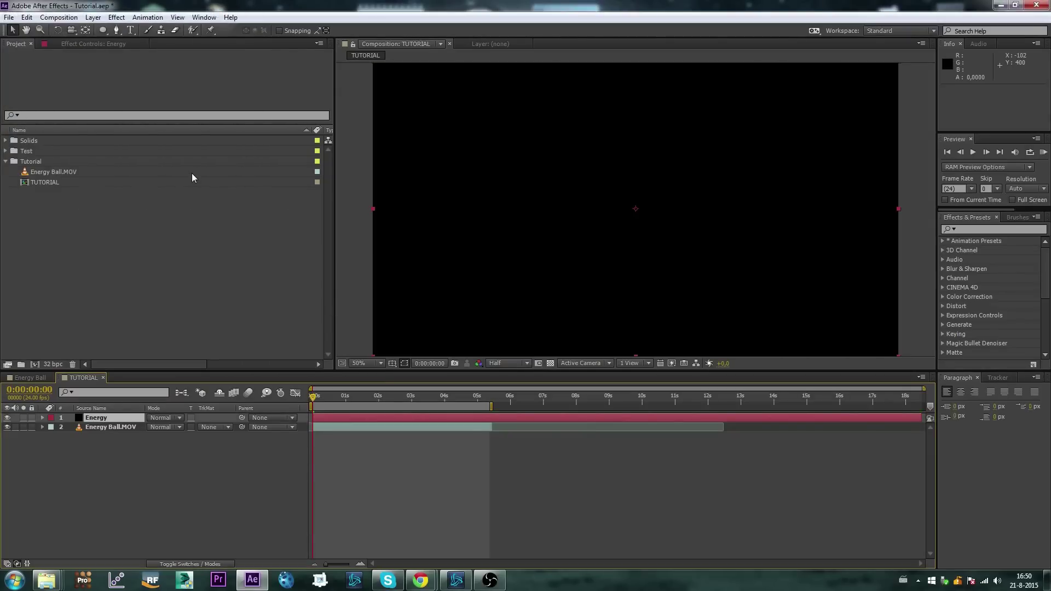
- Apply the Noise & Grain Fractal Noise effect to the Energy solid
right_click(135, 418)
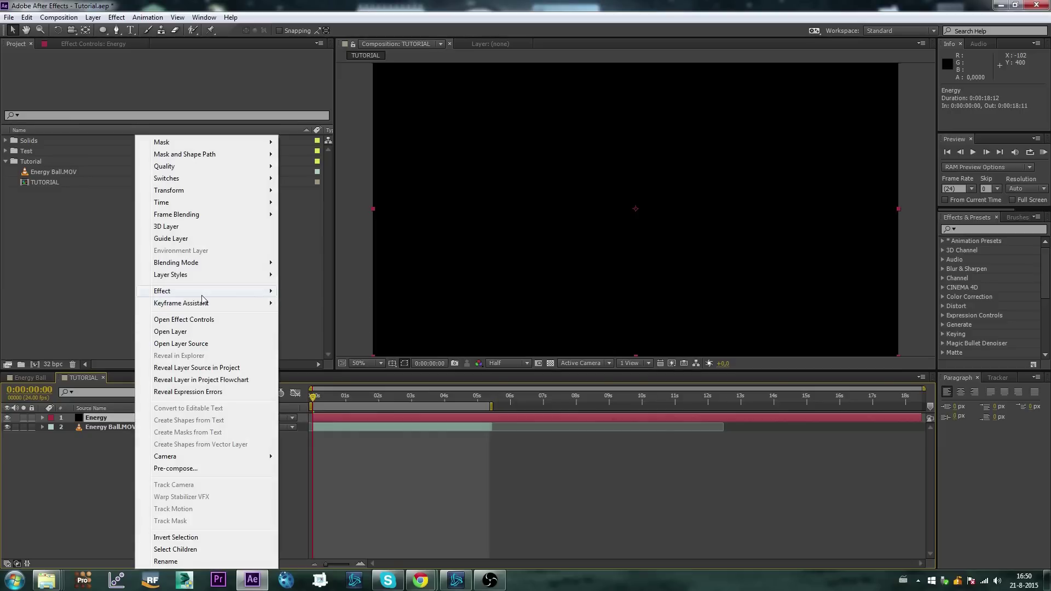
mouse_move(229, 296)
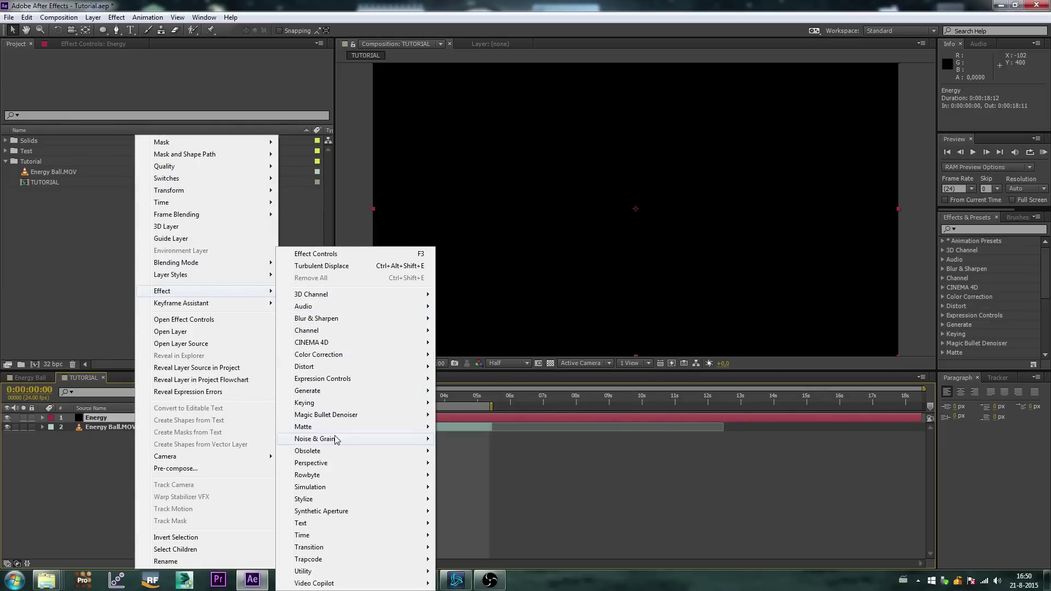
mouse_move(335, 439)
click(481, 463)
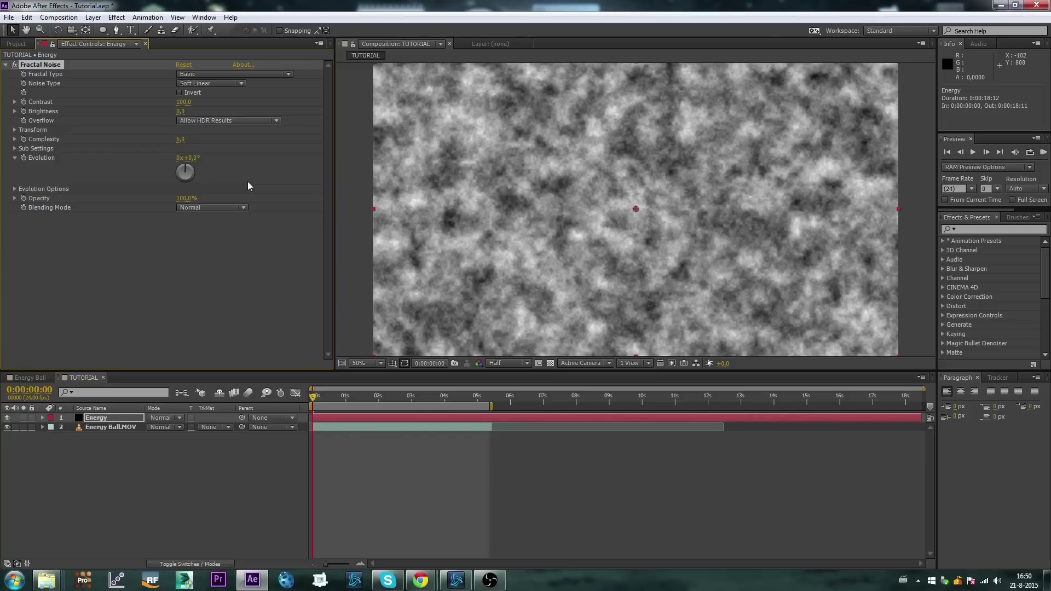
- Set Fractal Type to Dynamic Progressive, enable Invert, and set Contrast 297, Brightness -91
click(237, 74)
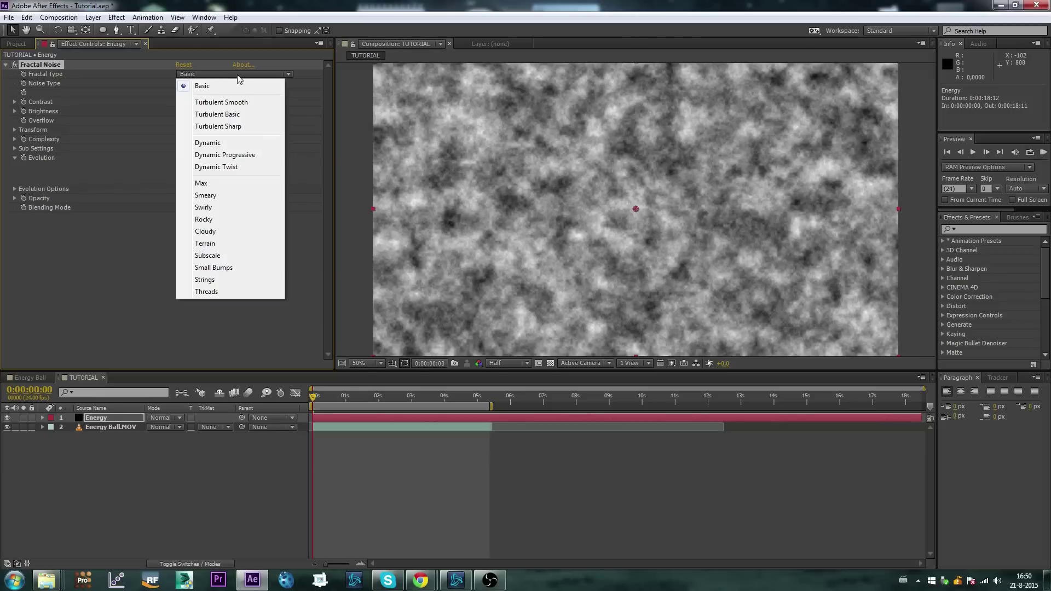
click(237, 156)
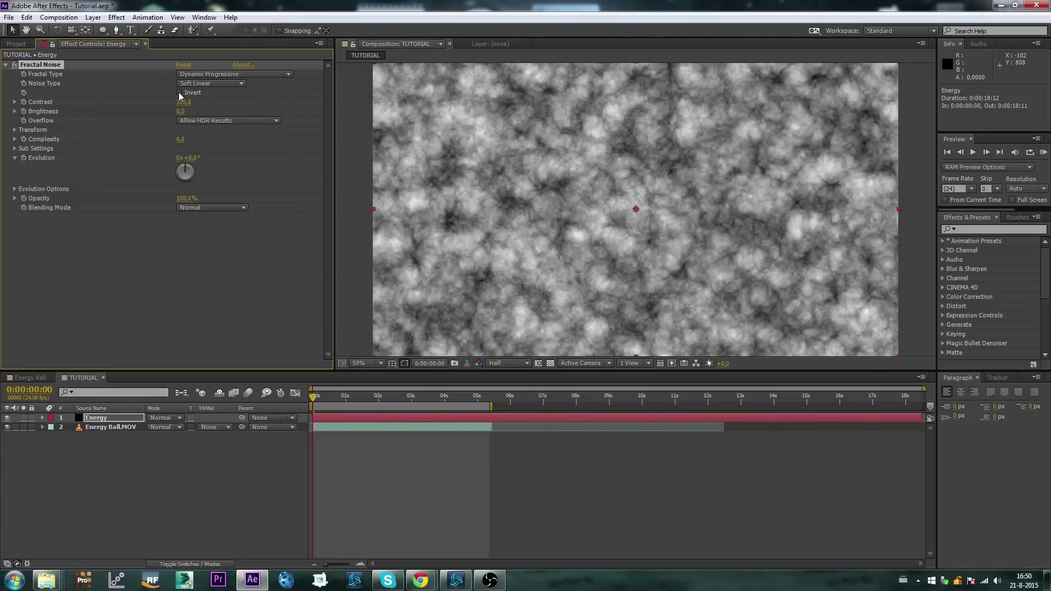
click(179, 93)
drag(181, 111, 268, 103)
mouse_move(181, 112)
mouse_down()
mouse_move(212, 103)
mouse_move(179, 112)
mouse_up()
- Add the expression time*1000 to the Fractal Noise Evolution property
click(179, 246)
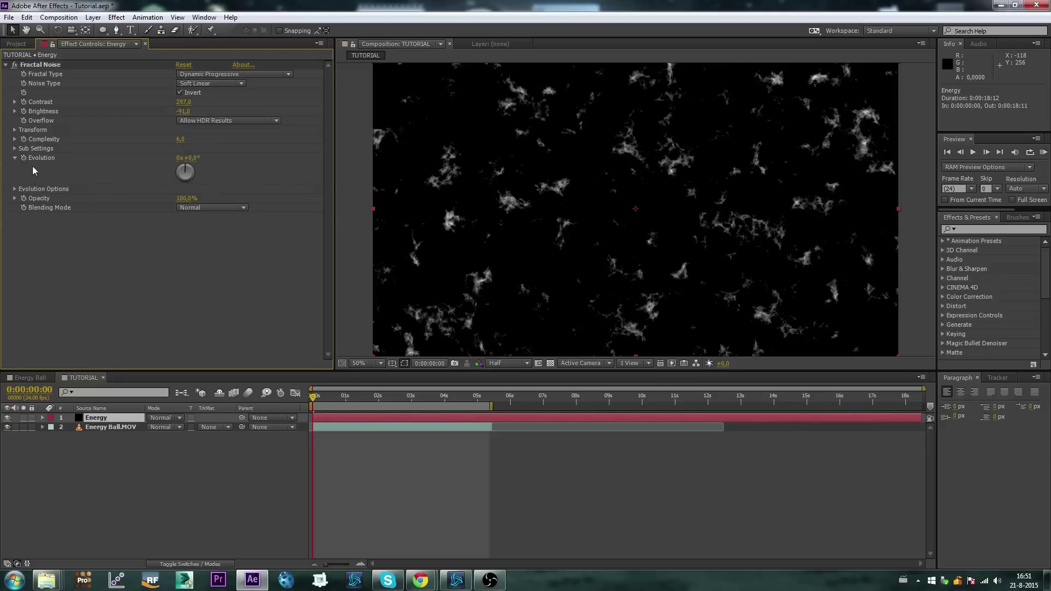
alt+click(24, 157)
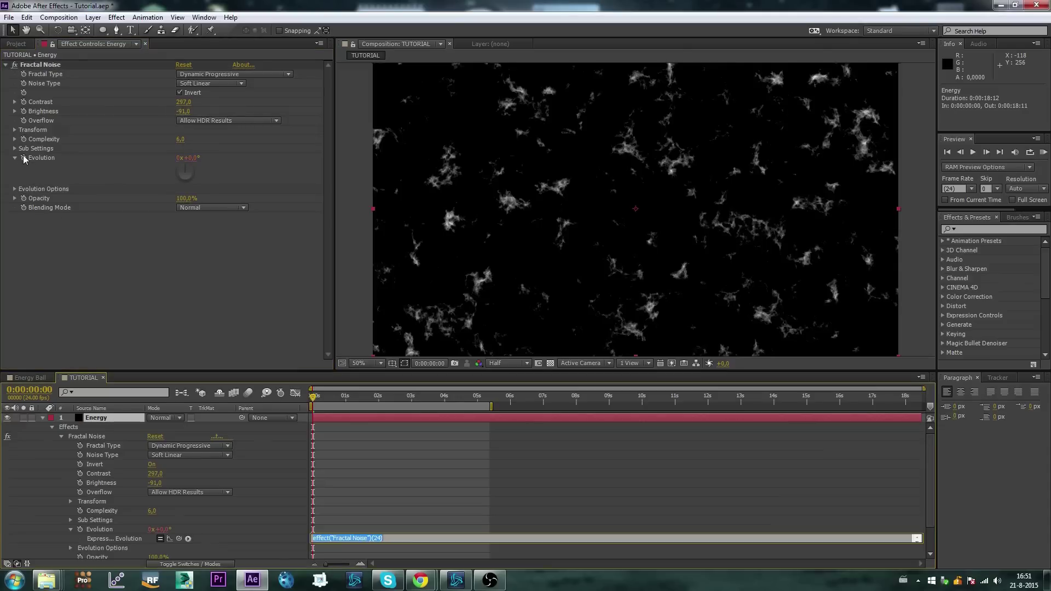
text(time*1000)
click(382, 454)
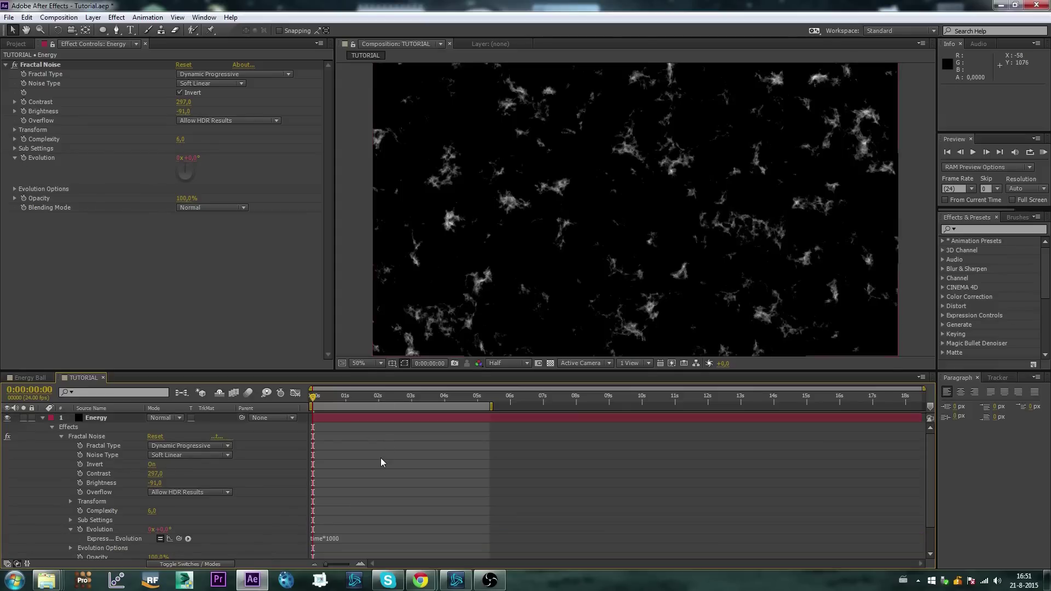
- Scrub the timeline to watch the noise evolve, then return to frame one and collapse Energy
click(316, 396)
mouse_move(315, 396)
mouse_down()
mouse_move(366, 399)
mouse_move(333, 406)
mouse_up()
key(Home)
click(42, 419)
click(90, 418)
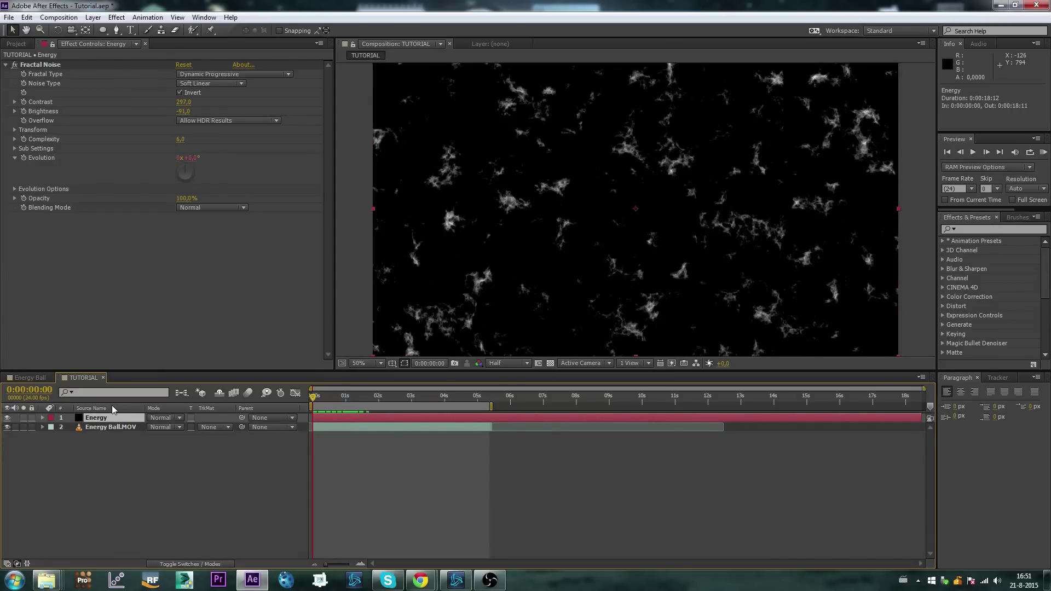
- Search for 'cc glass' and apply CC Glass to the Energy layer
click(977, 229)
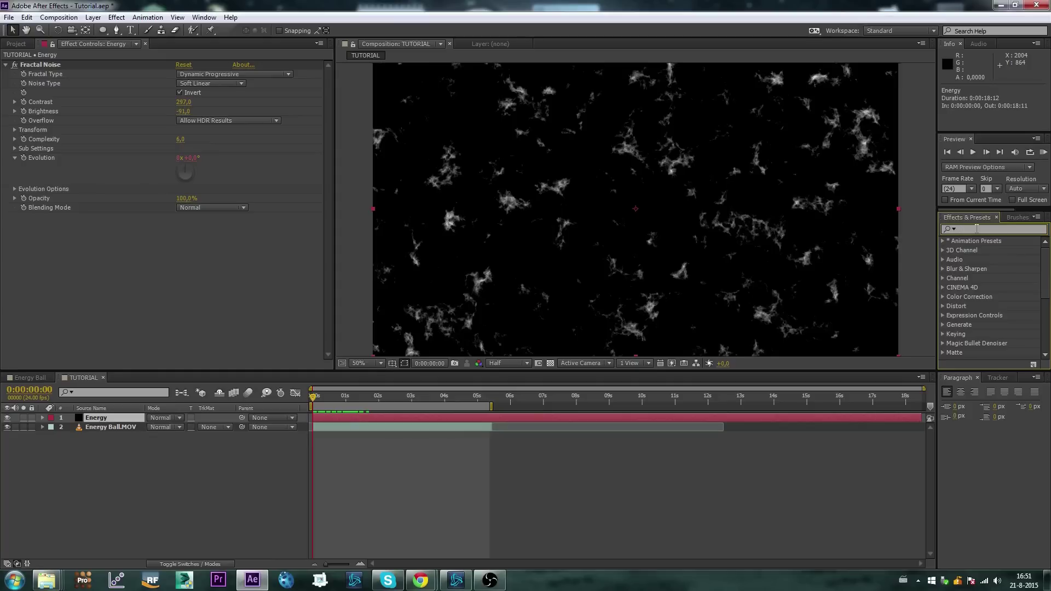
text(cc glass)
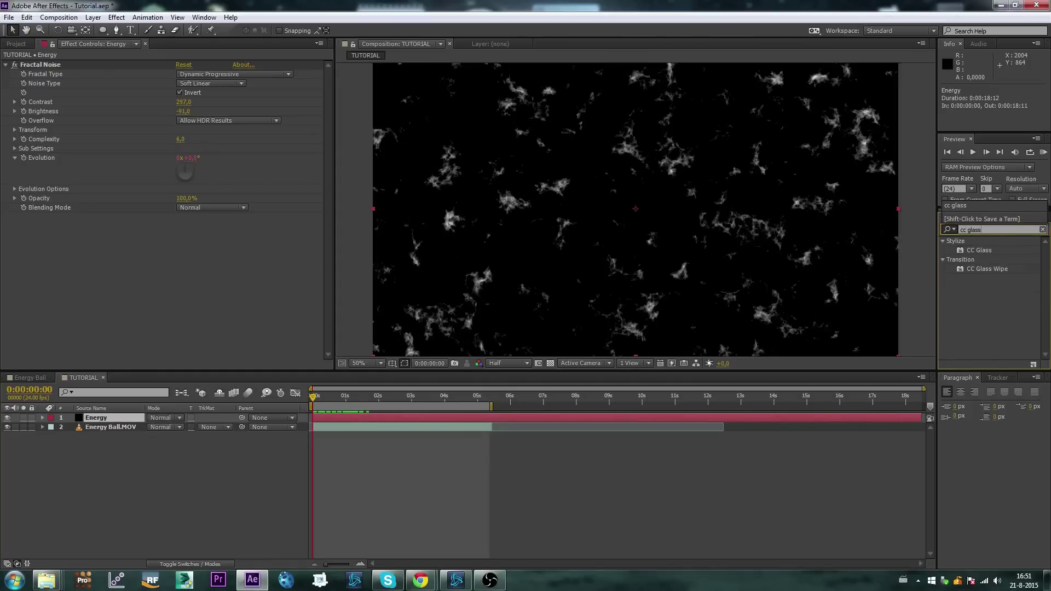
drag(981, 252, 166, 238)
- Set CC Glass Bump Map to None and Displacement to -100, checking frame 18
click(15, 227)
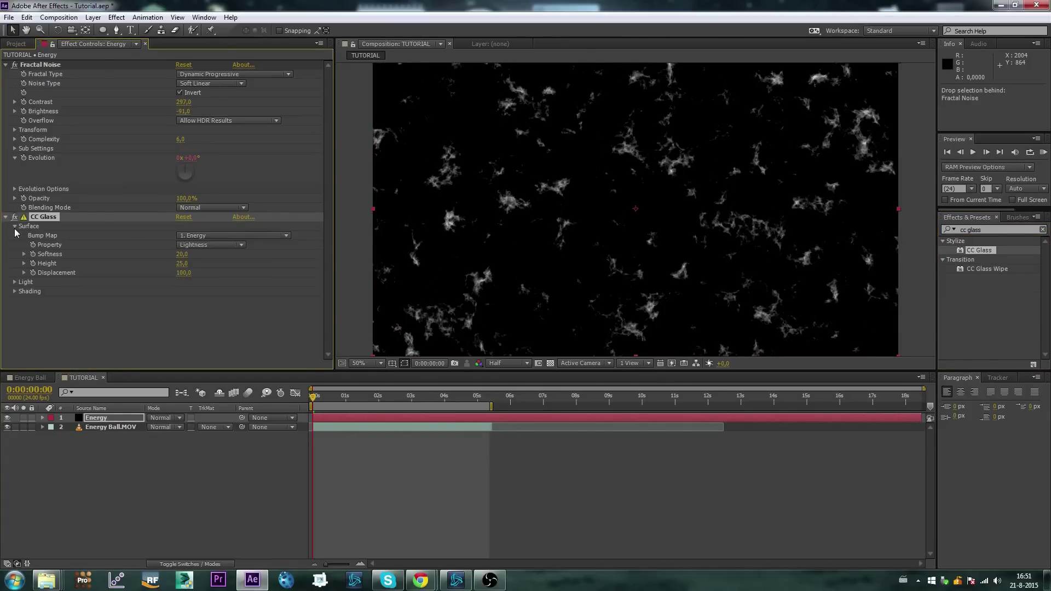
click(186, 236)
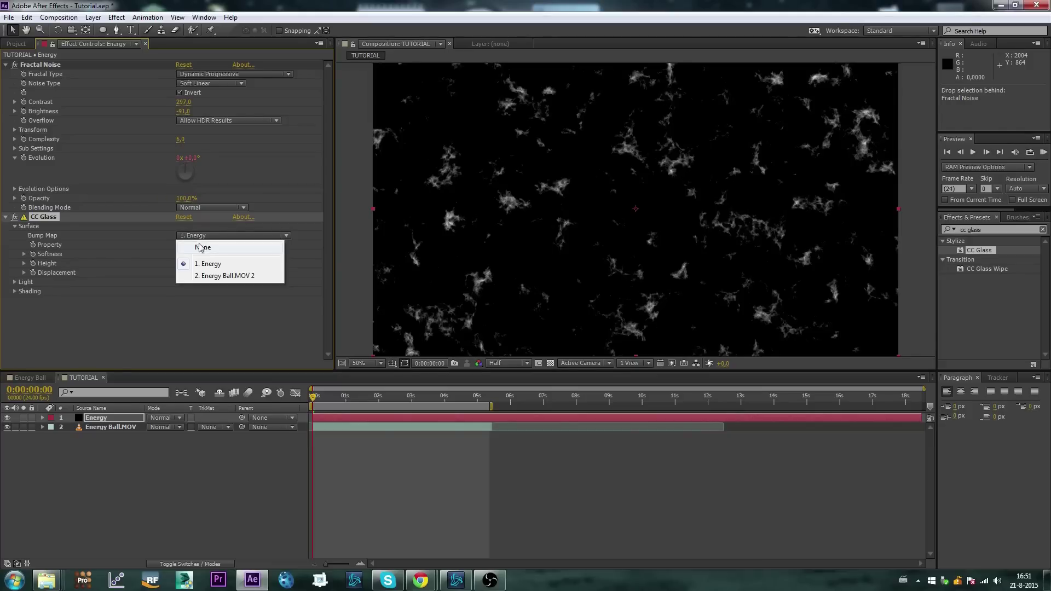
click(202, 248)
click(188, 273)
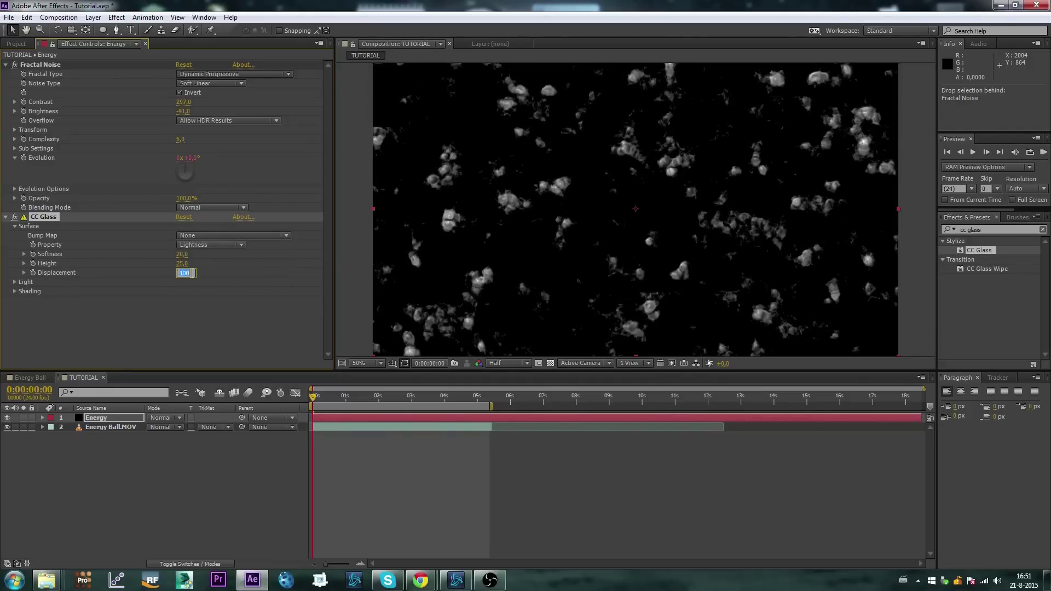
text(-)
click(194, 330)
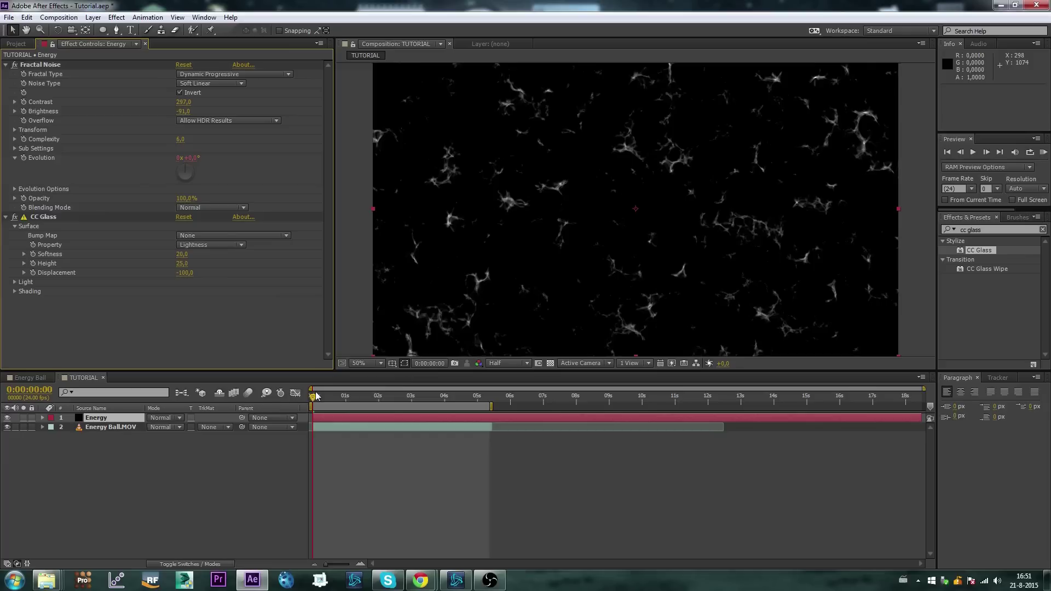
drag(317, 395, 294, 399)
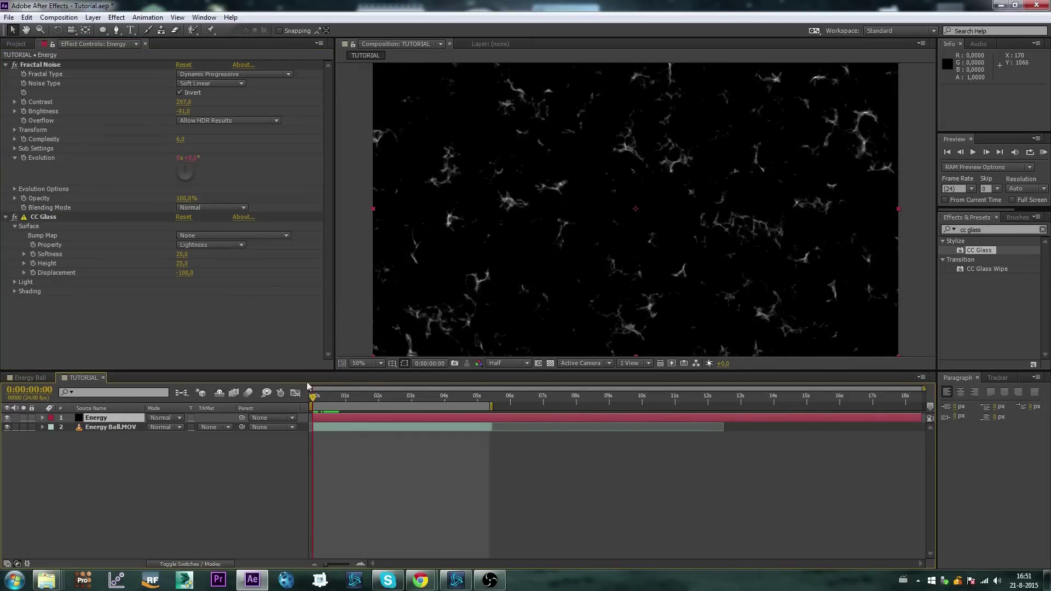
- Apply CC Sphere to the Energy layer and hide the hand footage
drag(983, 231, 973, 235)
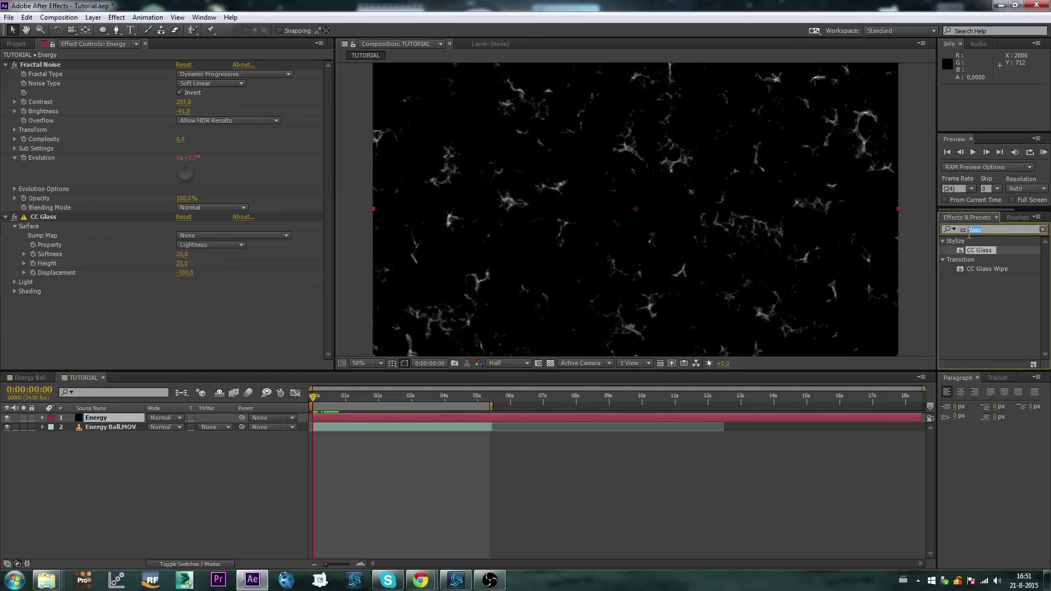
text(sph)
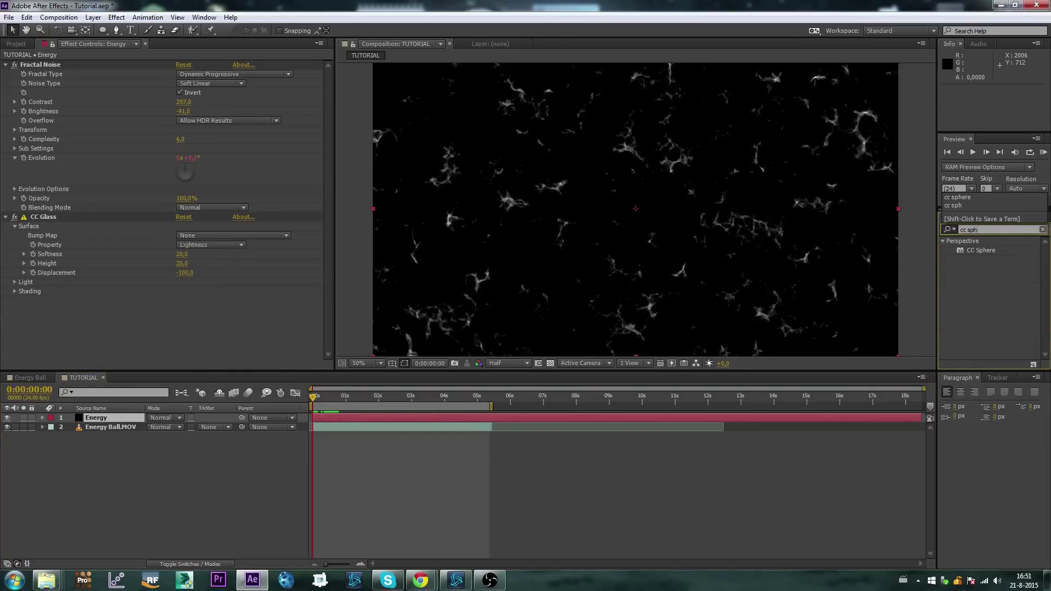
text(ere)
drag(980, 251, 125, 313)
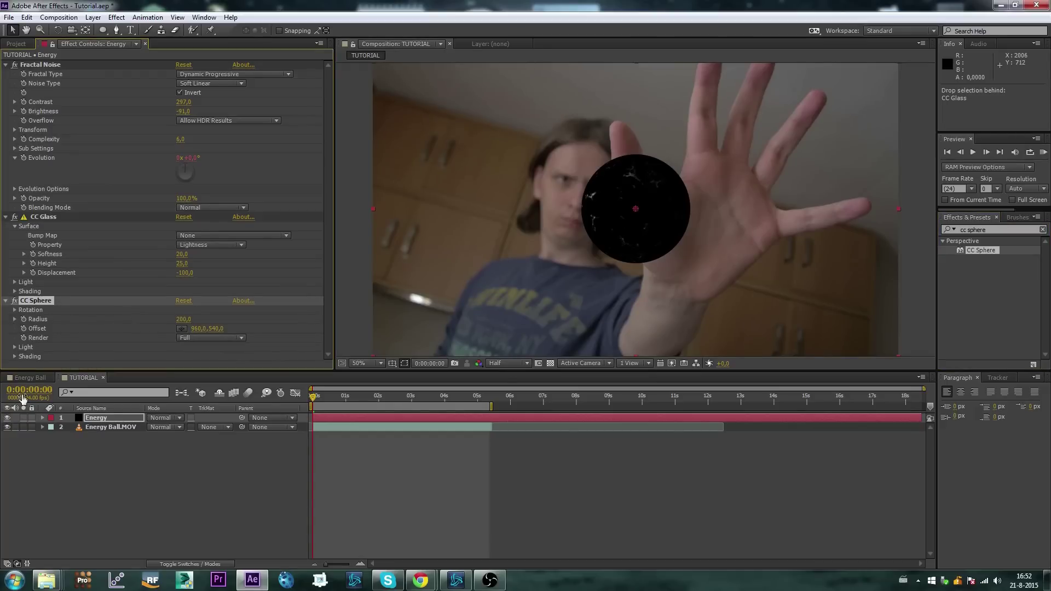
click(7, 427)
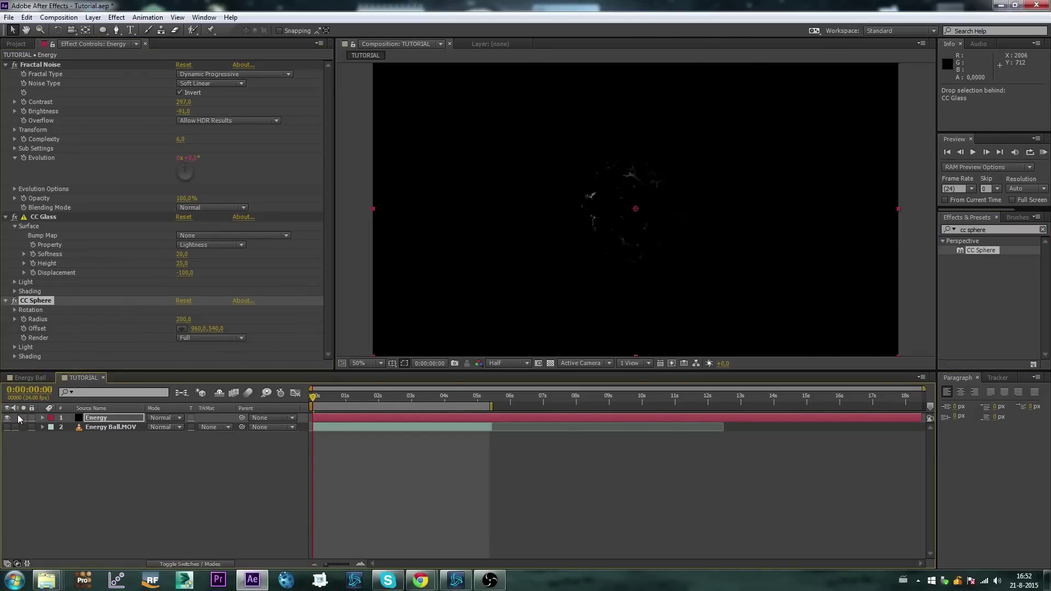
- Set CC Sphere shading to Ambient 100, Diffuse 0, Specular 0 and Metal 0
click(14, 357)
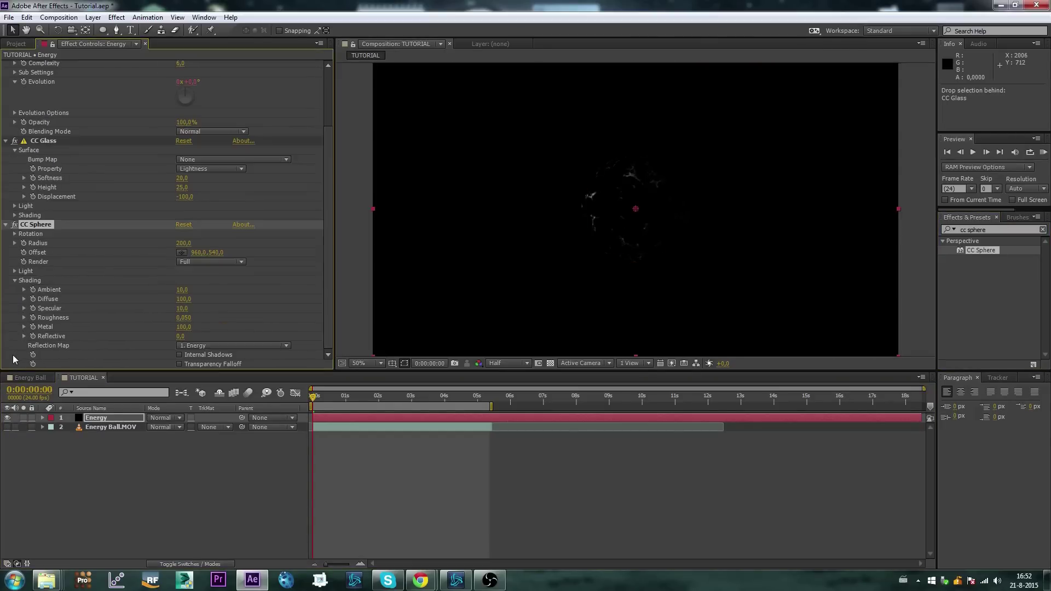
click(180, 290)
text(100)
click(643, 173)
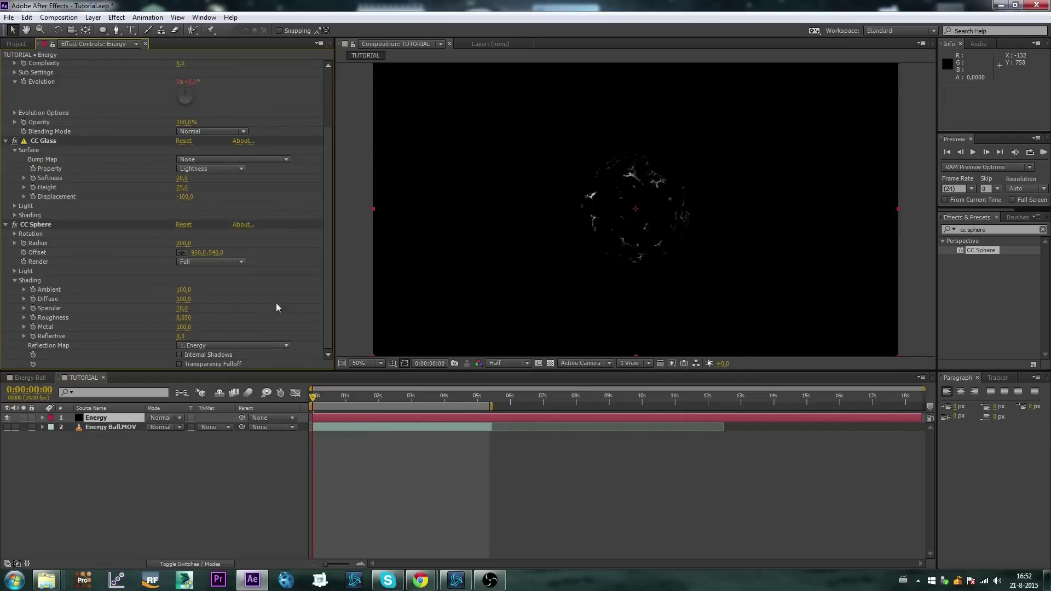
click(182, 299)
text(0)
key(Tab)
text(0)
key(Return)
click(182, 327)
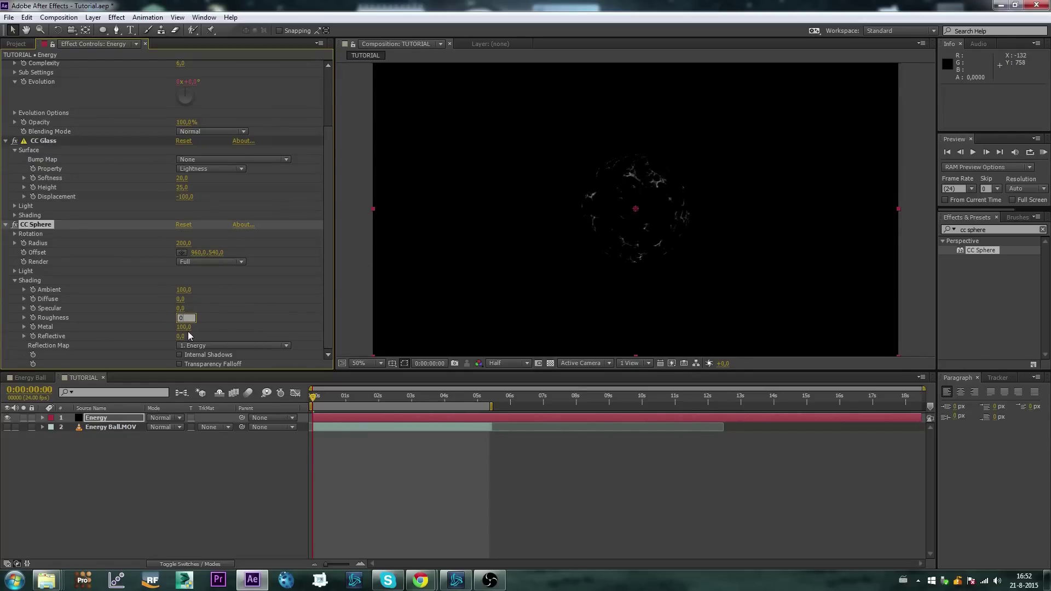
text(001)
click(255, 313)
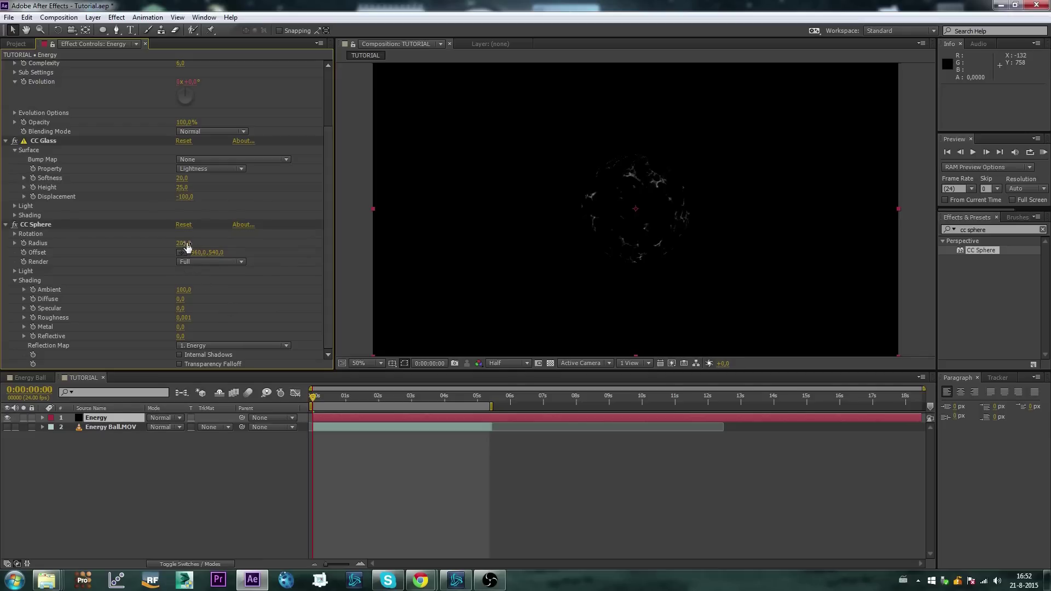
- Enlarge the sphere's Radius to 261 and play back the animating ball
drag(187, 246, 212, 245)
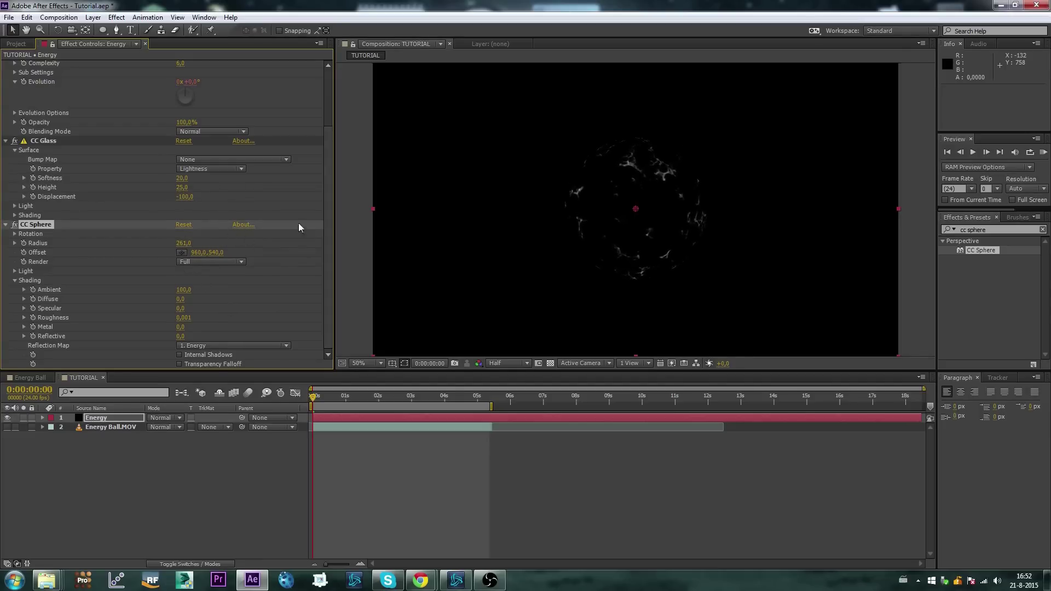
click(90, 502)
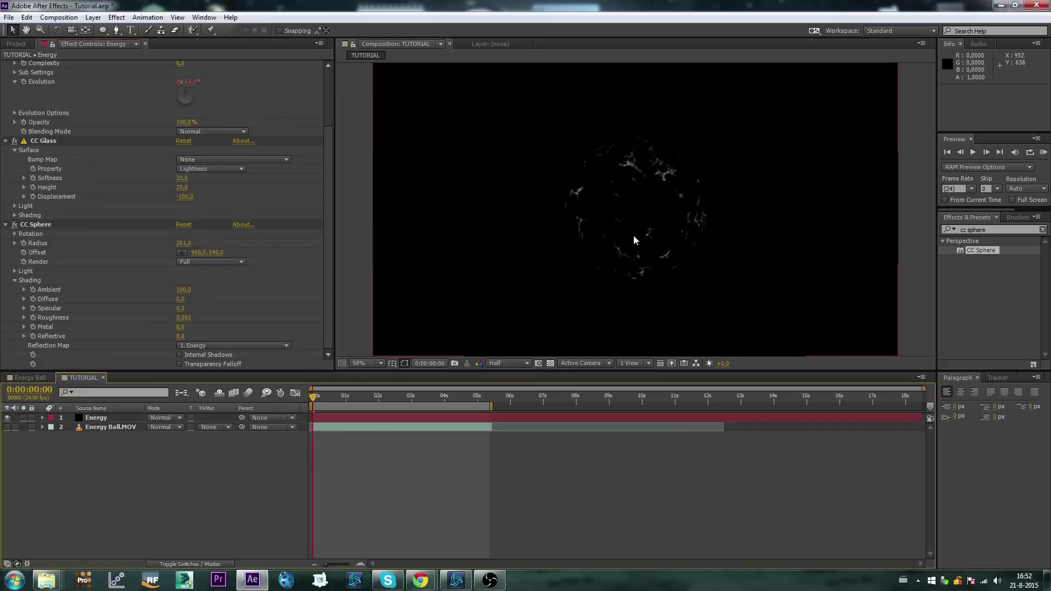
mouse_move(326, 395)
mouse_down()
mouse_move(336, 393)
mouse_move(330, 405)
mouse_up()
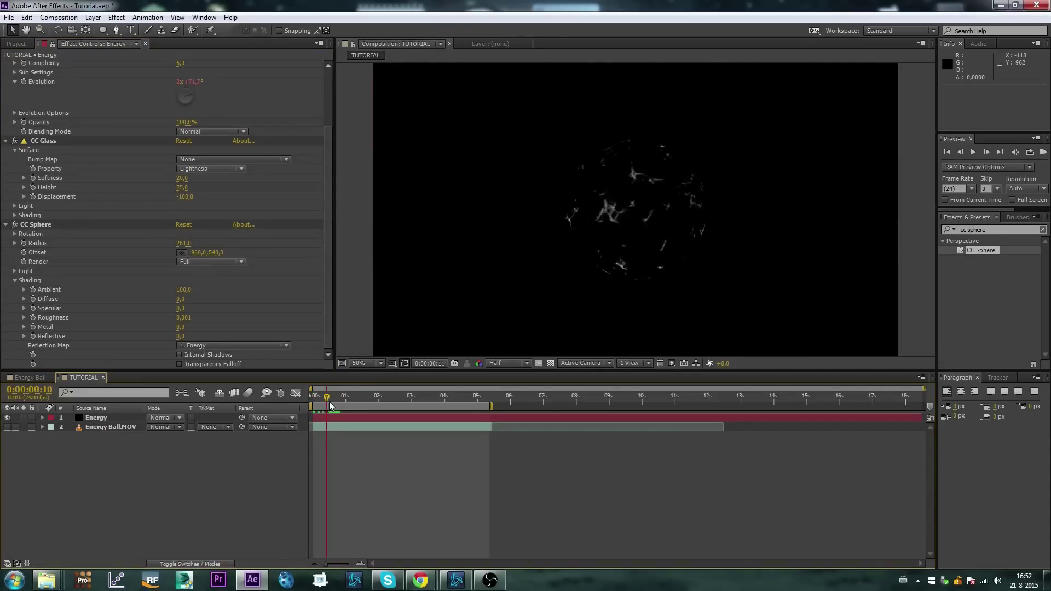
key(space)
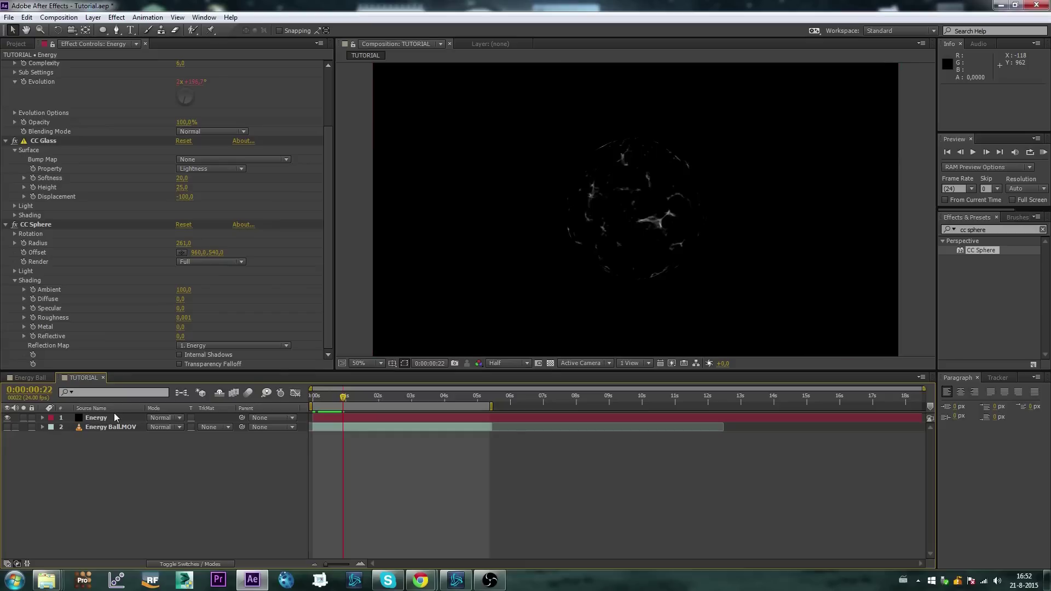
click(109, 417)
- Duplicate Energy as Energy 2, disable its CC Sphere, and set noise Scale 171, Brightness -8, Contrast 184
key(ctrl+d)
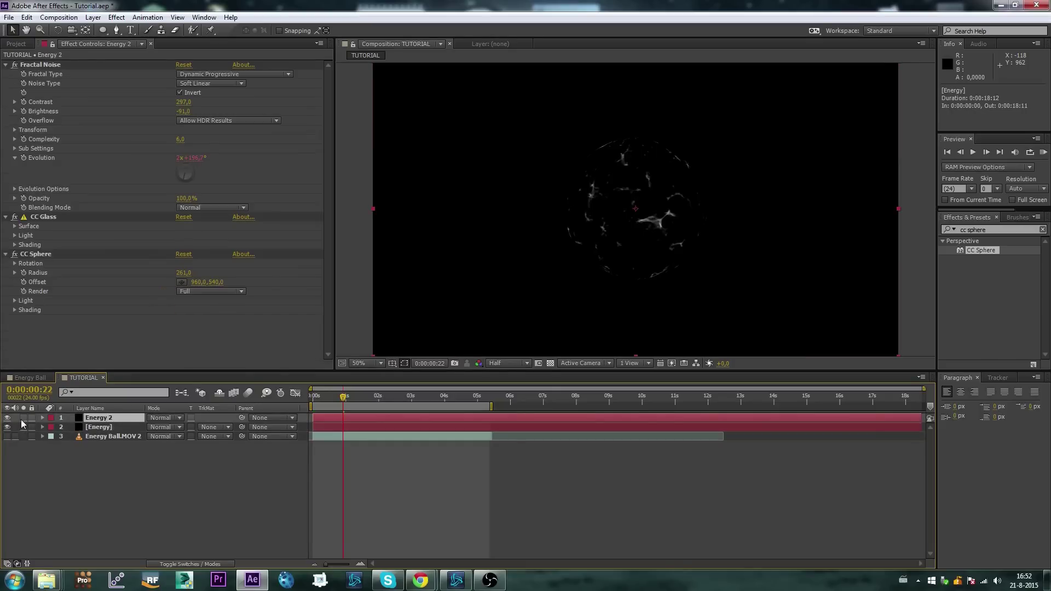
click(15, 254)
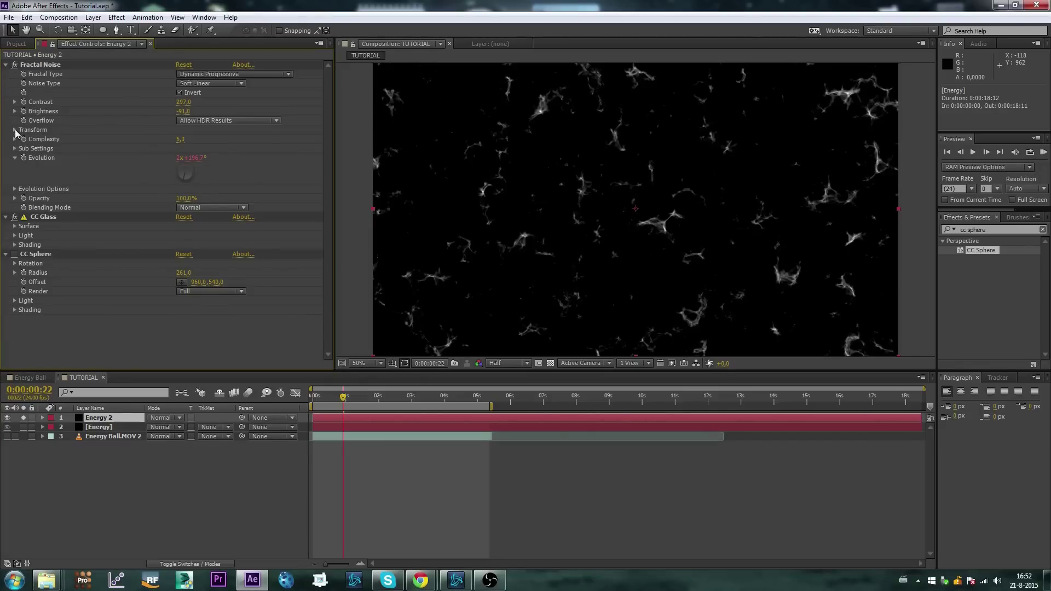
click(15, 129)
drag(184, 158, 204, 158)
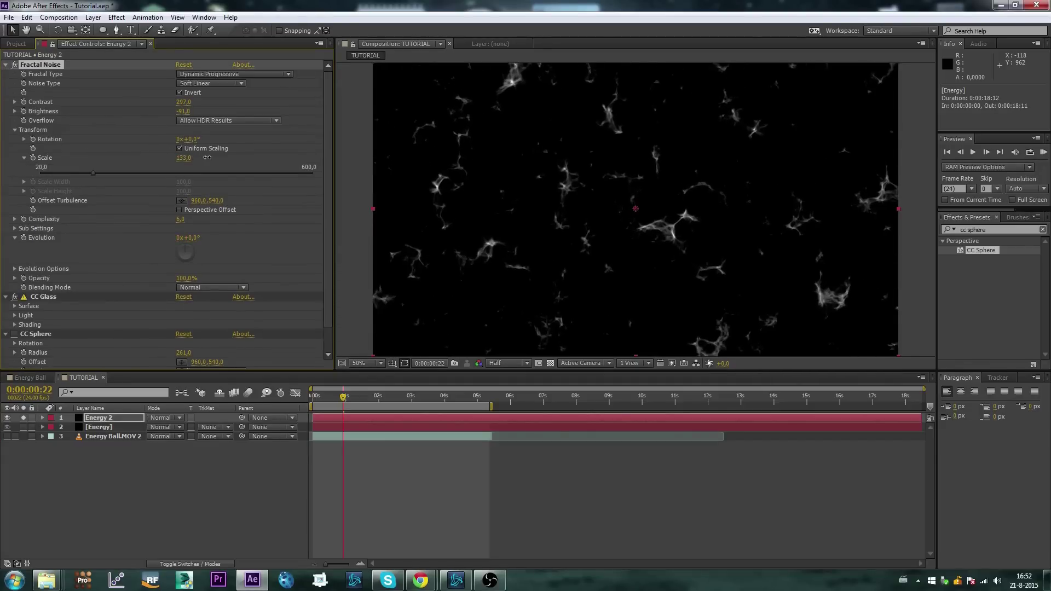
drag(181, 111, 227, 118)
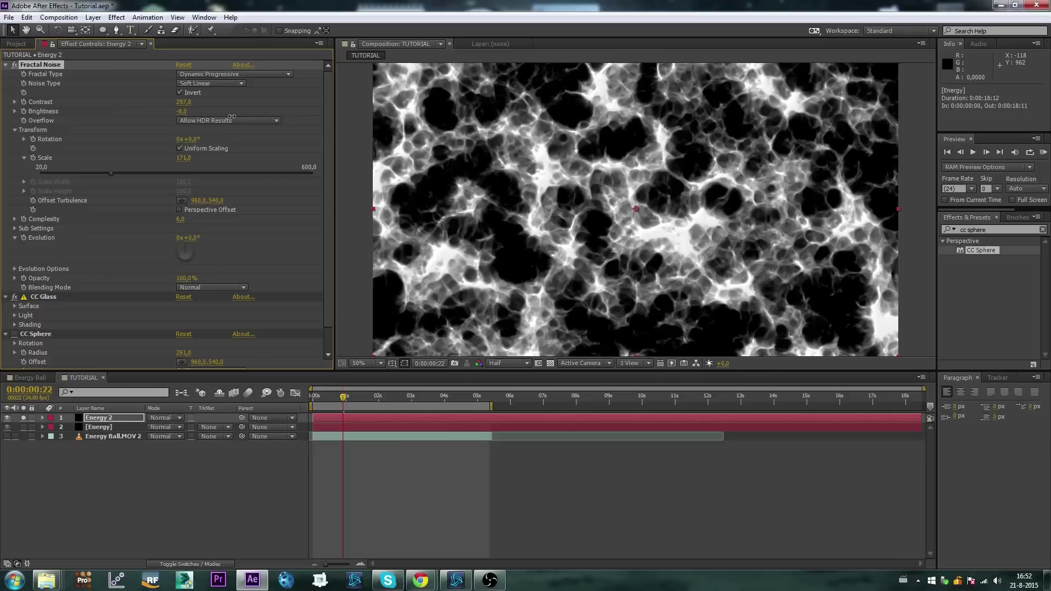
drag(187, 102, 133, 109)
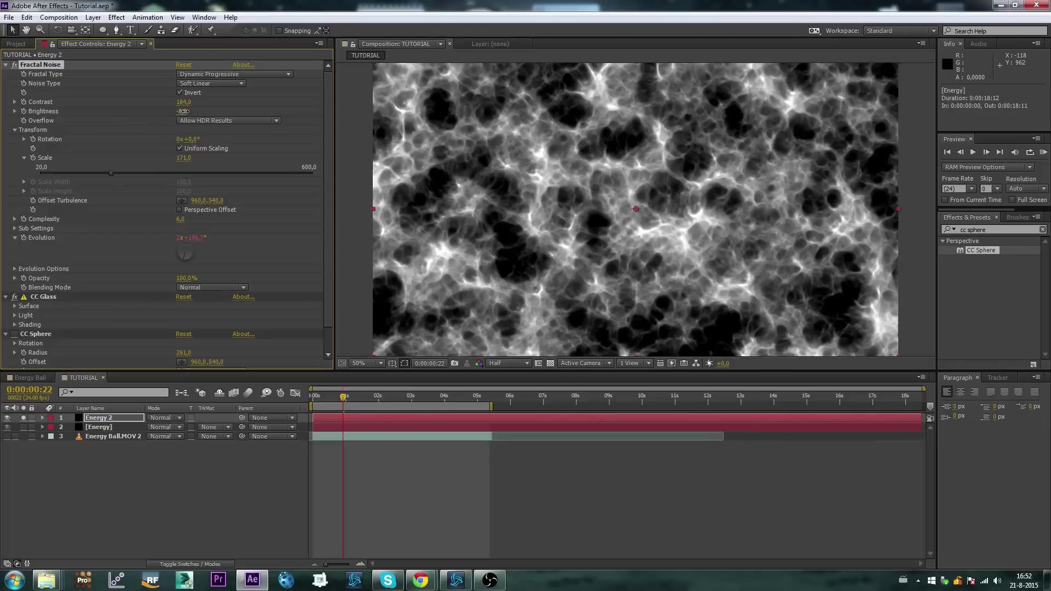
- Move Energy 2 below Energy and set Energy's blending mode to Screen
click(92, 475)
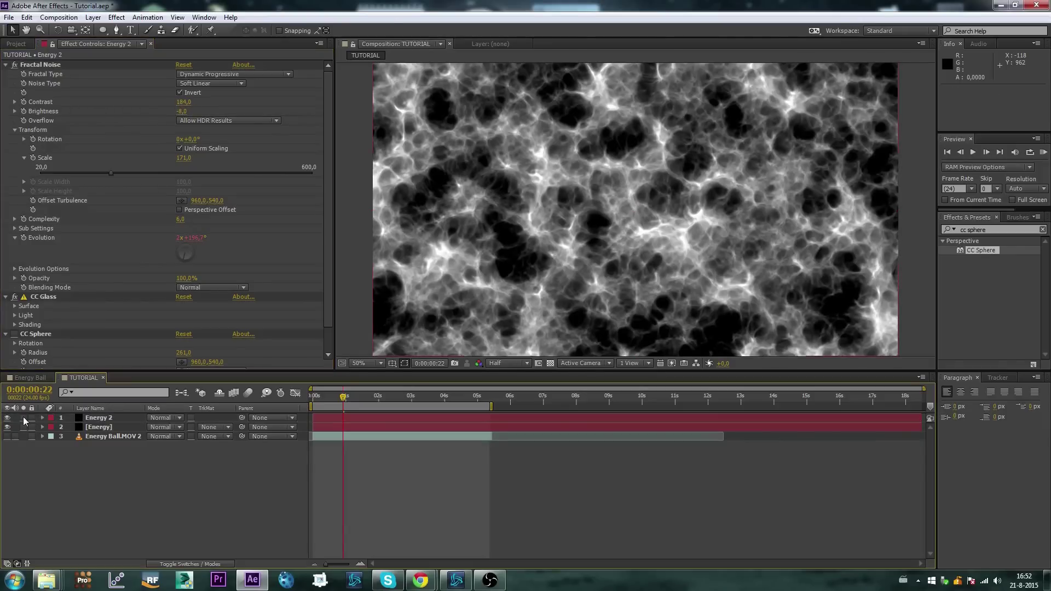
drag(161, 419, 161, 423)
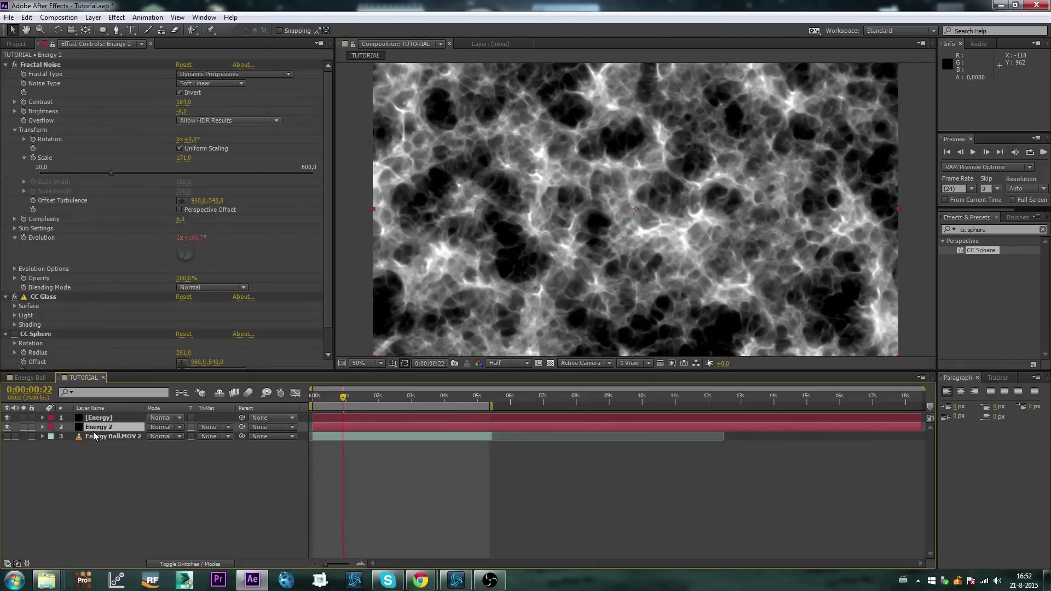
click(160, 424)
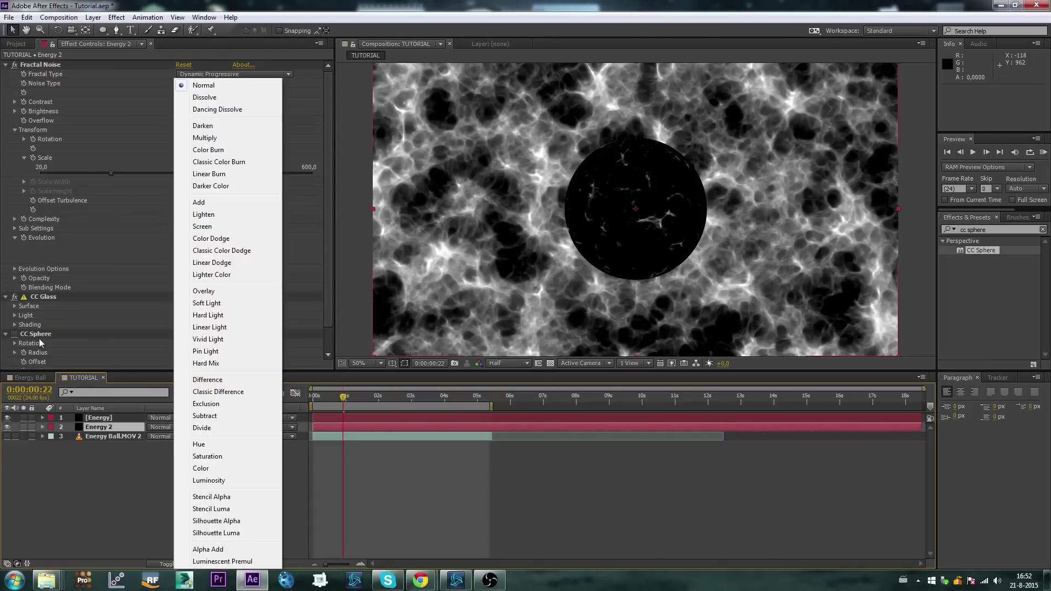
click(17, 339)
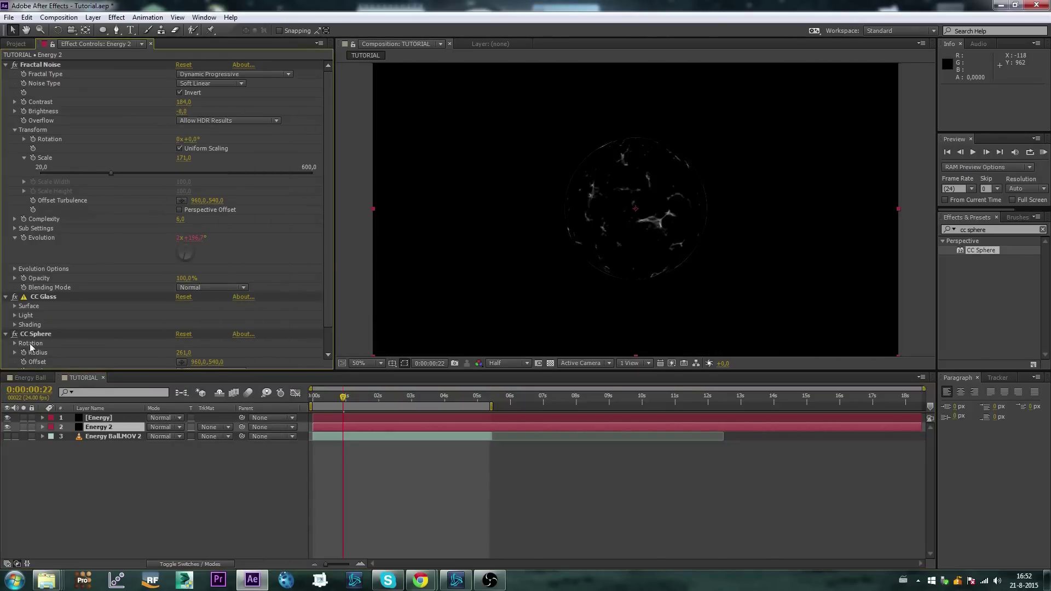
click(169, 419)
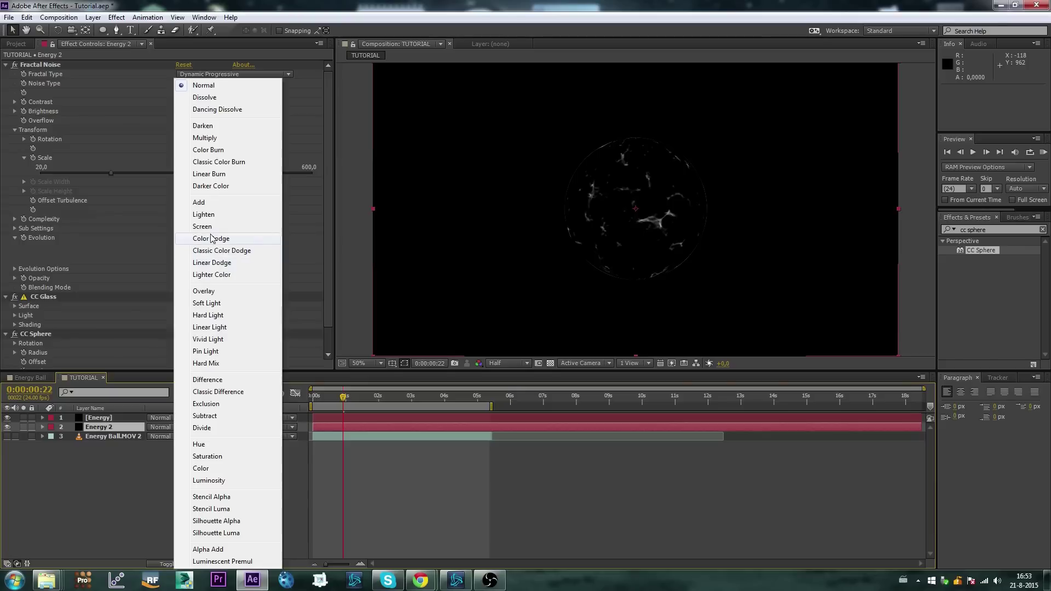
click(210, 230)
click(176, 511)
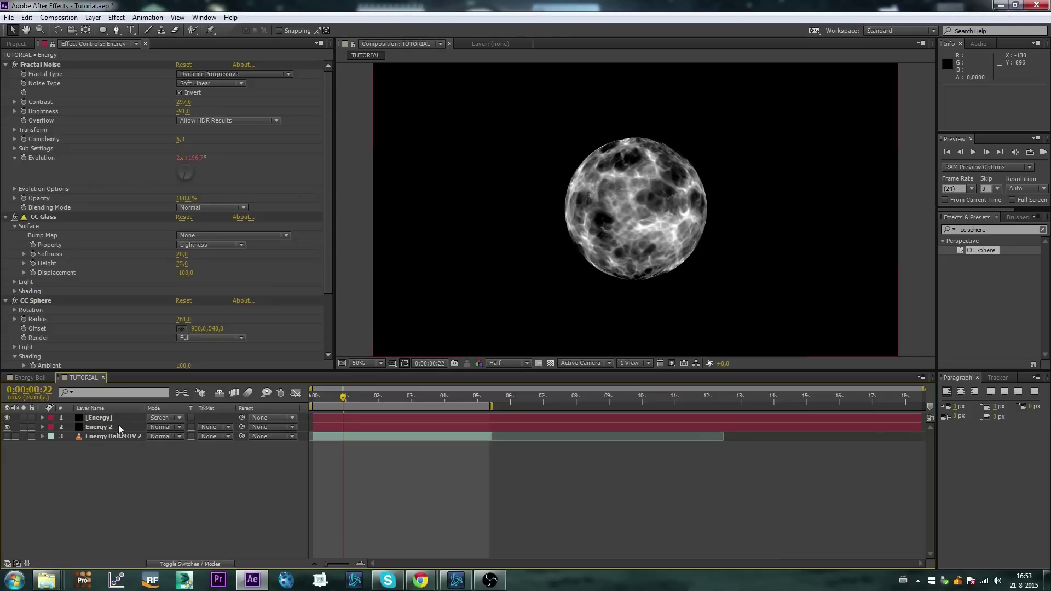
- Duplicate Energy 2 as Energy 3 and hide the Energy and Energy 2 layers
click(98, 429)
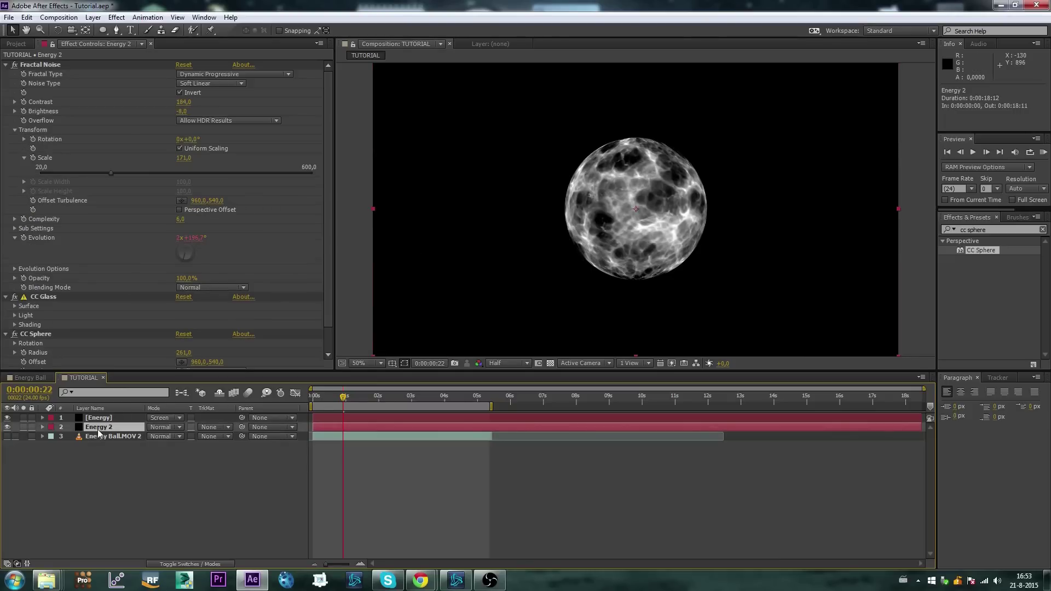
click(100, 420)
click(100, 428)
key(ctrl+d)
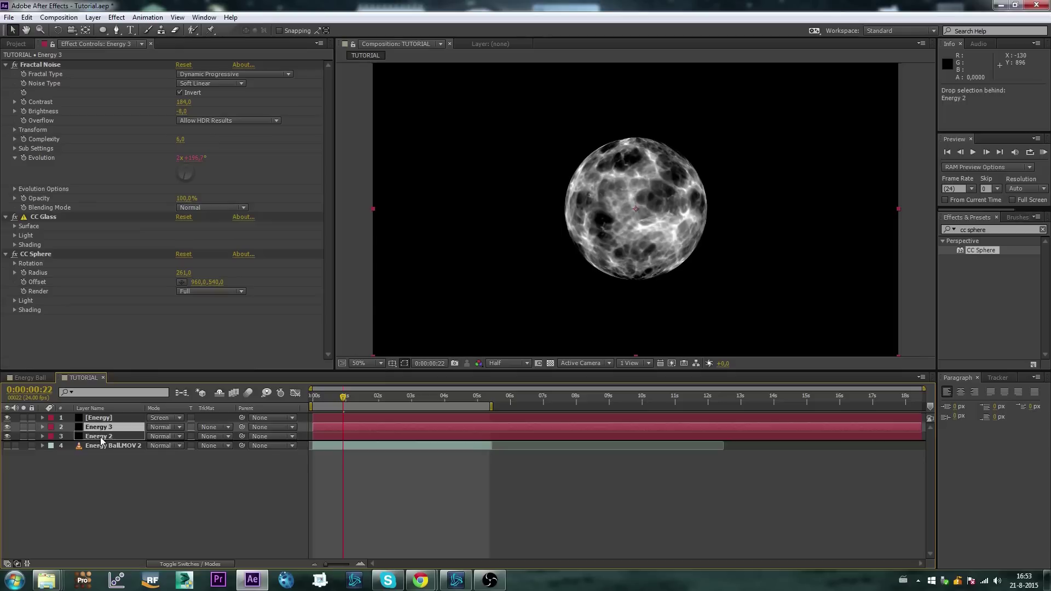
click(7, 427)
click(6, 418)
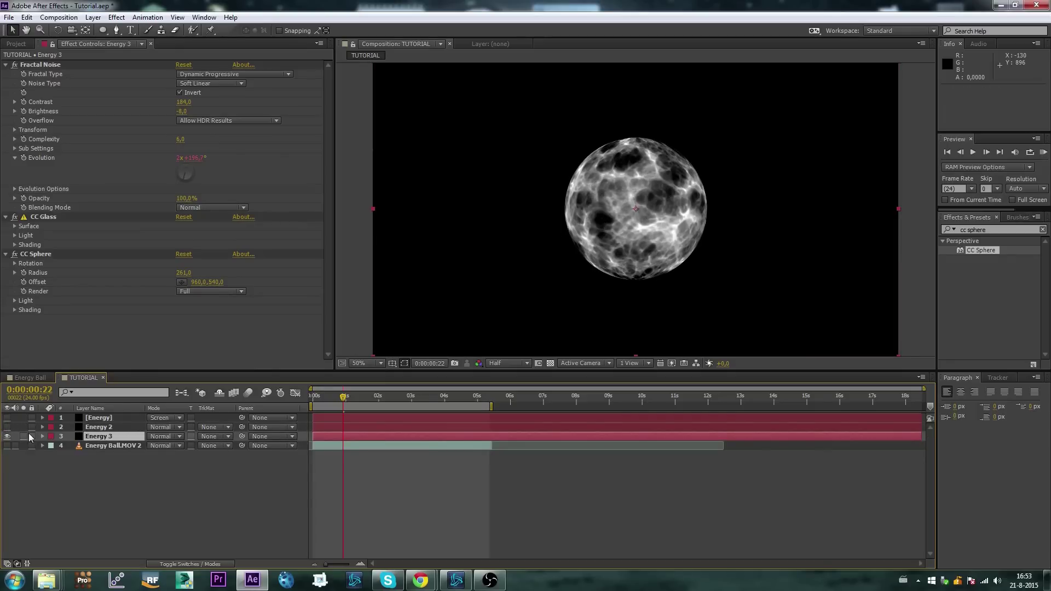
- Change the Energy 3 solid's colour to white in Solid Settings
click(93, 17)
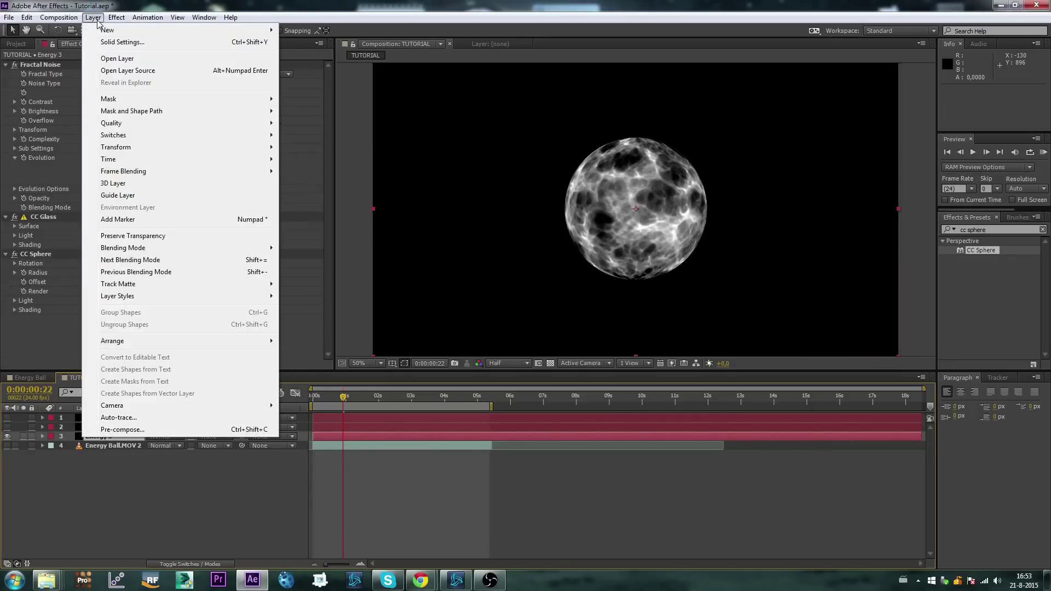
click(114, 44)
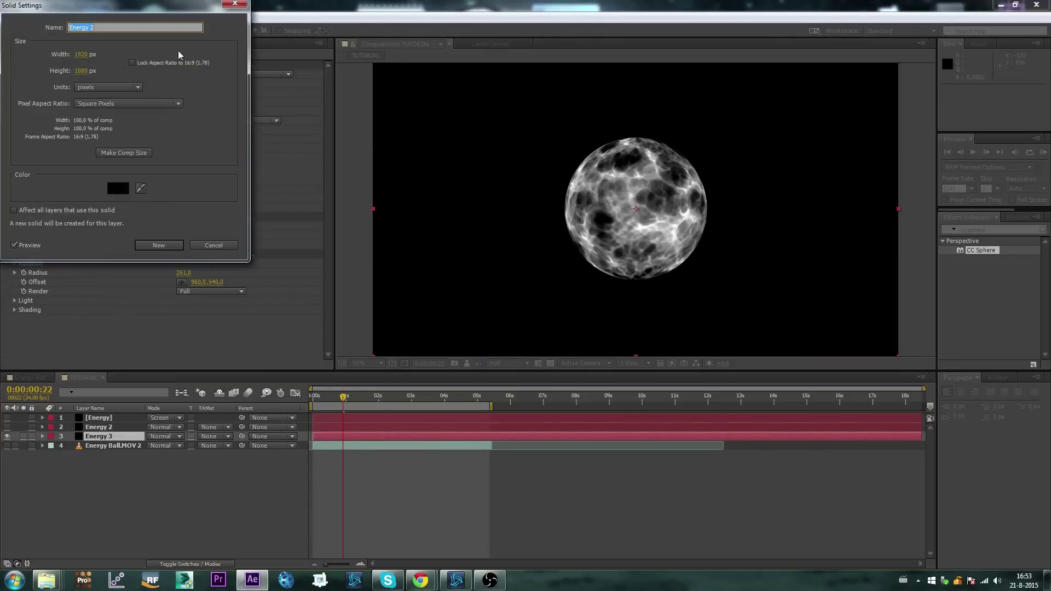
click(118, 188)
click(9, 12)
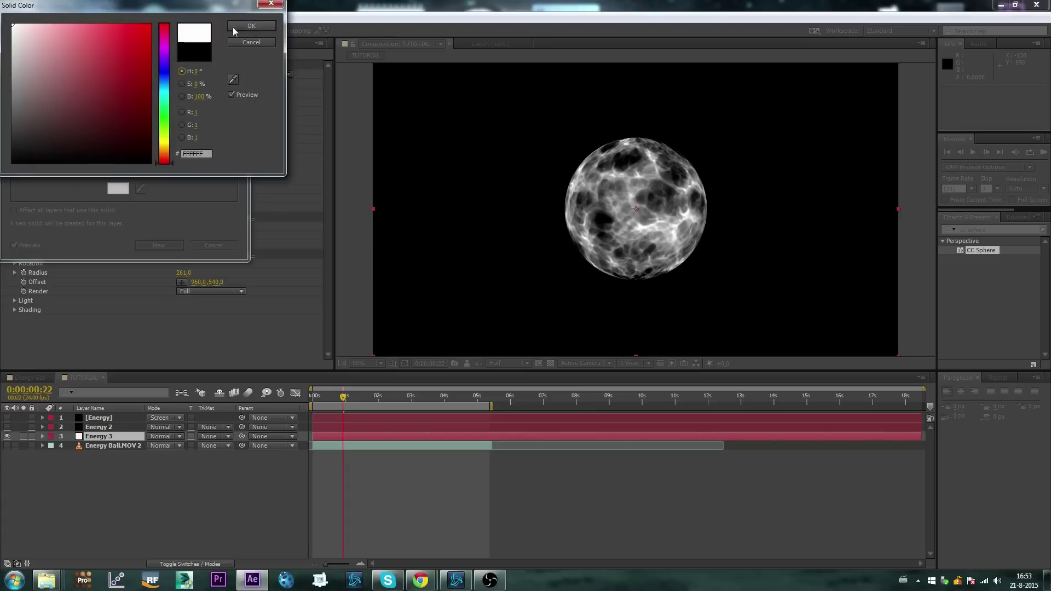
click(252, 29)
click(159, 246)
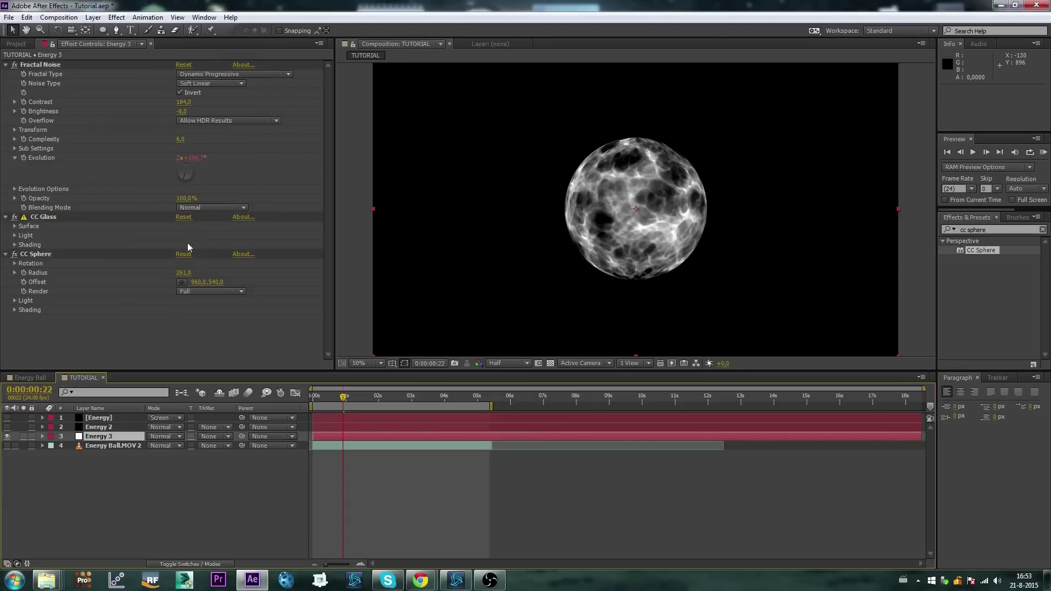
- Set Energy 3's Fractal Noise opacity to 50% and view the finished Energy Ball composition
mouse_move(188, 203)
mouse_down()
mouse_move(167, 204)
mouse_move(182, 203)
mouse_up()
click(182, 201)
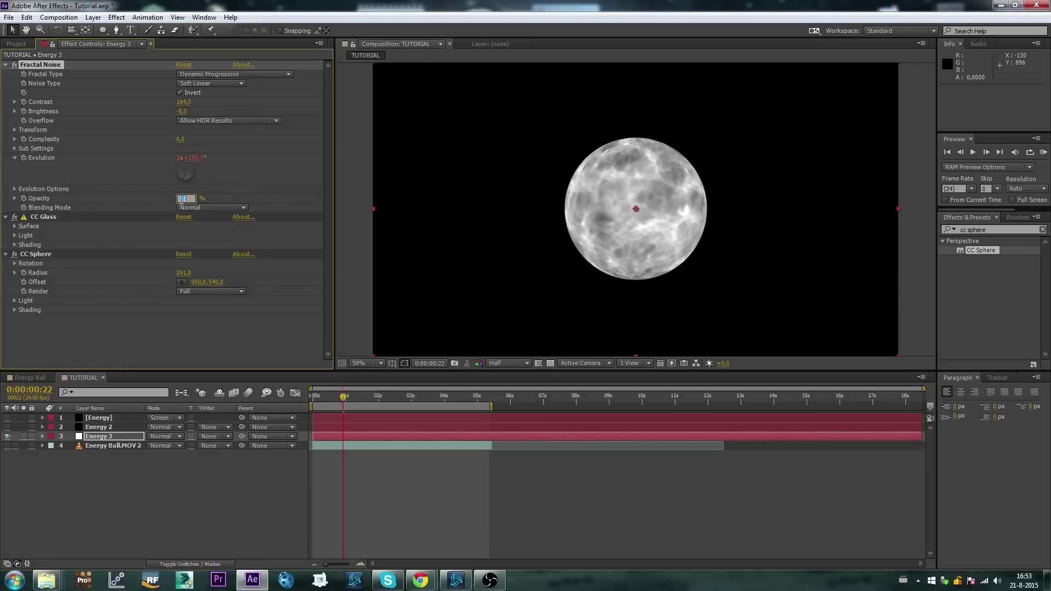
key(Return)
click(45, 375)
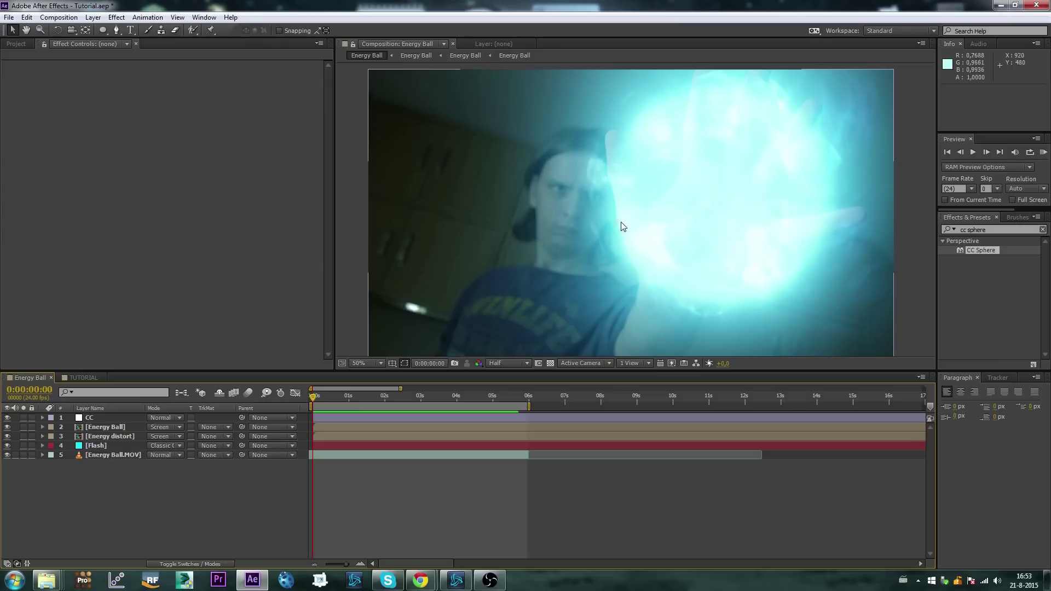
- With CC Sphere off, set Energy 3's noise to Scale 318, Contrast 97, Brightness -79
click(87, 376)
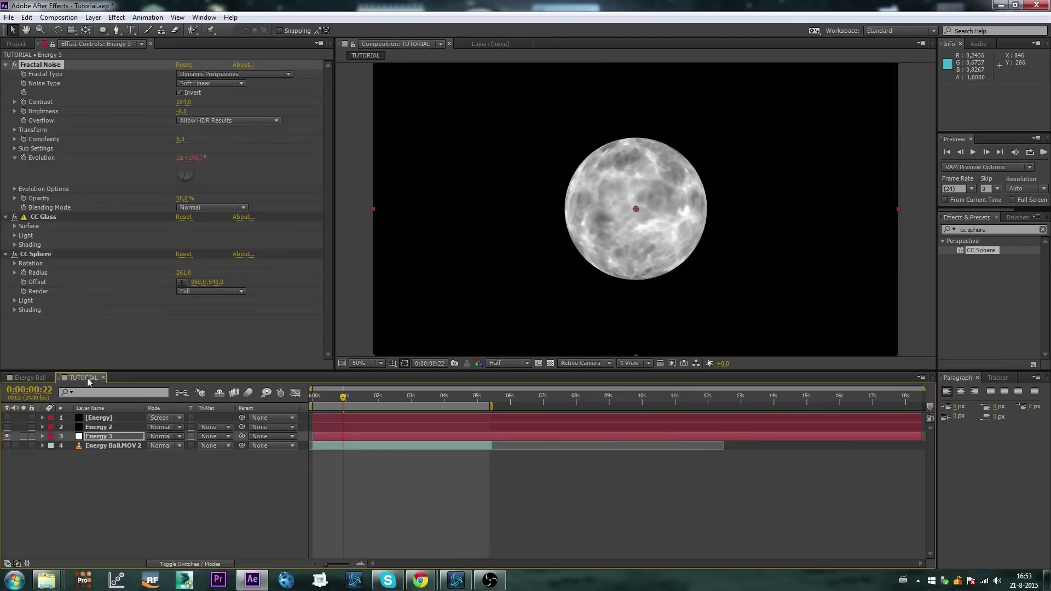
click(98, 437)
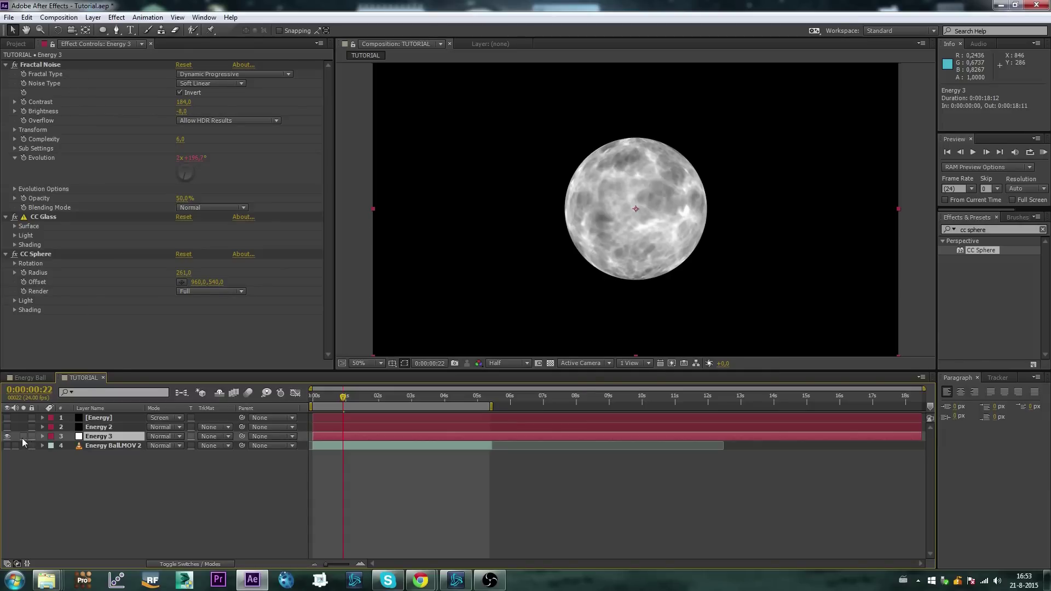
click(15, 255)
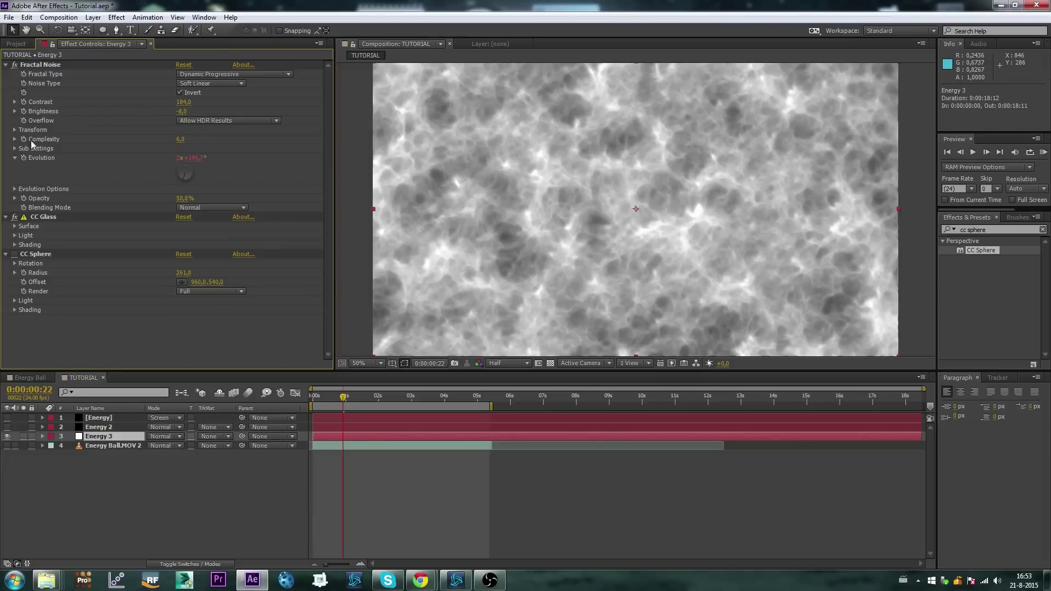
click(14, 130)
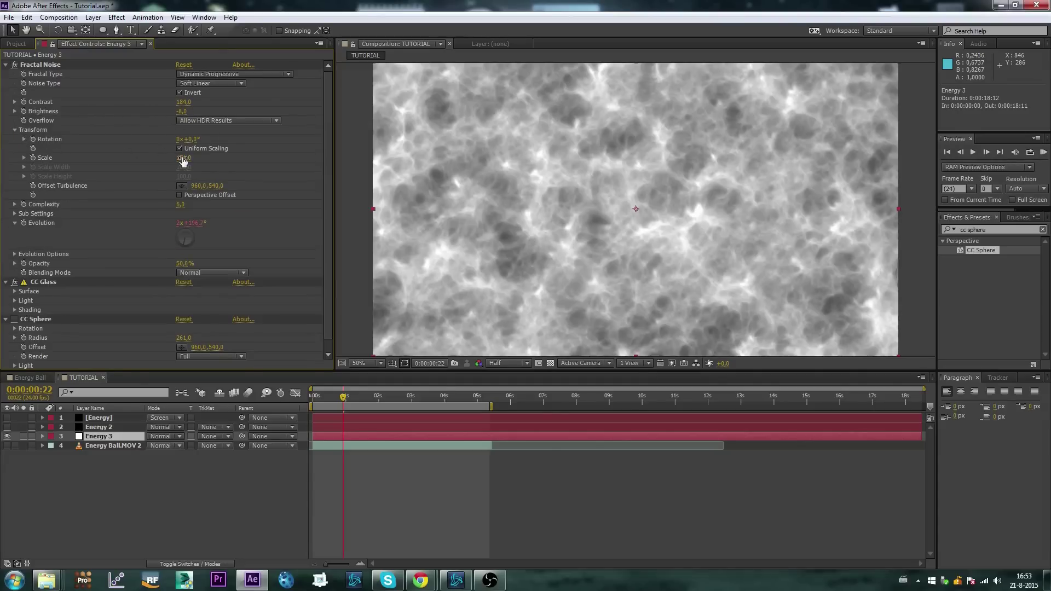
drag(183, 160, 257, 154)
drag(182, 112, 137, 110)
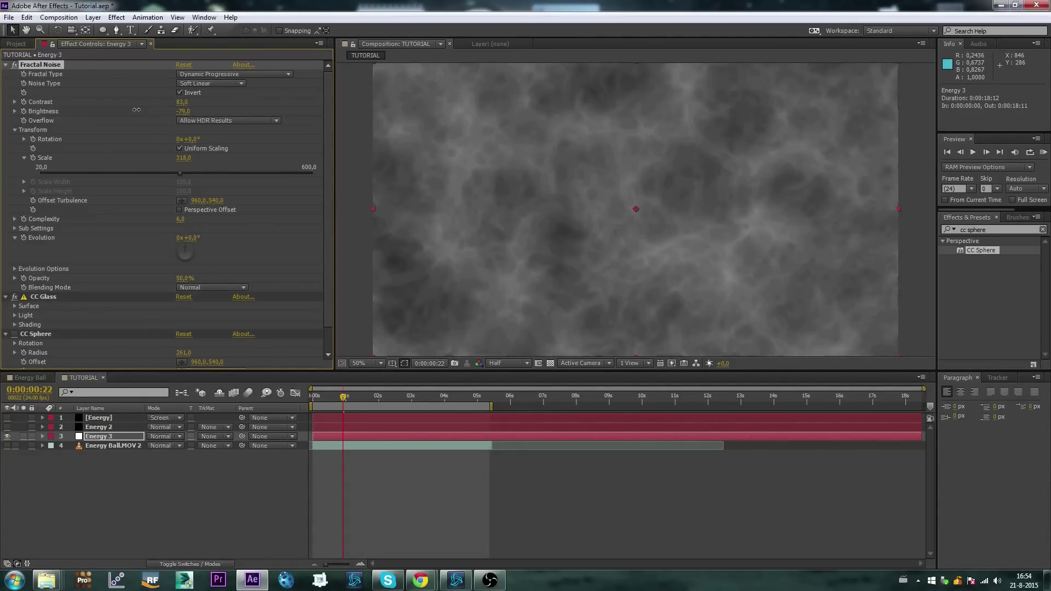
- Make layers 1–3 visible, re-enable CC Sphere, and set Energy 2 to Screen blending
click(7, 437)
drag(7, 418, 8, 437)
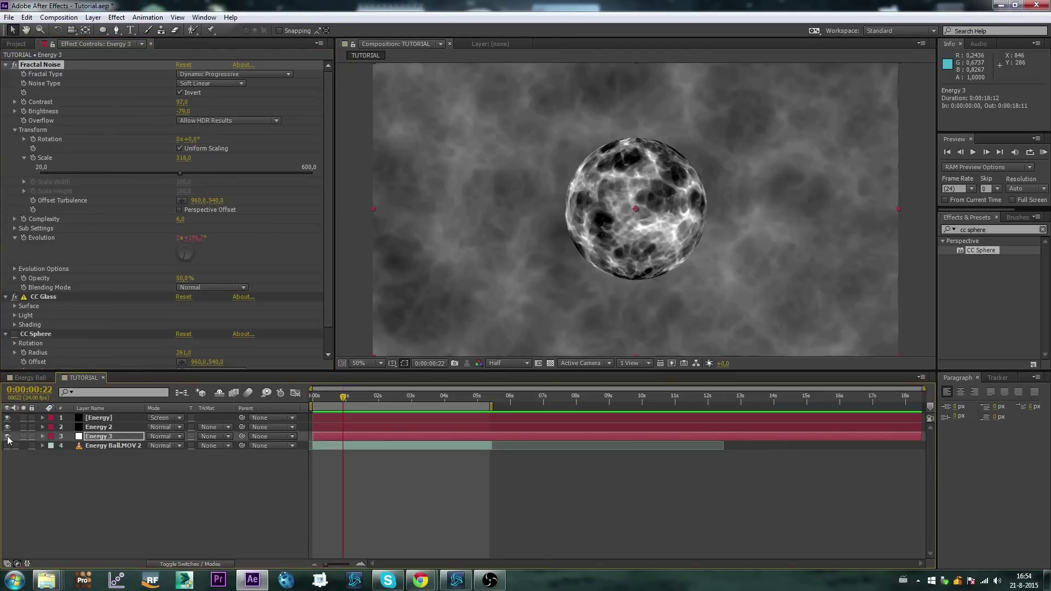
click(14, 335)
click(171, 428)
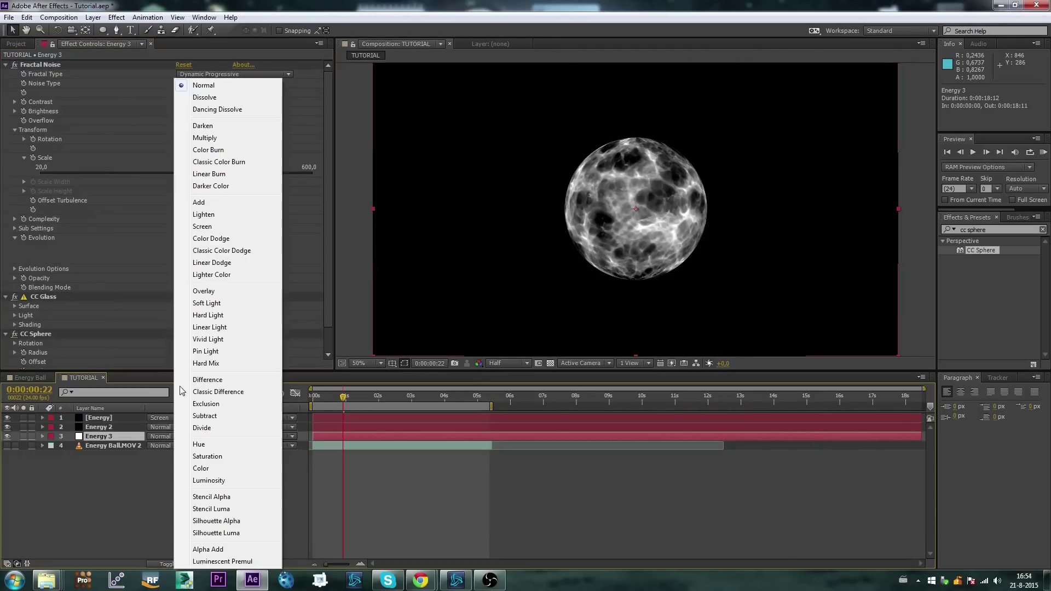
click(203, 226)
- Show source names and lower layer 2's Fractal Noise Brightness to -19, keeping Contrast 184
click(185, 495)
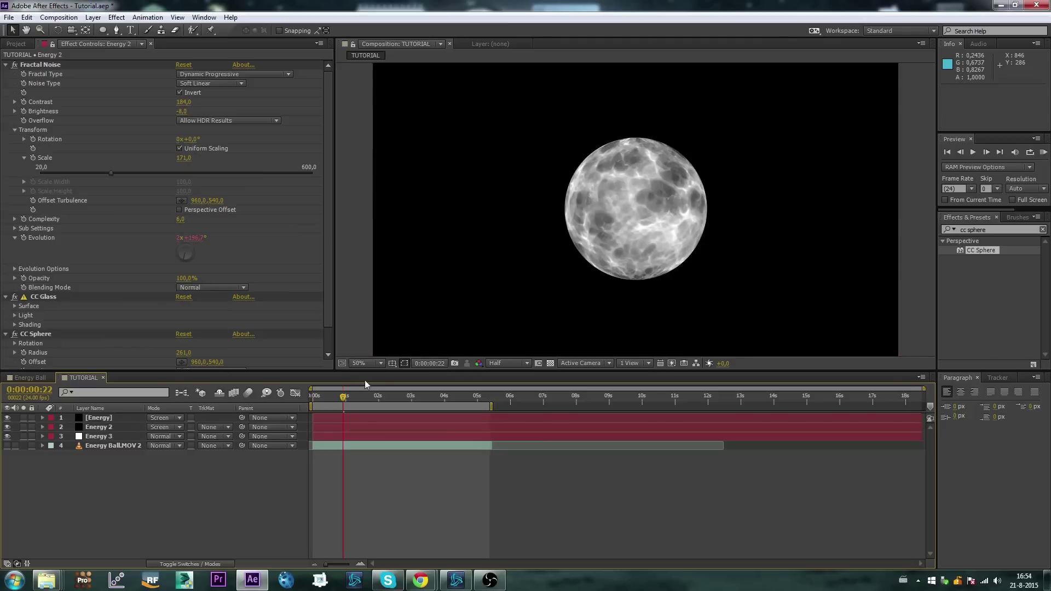
mouse_move(344, 397)
mouse_down()
mouse_move(331, 396)
mouse_move(360, 397)
mouse_up()
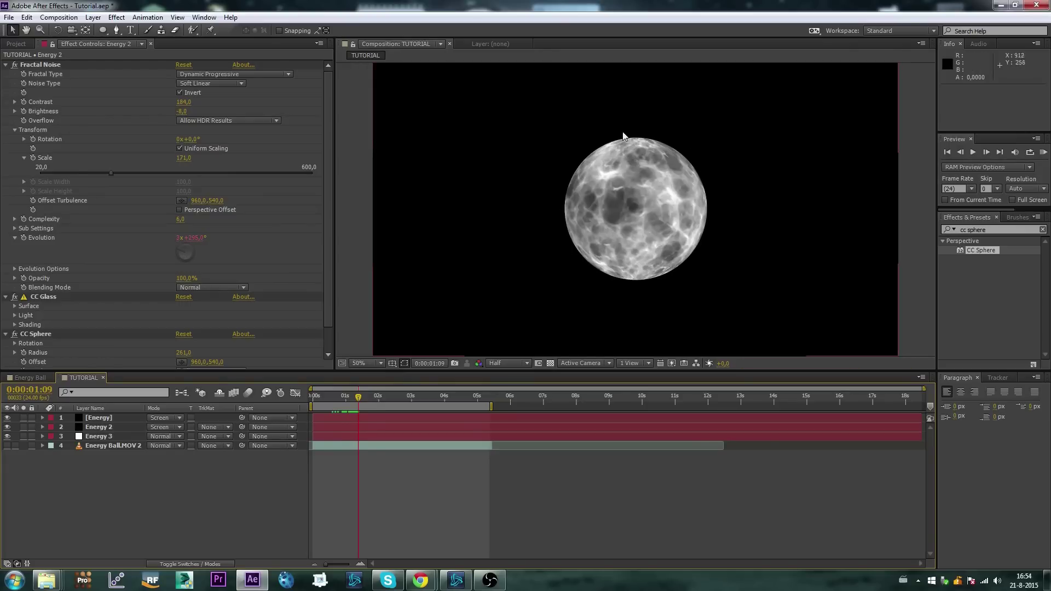
click(103, 408)
click(104, 428)
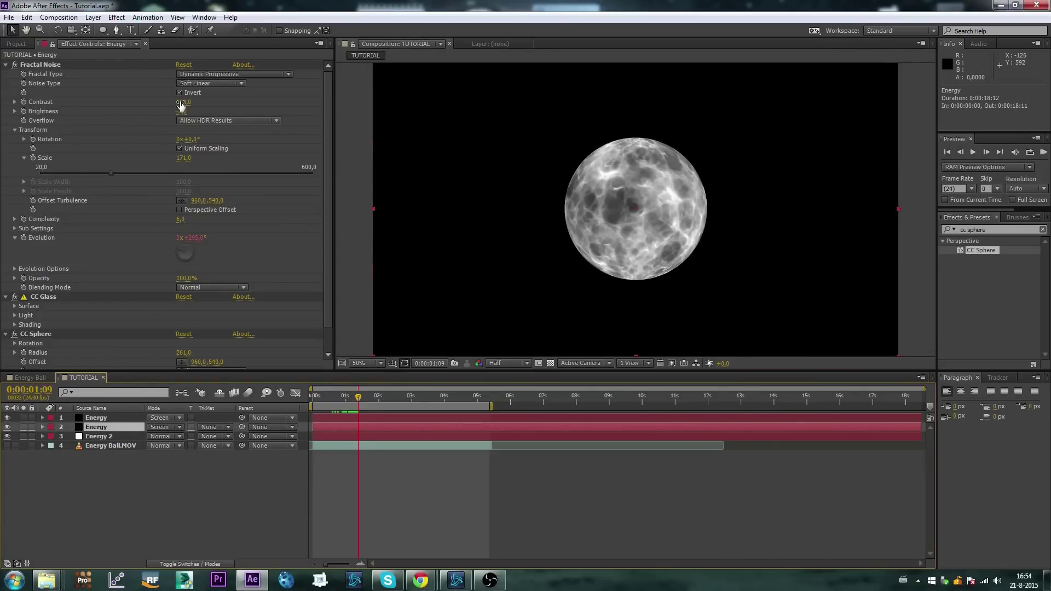
mouse_move(182, 105)
mouse_down()
mouse_move(165, 104)
mouse_move(260, 112)
mouse_up()
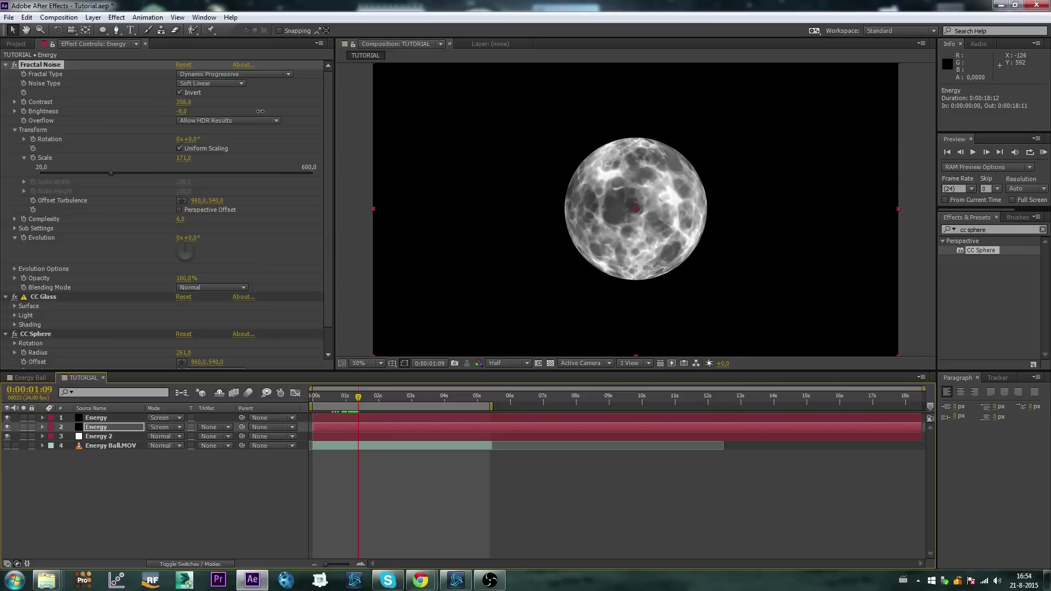
key(ctrl+z)
drag(182, 112, 174, 112)
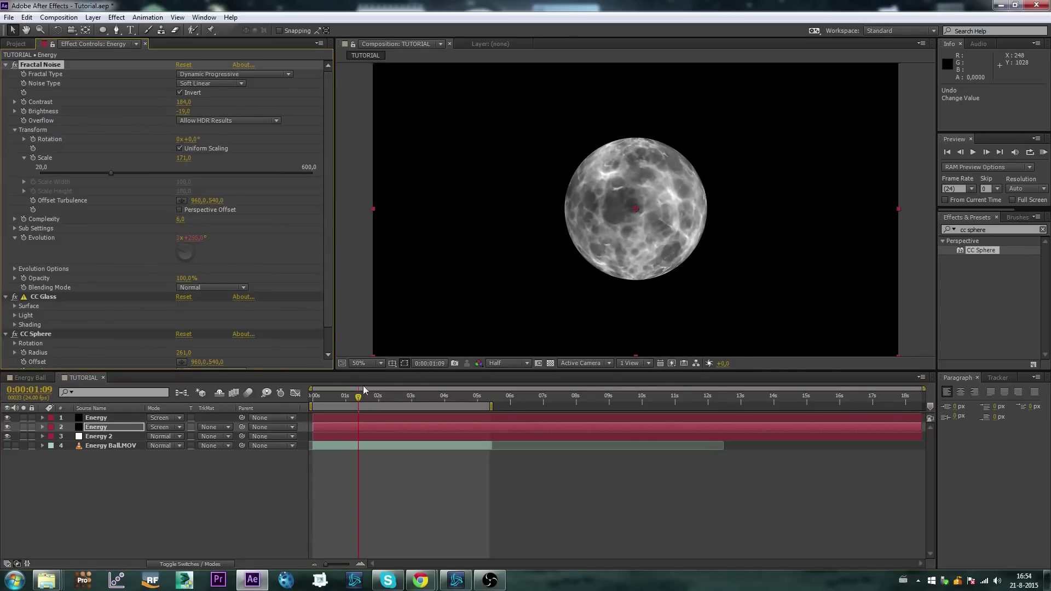
- Scrub back and forth in time to check the sphere's motion
drag(355, 397, 389, 396)
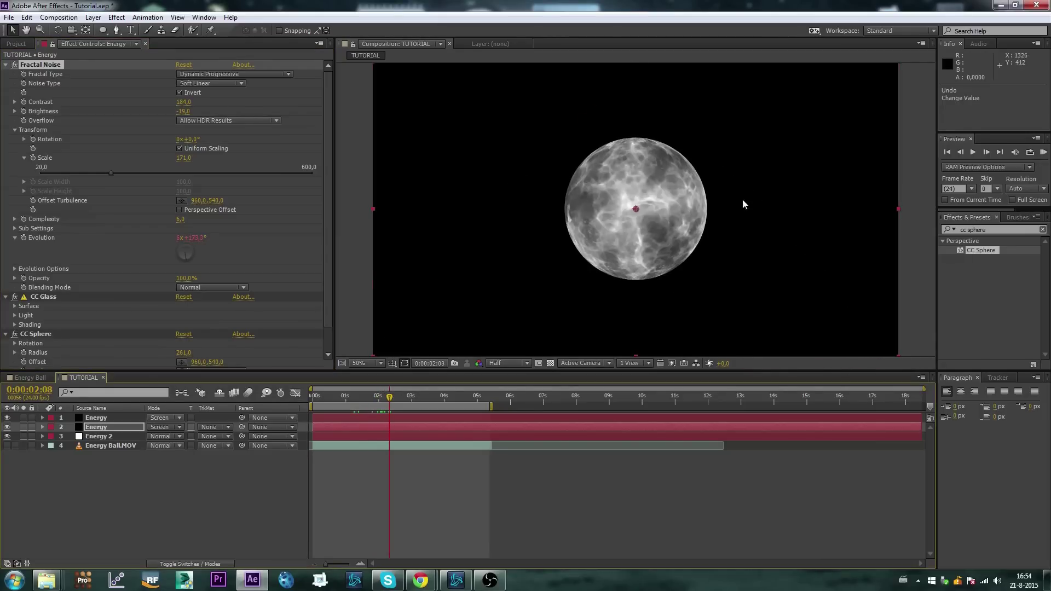
click(255, 495)
drag(376, 399, 366, 406)
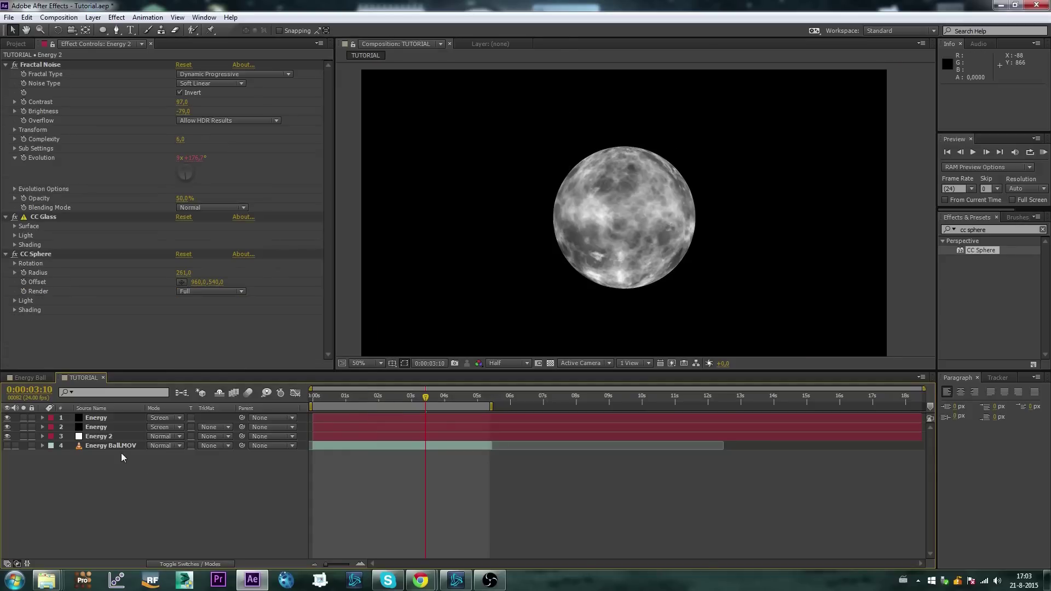
- Pre-compose the three Energy layers into a new composition named Energy Ball
click(105, 436)
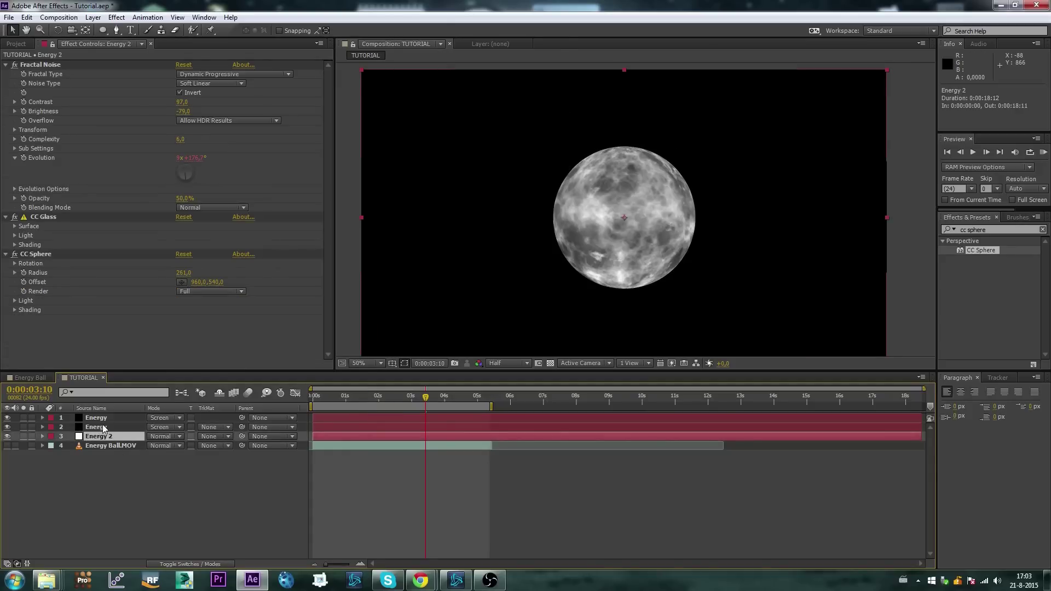
shift+click(108, 419)
click(93, 17)
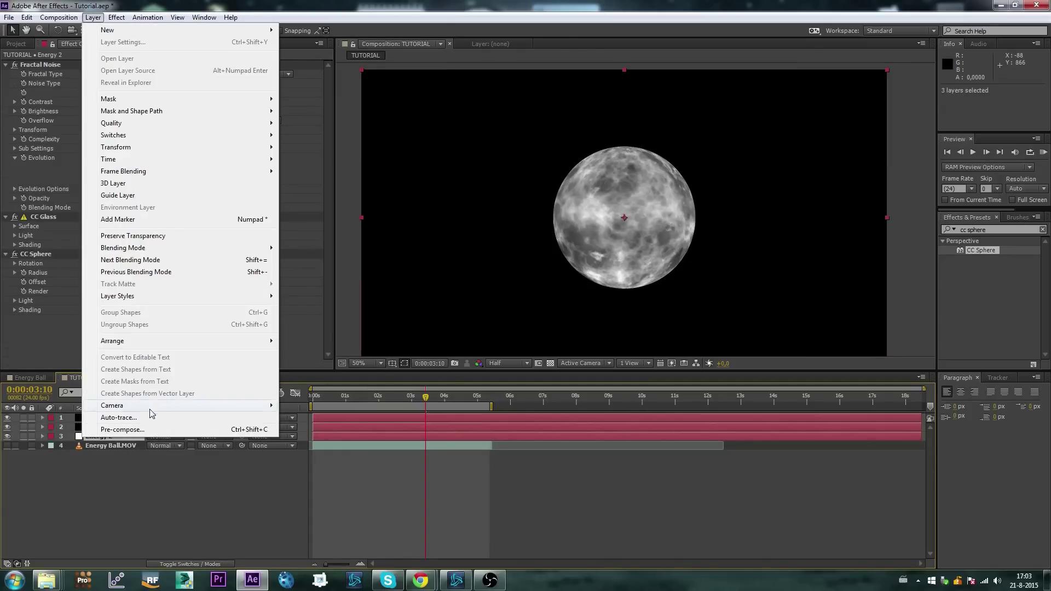
click(122, 430)
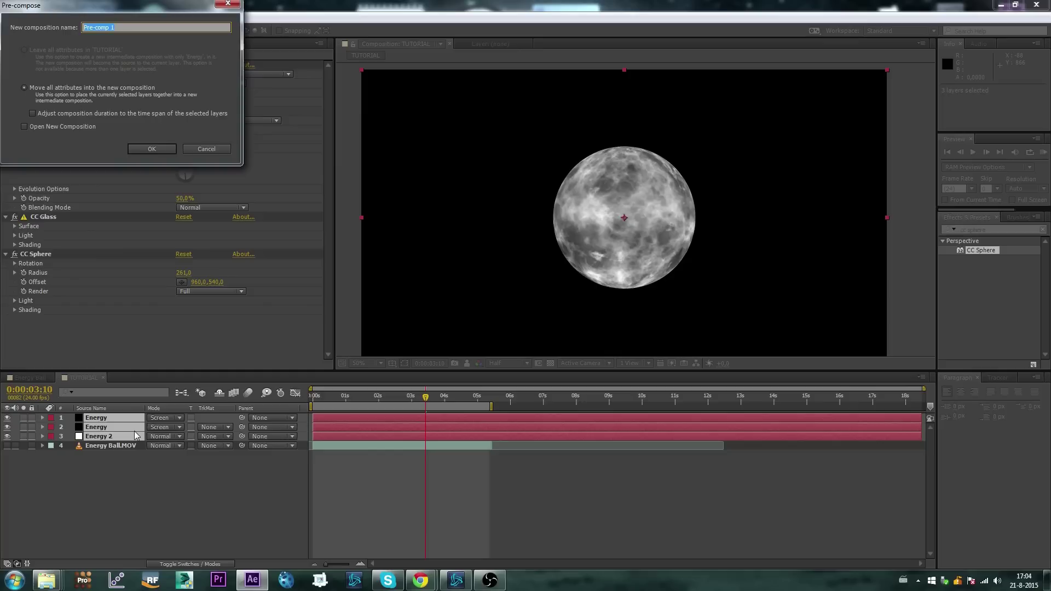
text(Energy Ball)
key(Return)
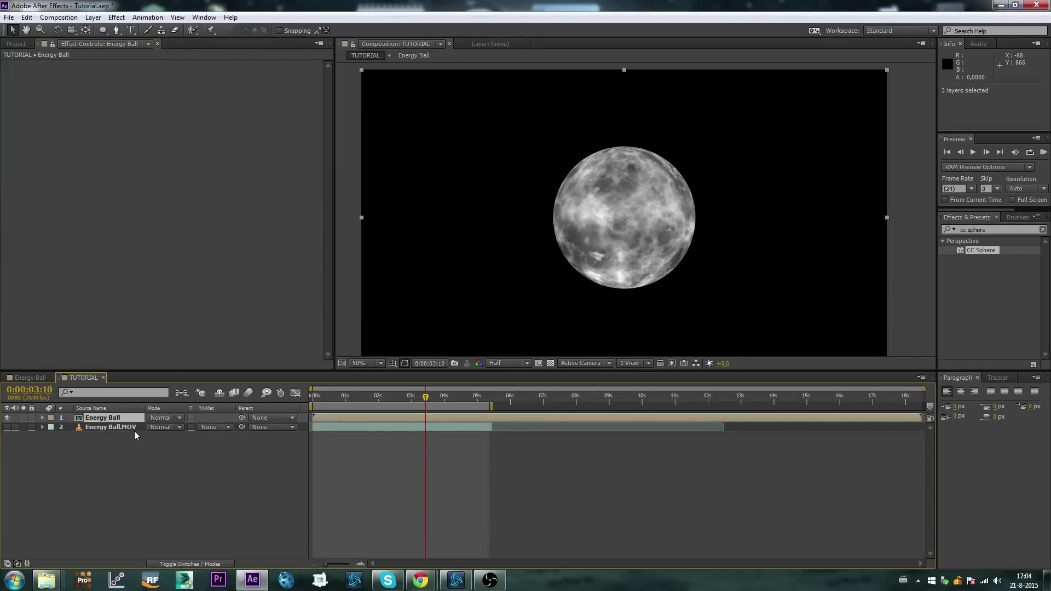
- Scale the Energy Ball layer up to 152%
key(comma)
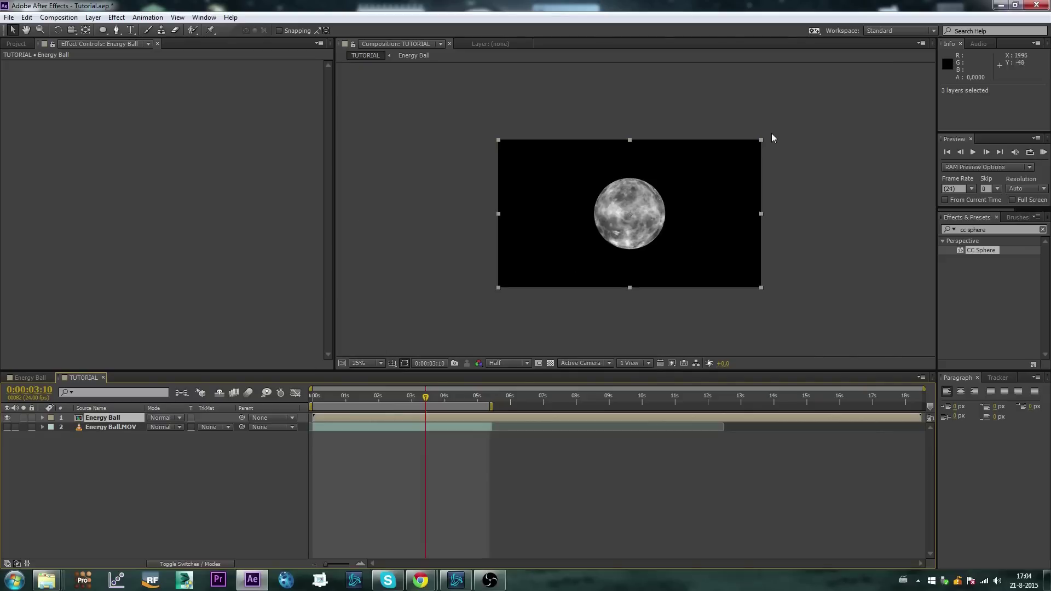
drag(760, 141, 831, 100)
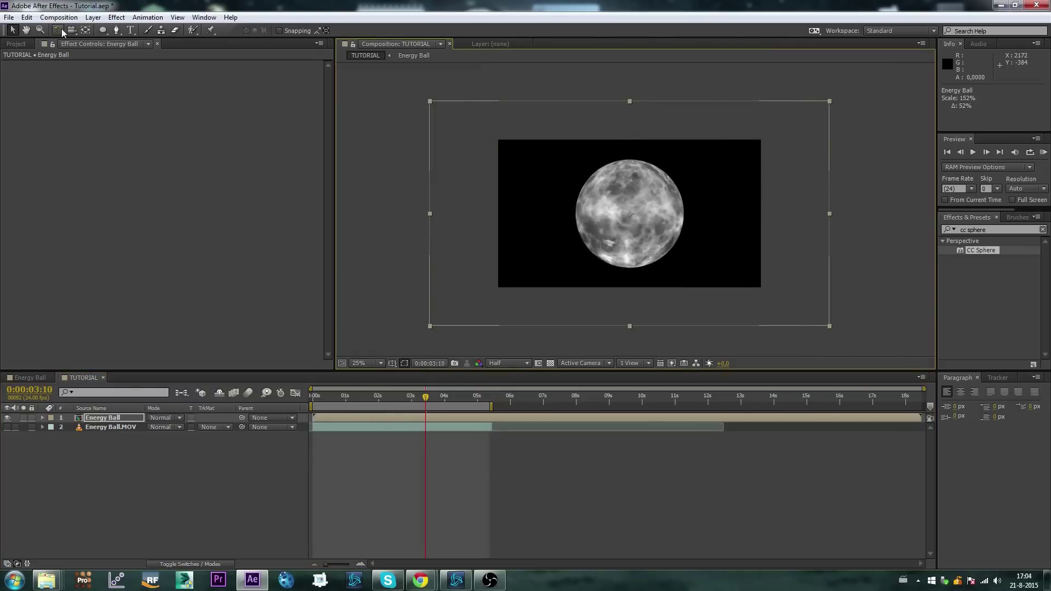
key(q)
key(period)
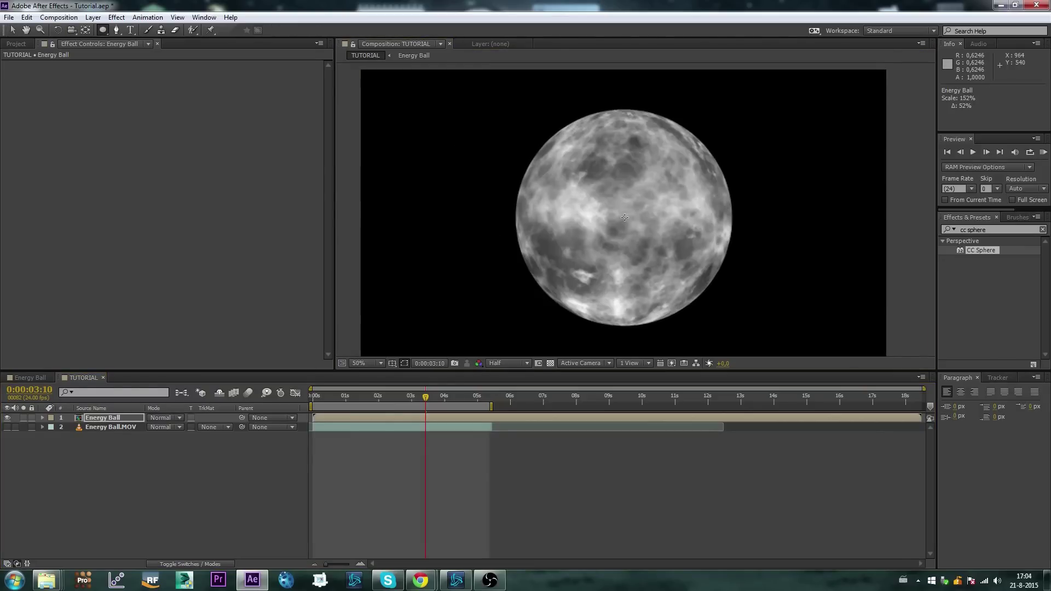
- Draw an elliptical mask around the sphere and roughly feather its edge
drag(624, 217, 705, 244)
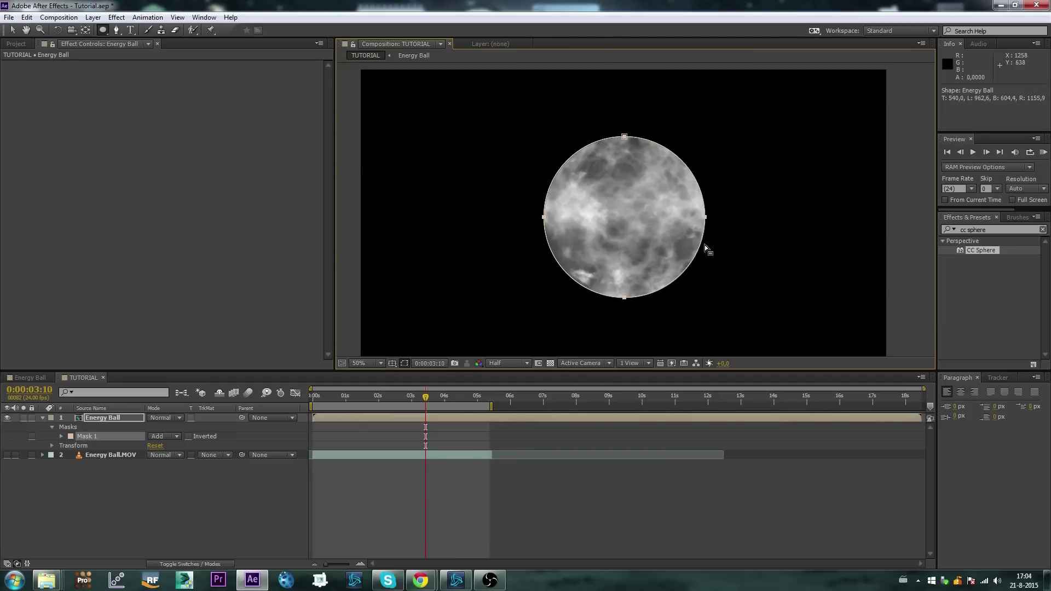
key(f)
drag(163, 436, 203, 427)
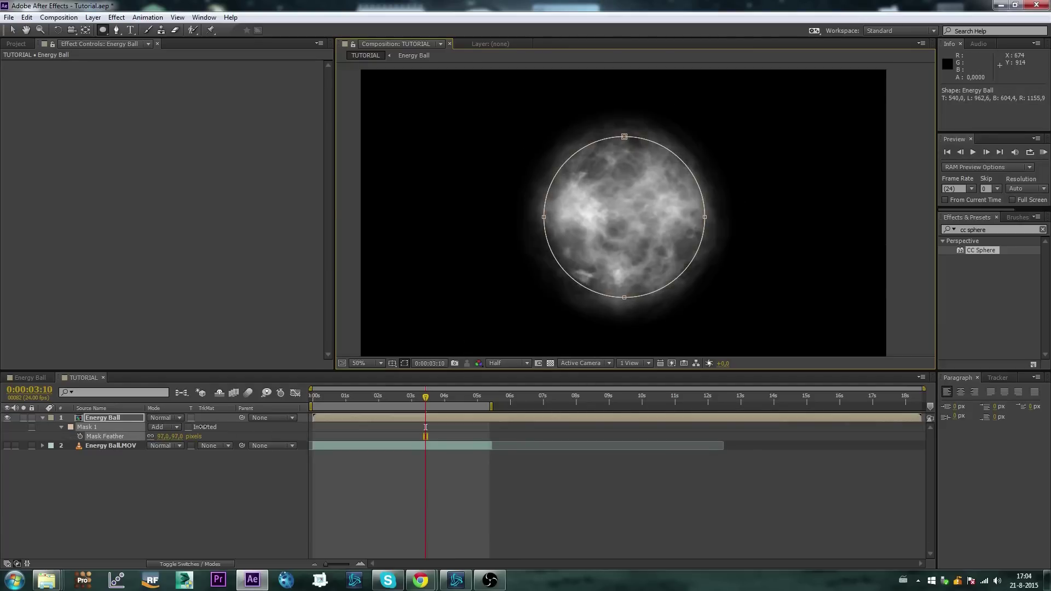
key(v)
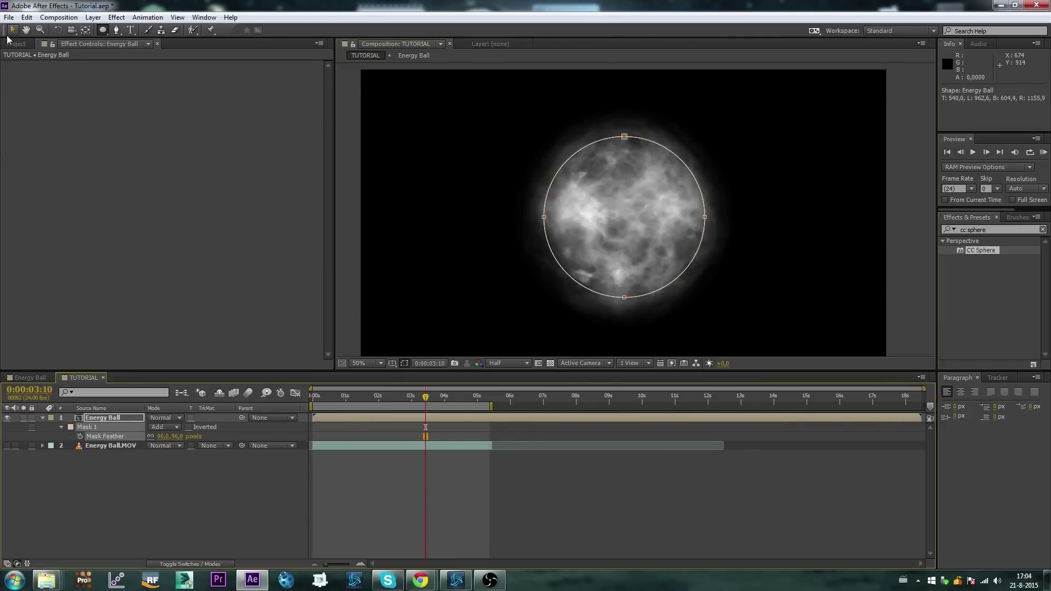
click(347, 255)
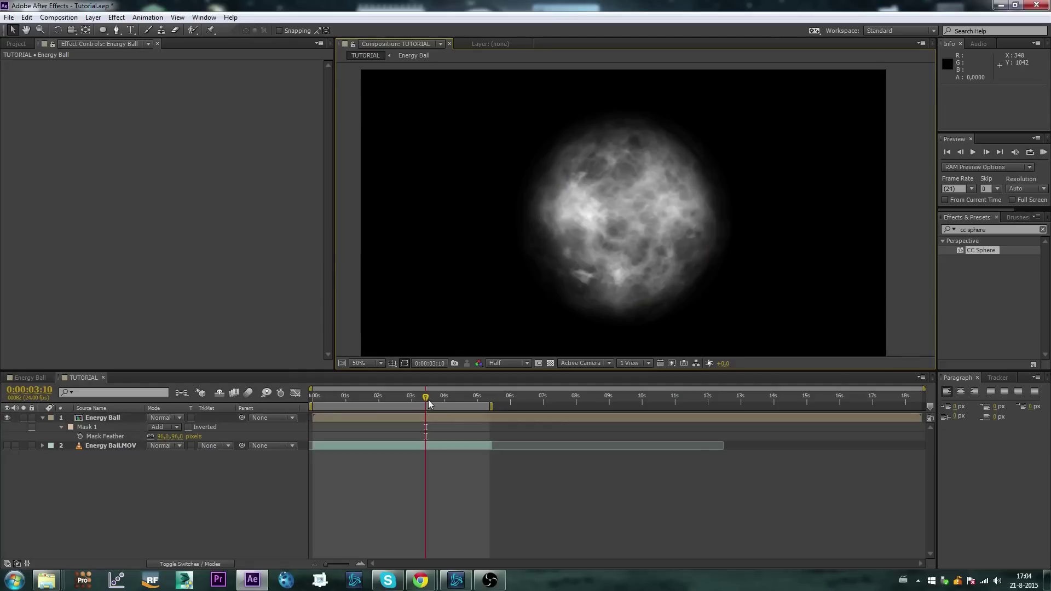
drag(426, 398, 418, 400)
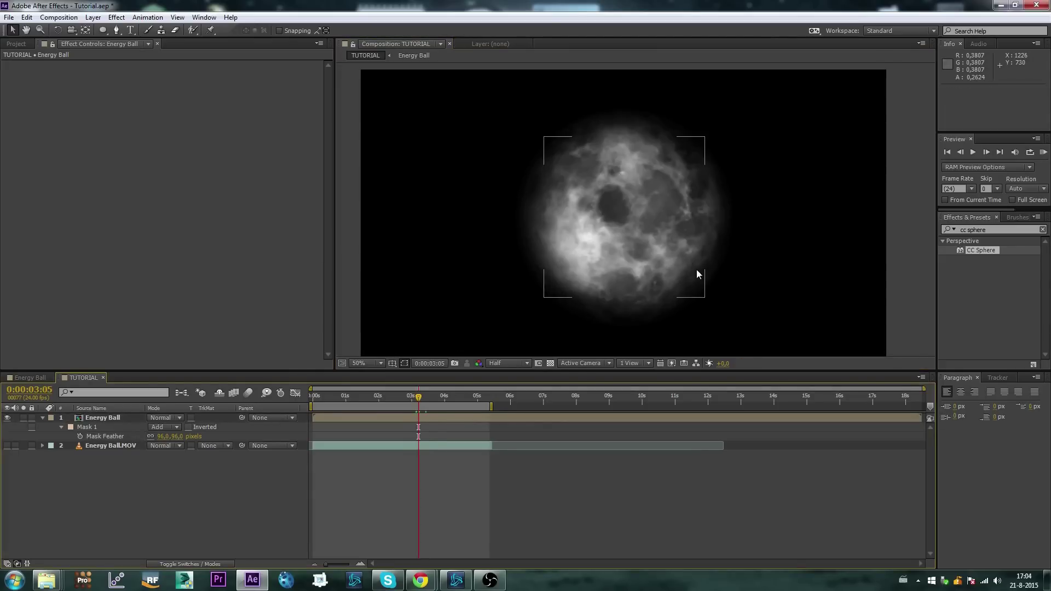
- Set the Mask Feather to exactly 70 pixels
click(163, 437)
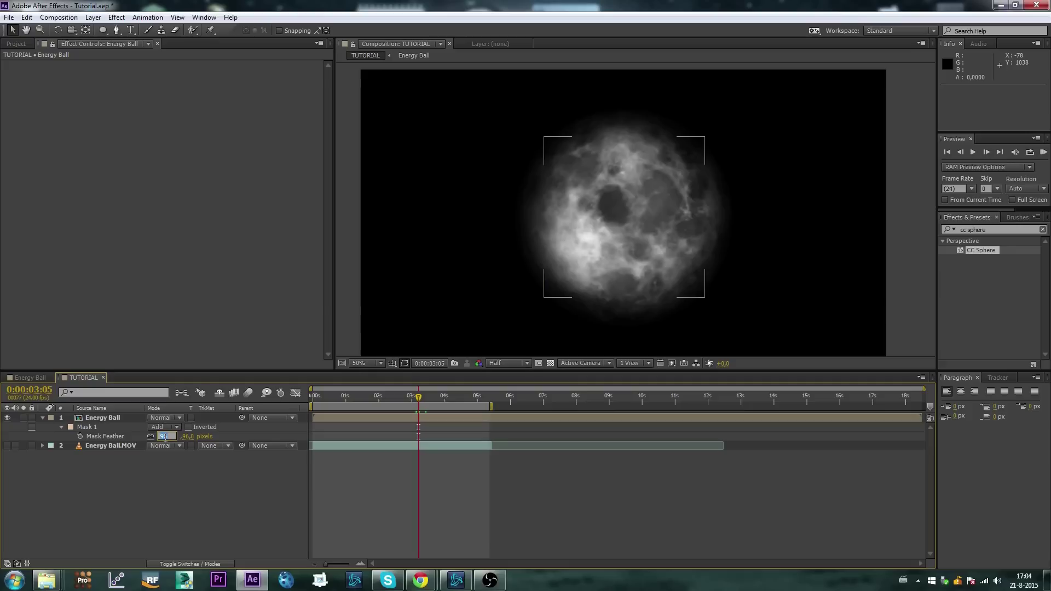
text(70)
key(Return)
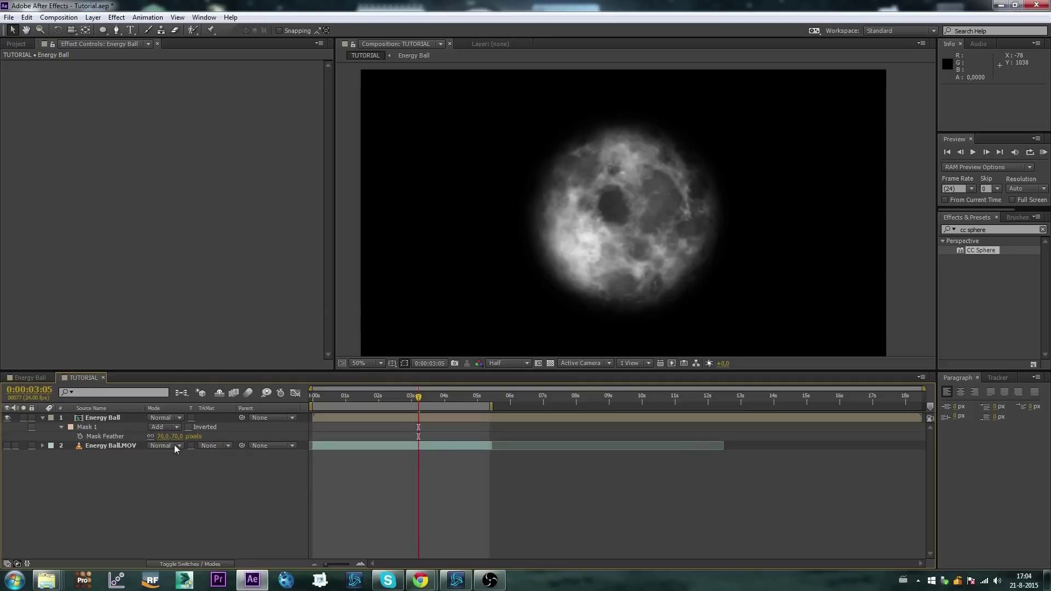
click(43, 419)
click(96, 421)
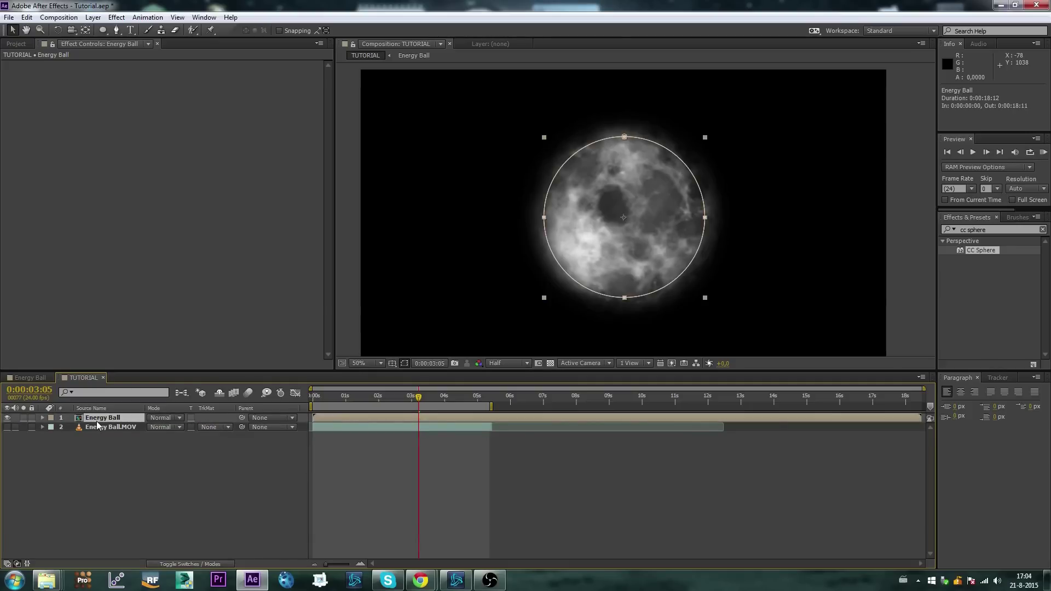
click(116, 445)
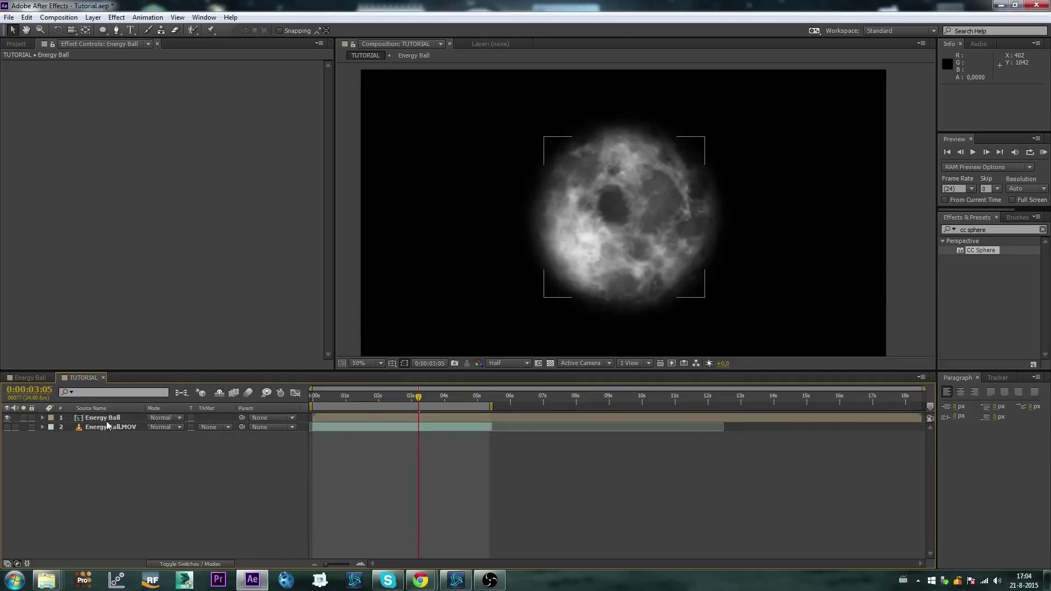
right_click(106, 421)
- Apply Turbulent Displace to the Energy Ball with Amount 20 and Size 30
mouse_move(185, 292)
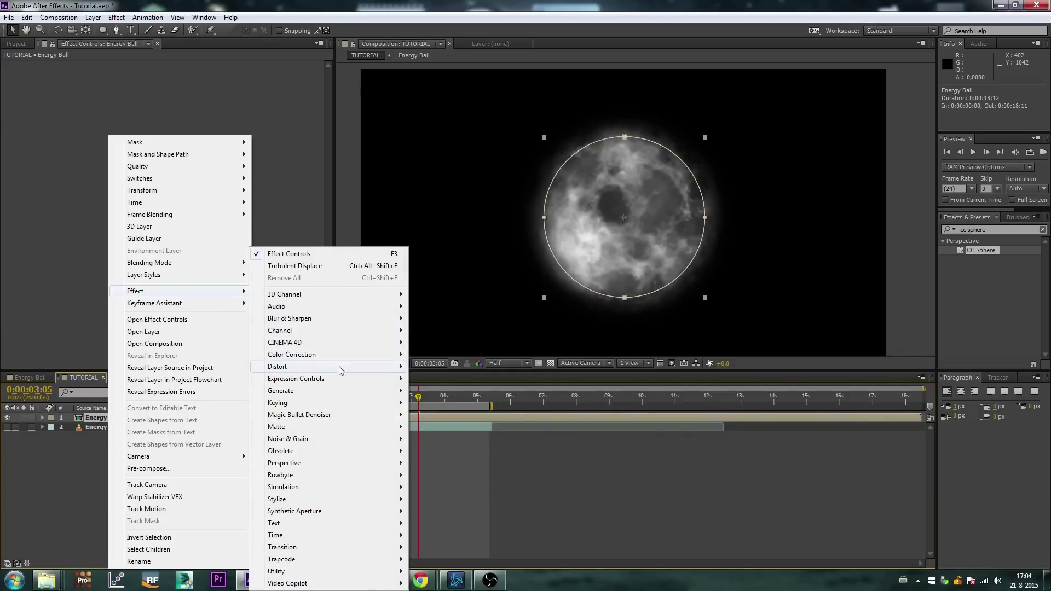
mouse_move(331, 368)
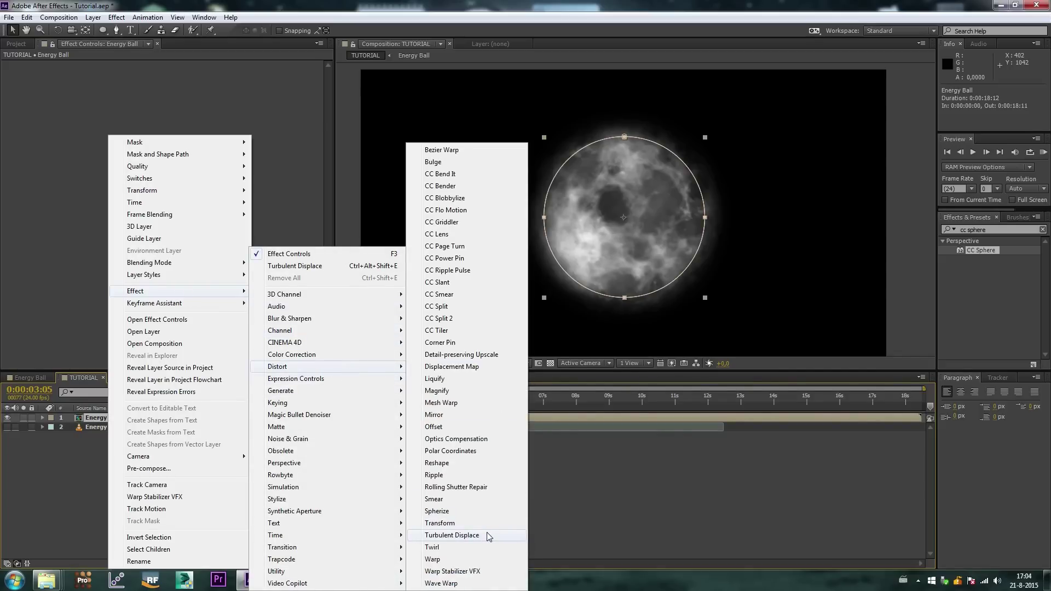
click(452, 536)
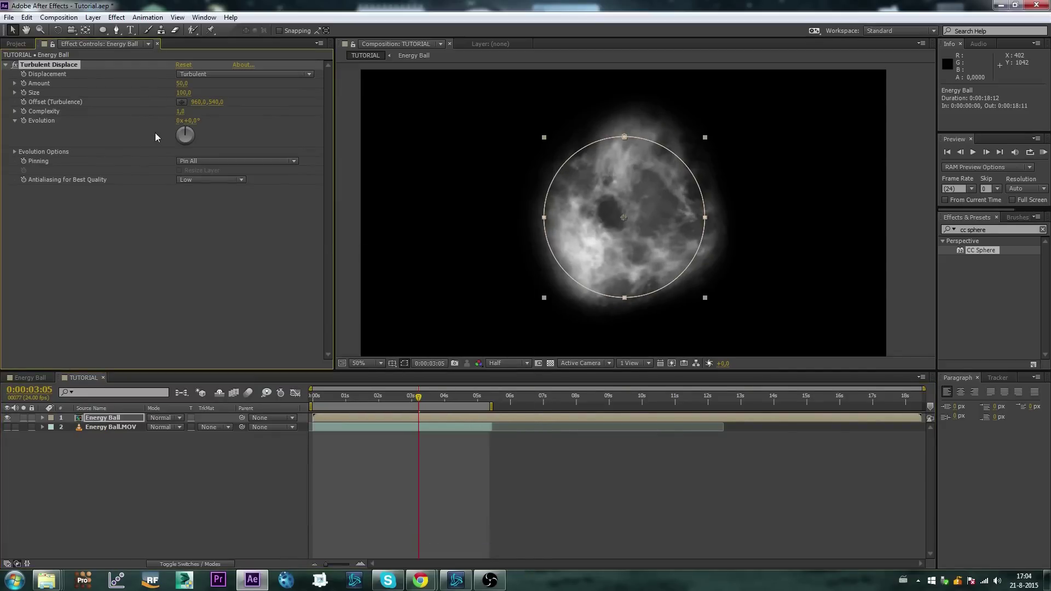
click(182, 84)
text(20)
key(Tab)
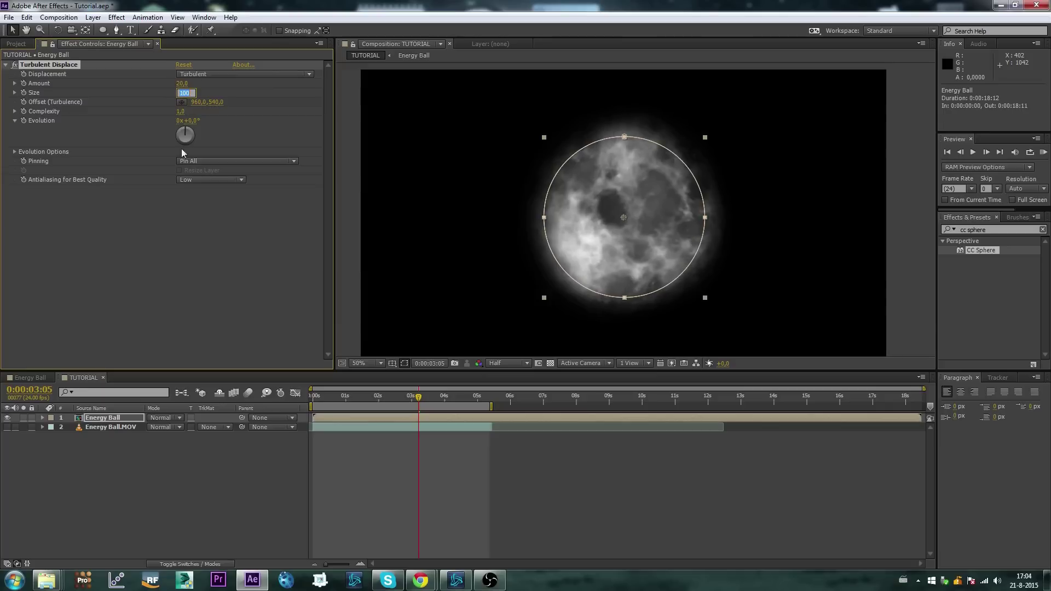
text(30)
click(189, 235)
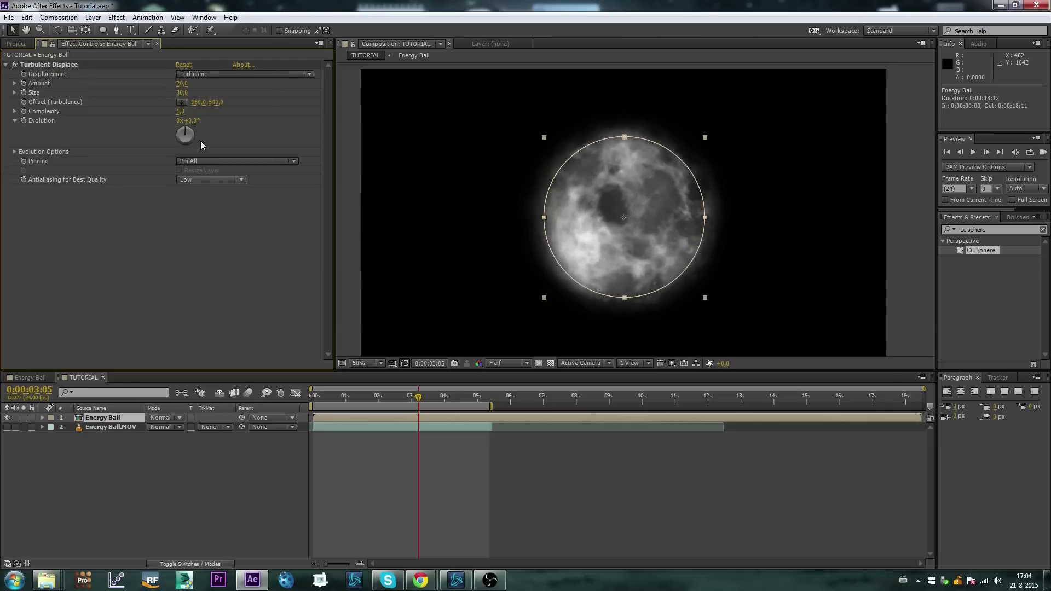
- Drive Turbulent Displace Evolution with a time*700 expression and scrub to see the churn
alt+click(24, 121)
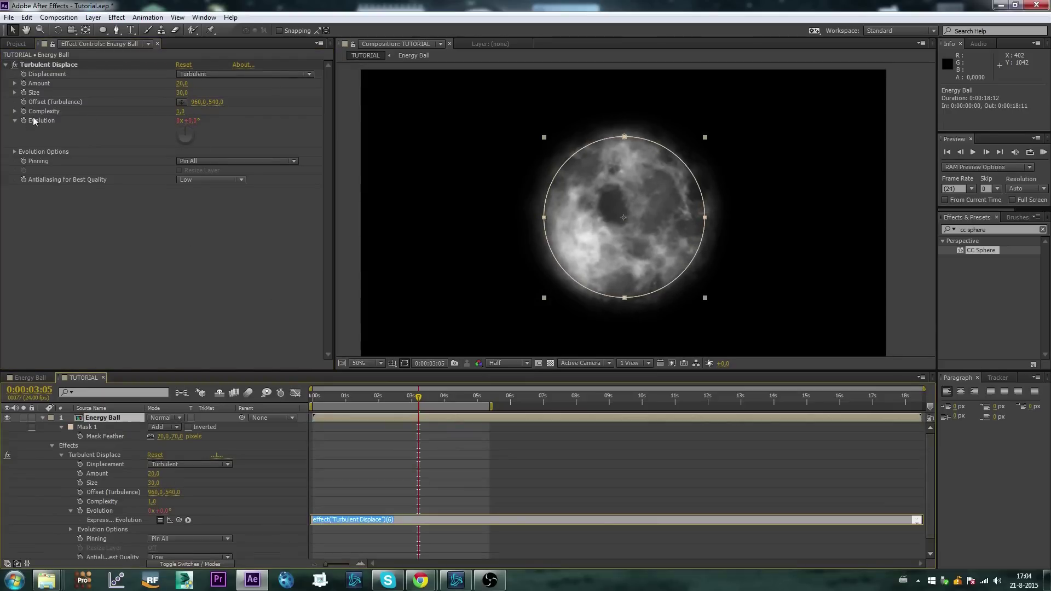
text(time*700)
click(407, 379)
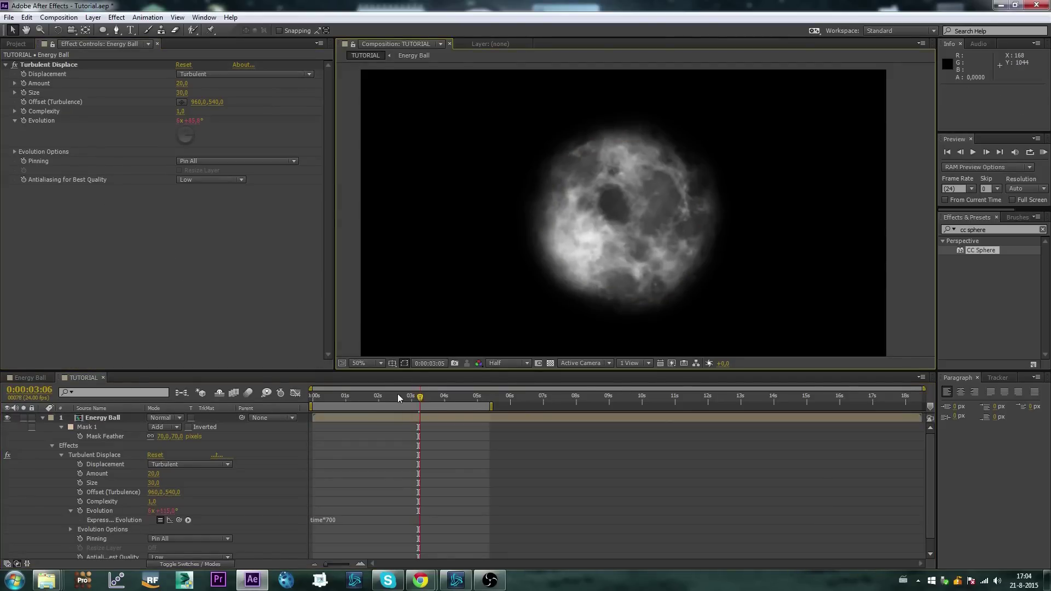
click(380, 397)
drag(381, 394, 357, 396)
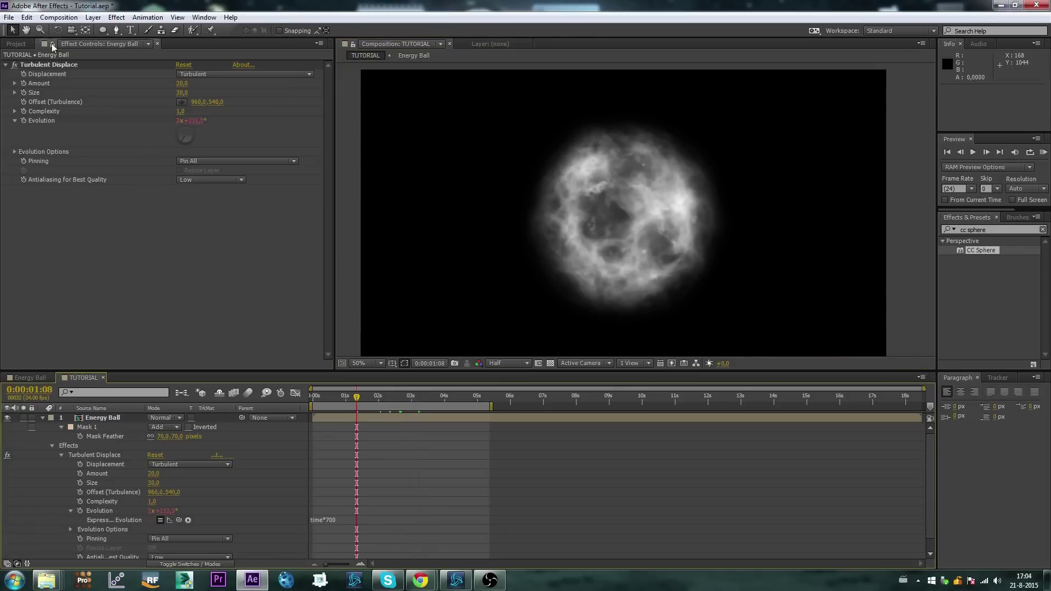
click(504, 361)
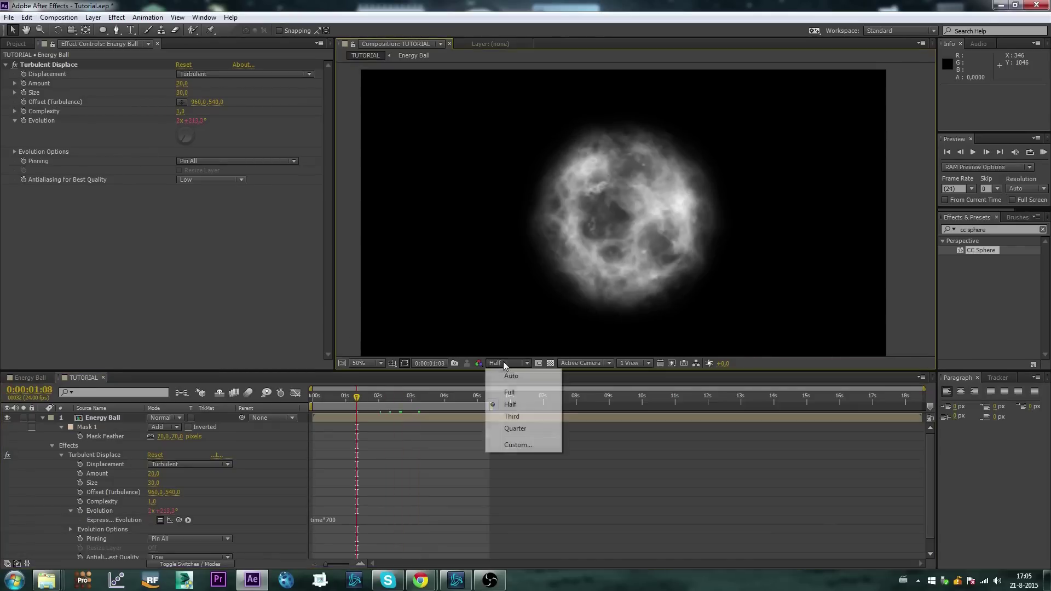
click(529, 429)
click(58, 17)
mouse_move(133, 153)
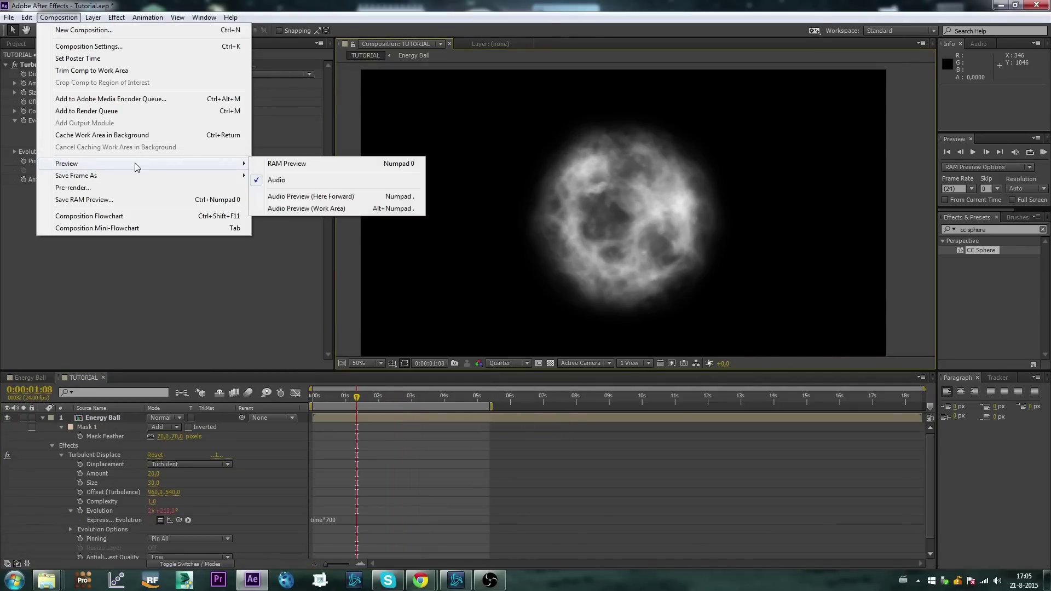
click(317, 162)
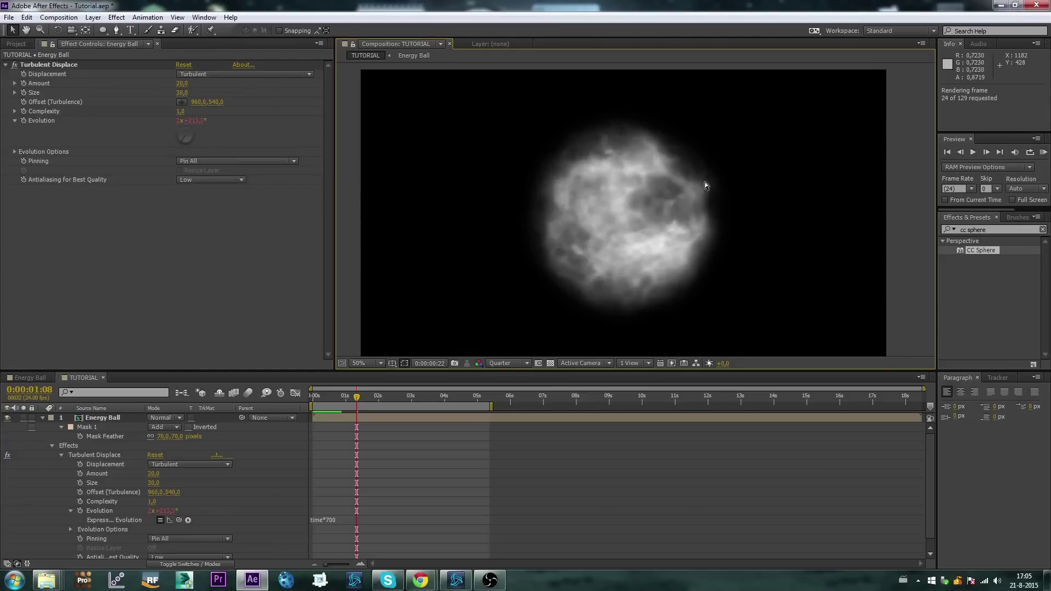
click(912, 246)
click(912, 248)
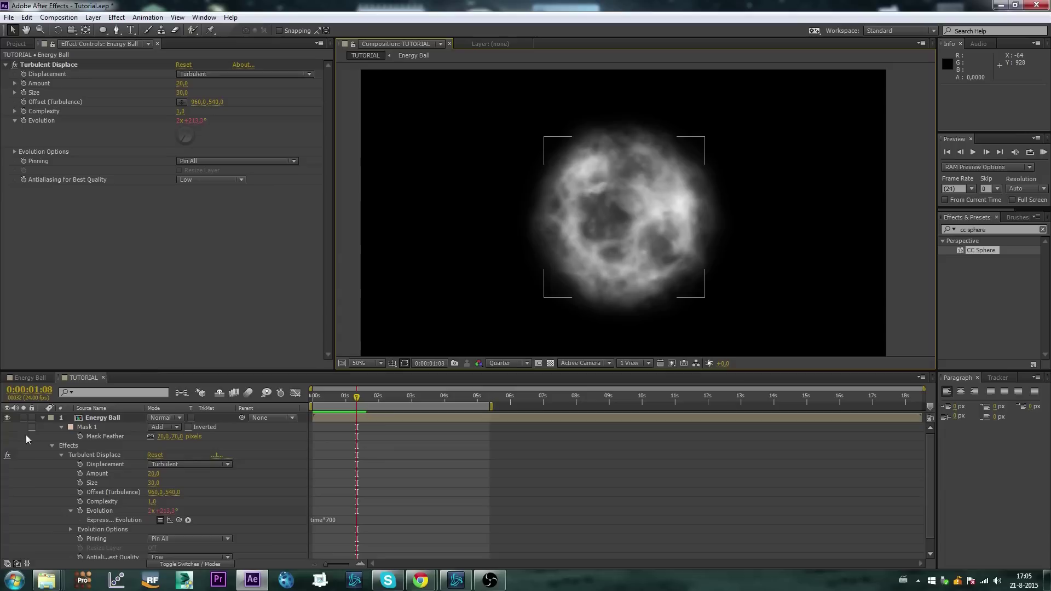
click(501, 364)
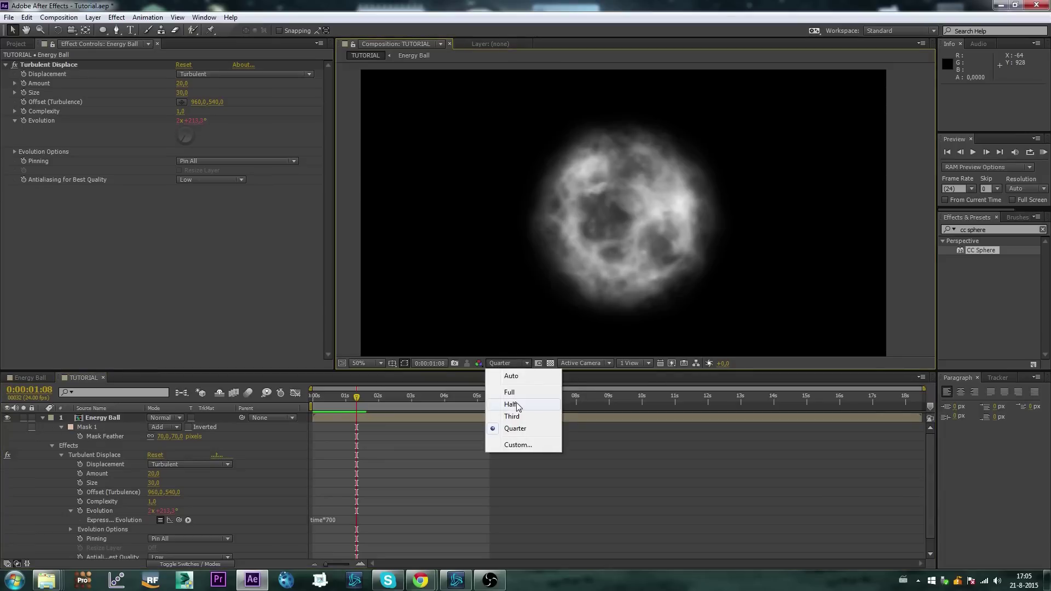
click(526, 405)
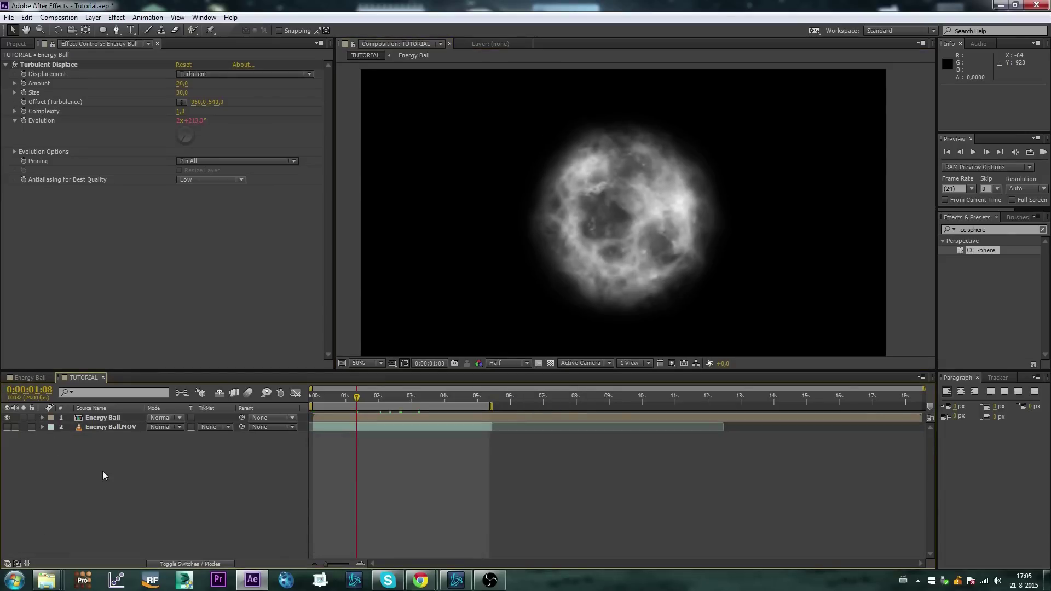
- Duplicate the Energy Ball layer and add CC Radial Fast Blur to the copy
click(104, 419)
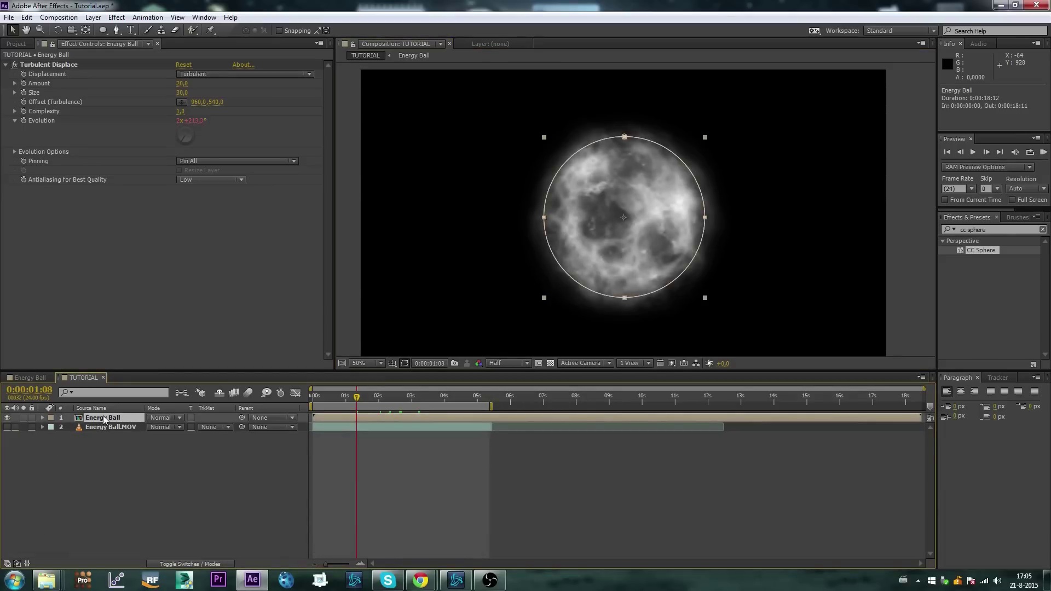
key(ctrl+d)
right_click(105, 419)
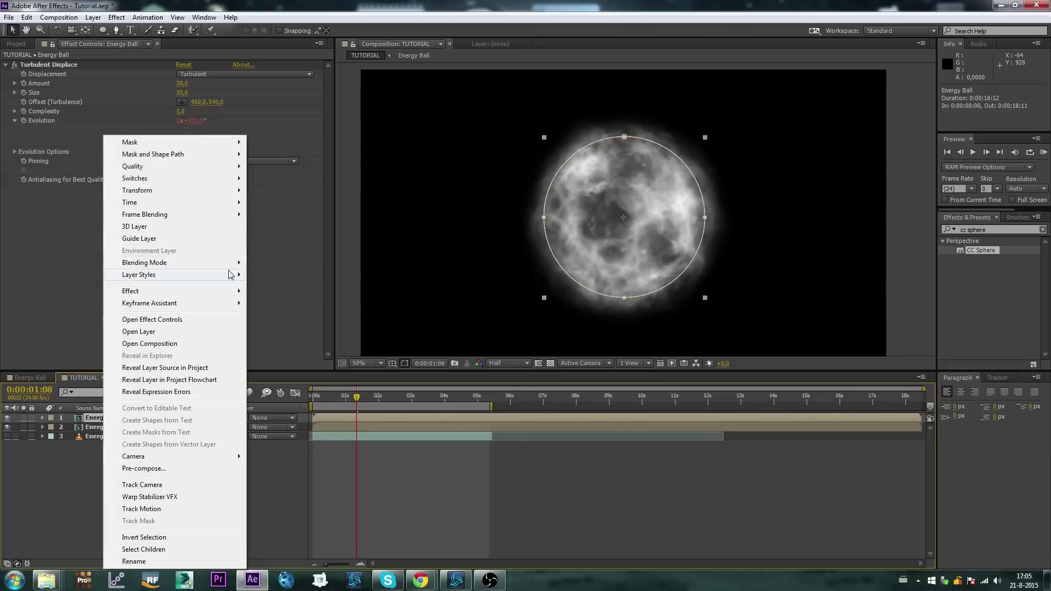
mouse_move(220, 297)
mouse_move(328, 318)
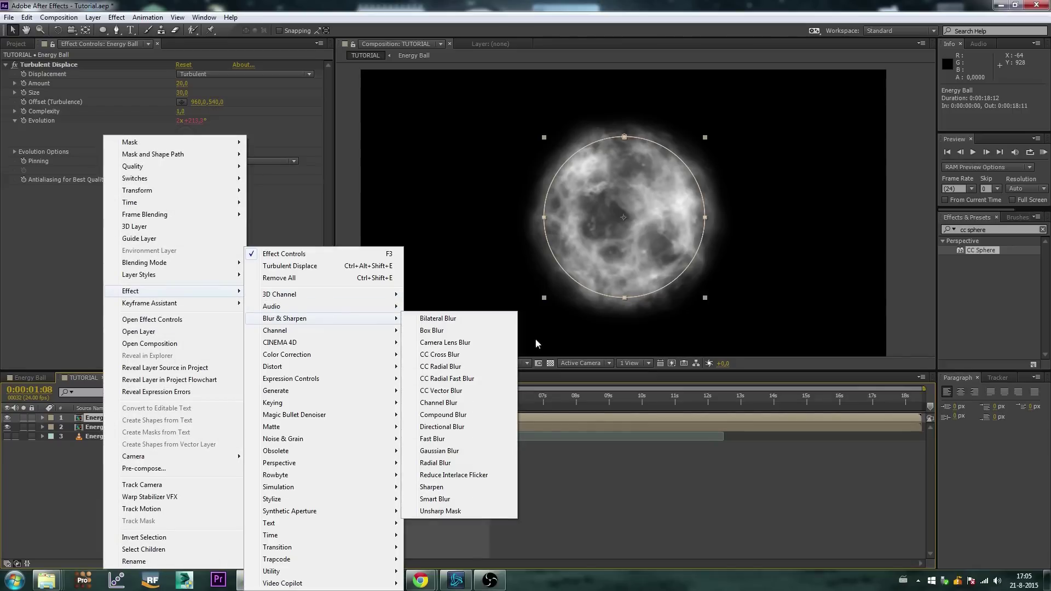
click(485, 383)
- Set the radial blur's Zoom to Brightest and Amount to 84
click(195, 218)
click(205, 241)
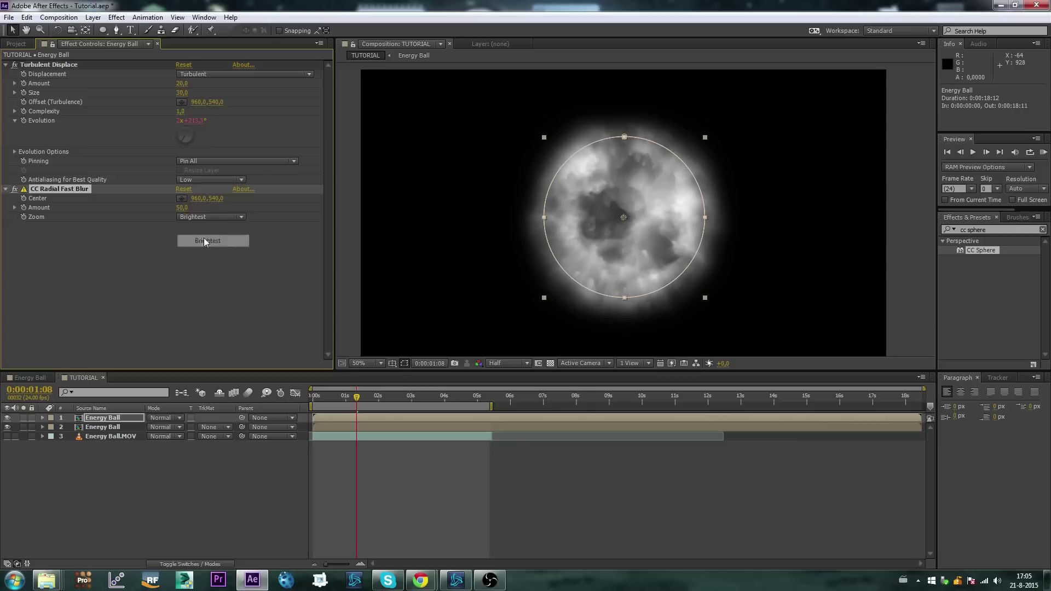
mouse_move(186, 208)
mouse_down()
mouse_move(241, 209)
mouse_move(203, 209)
mouse_up()
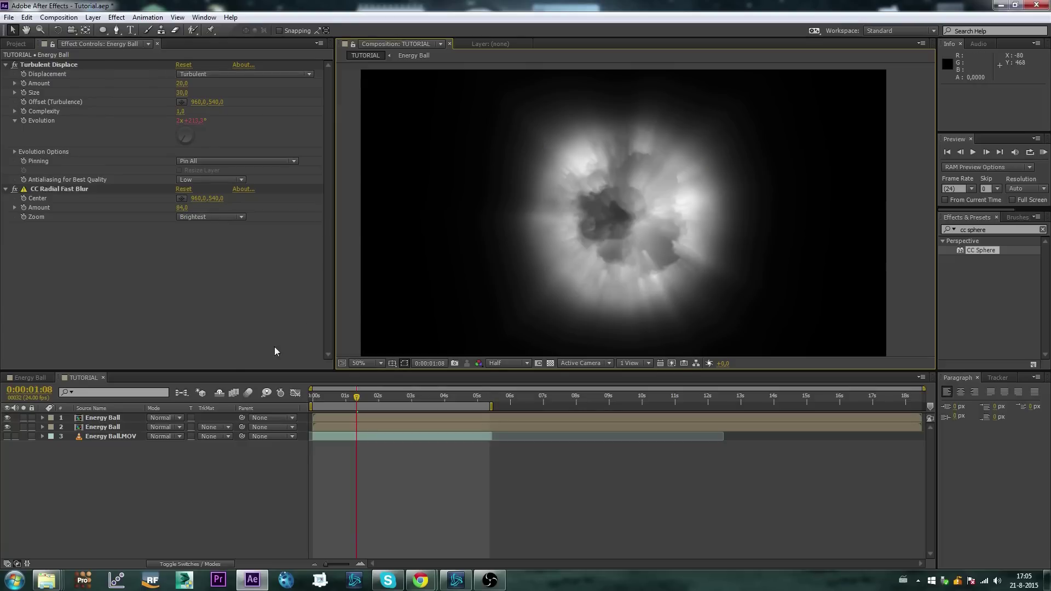
- Blend the top Energy Ball layer in Screen mode and raise its radial blur Amount to 90
click(169, 417)
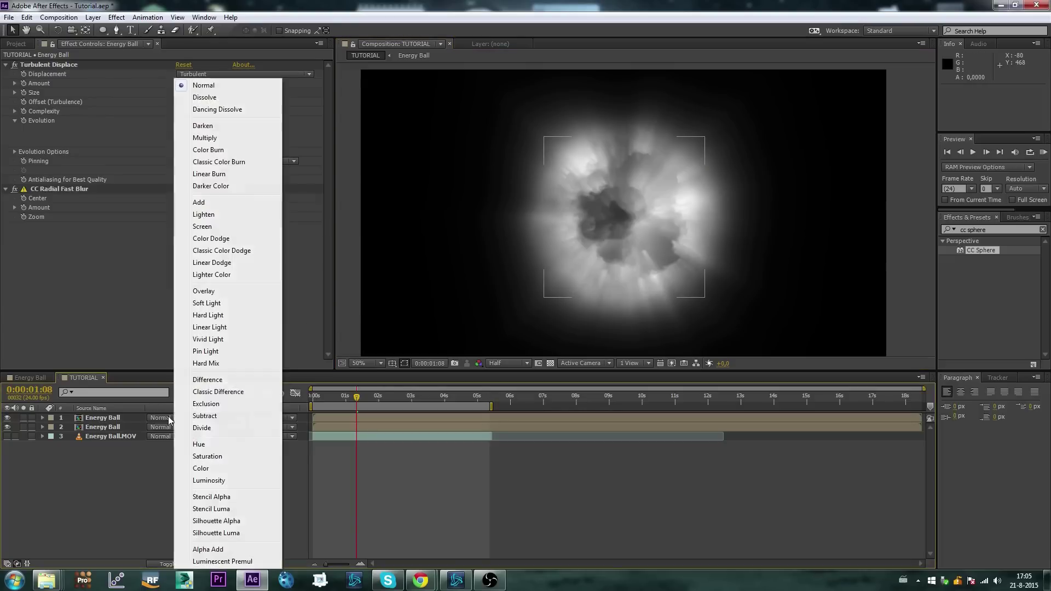
click(203, 227)
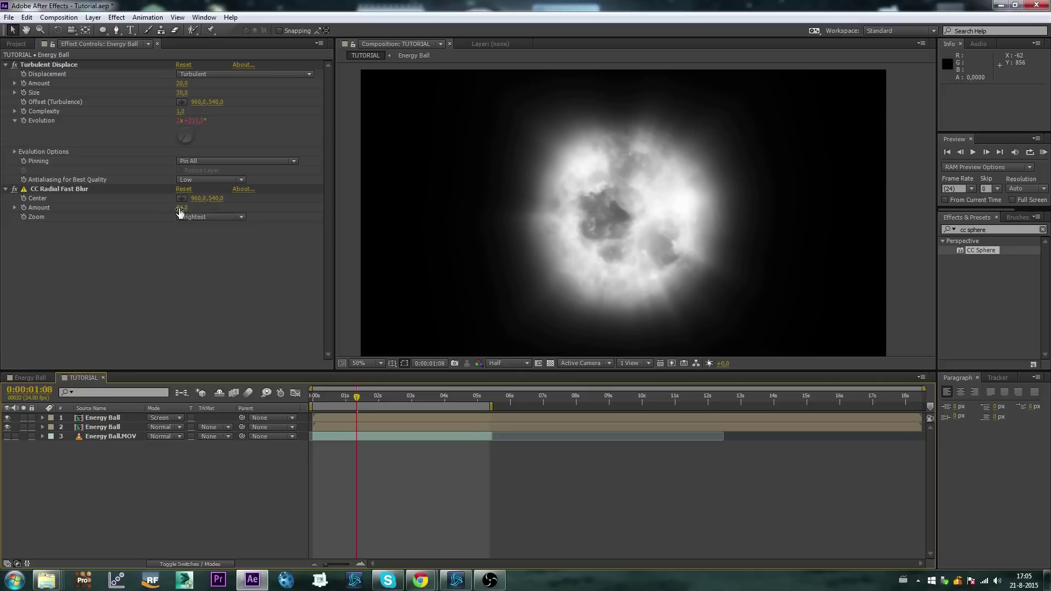
drag(180, 212, 185, 212)
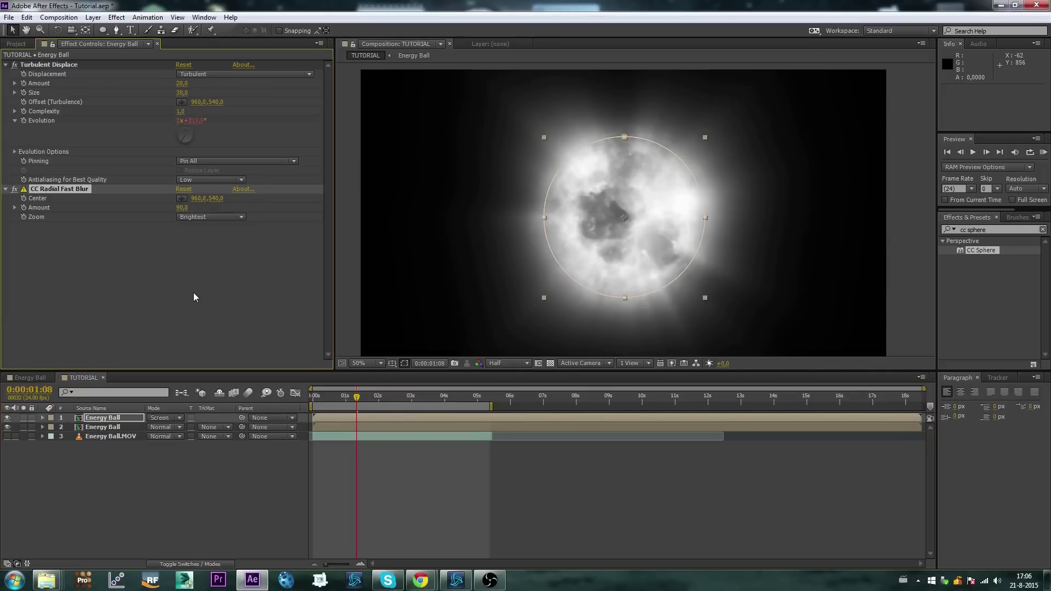
- Lower the top layer's opacity to about 65% and preview the dimmer glow
click(117, 419)
key(t)
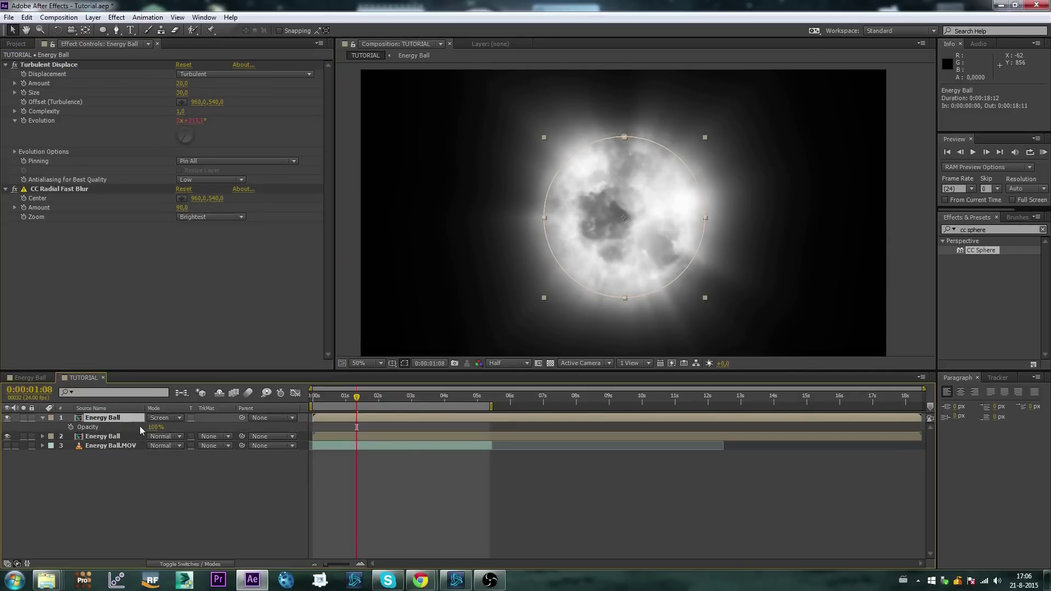
drag(150, 427, 136, 427)
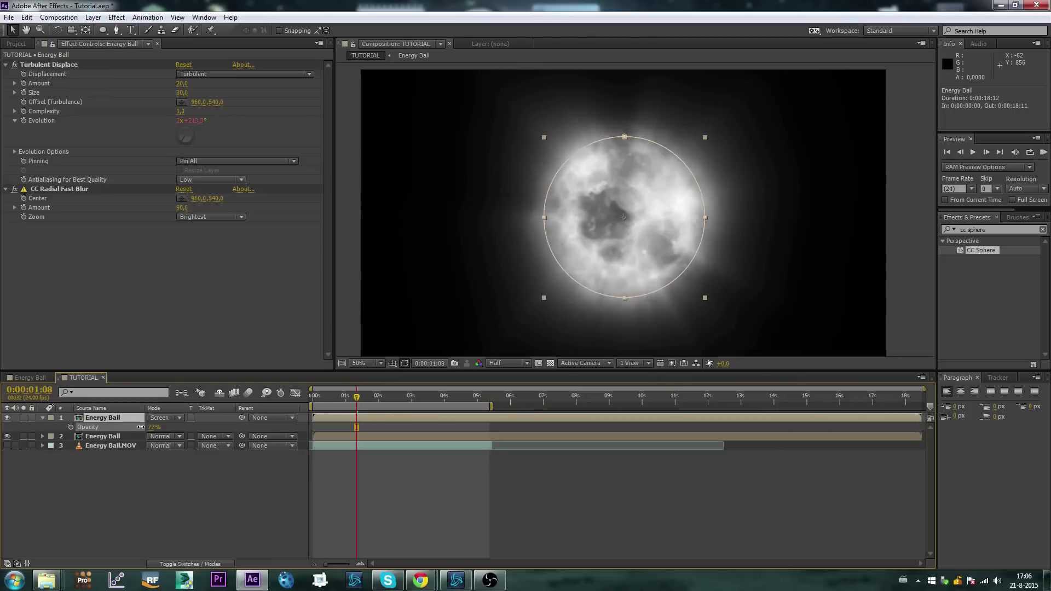
click(347, 298)
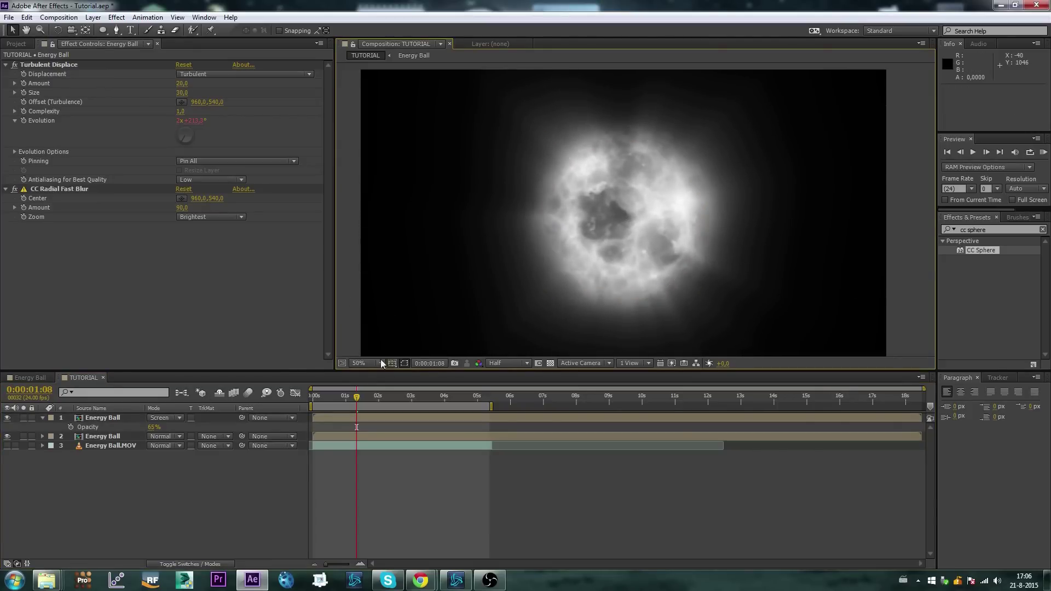
mouse_move(369, 396)
mouse_down()
mouse_move(353, 396)
mouse_move(371, 392)
mouse_up()
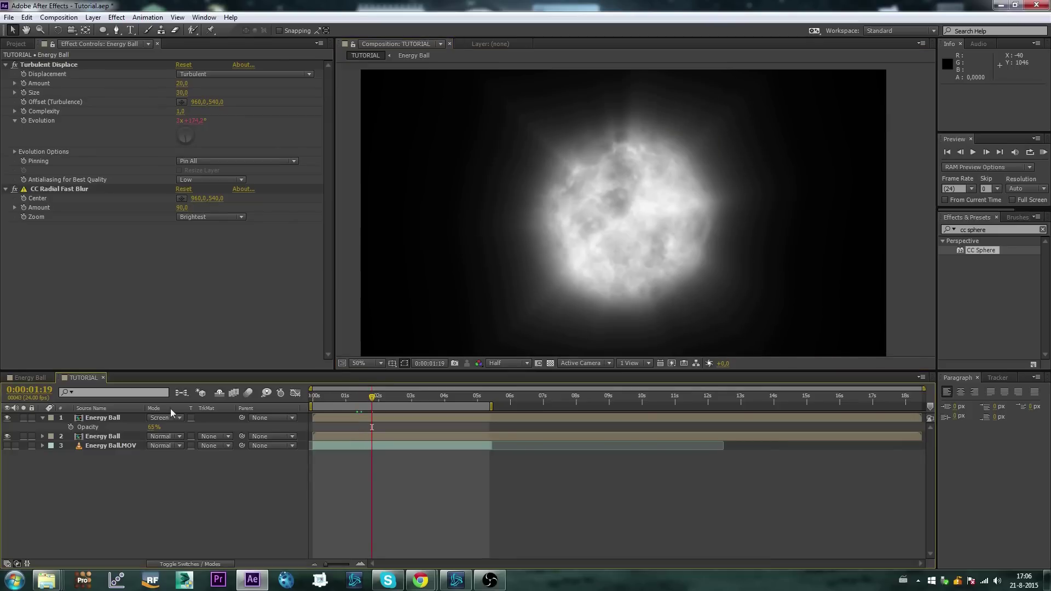
click(44, 418)
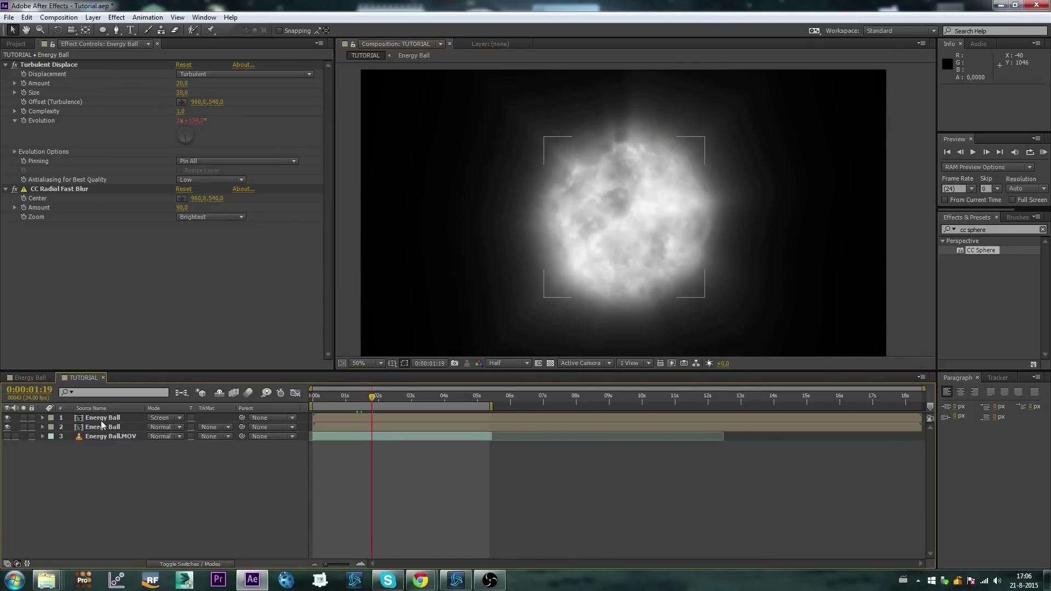
- Open the Energy Ball precomp and inspect the Energy layer on its own
click(102, 469)
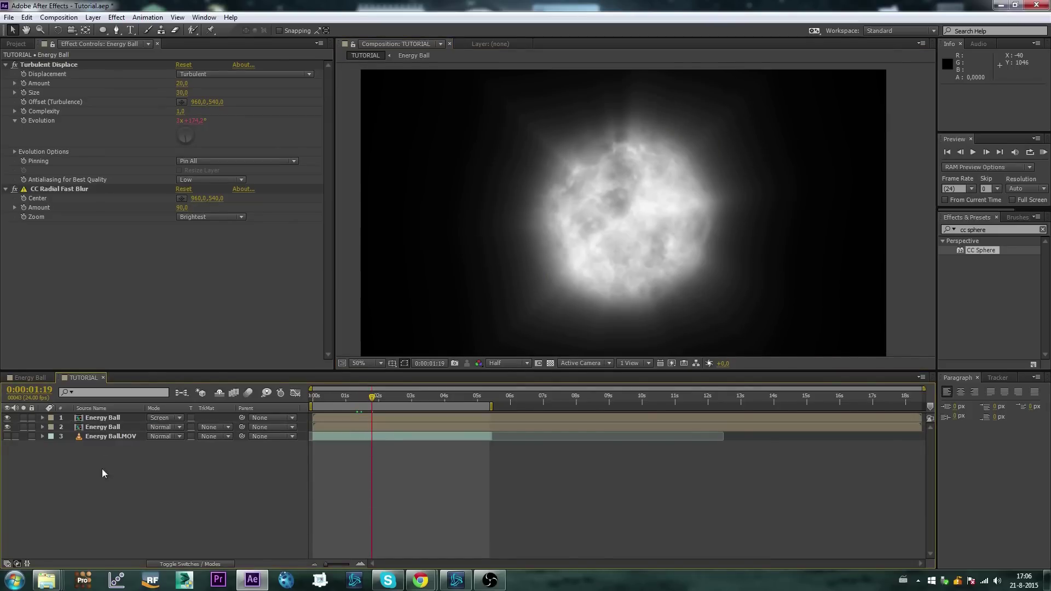
double_click(104, 429)
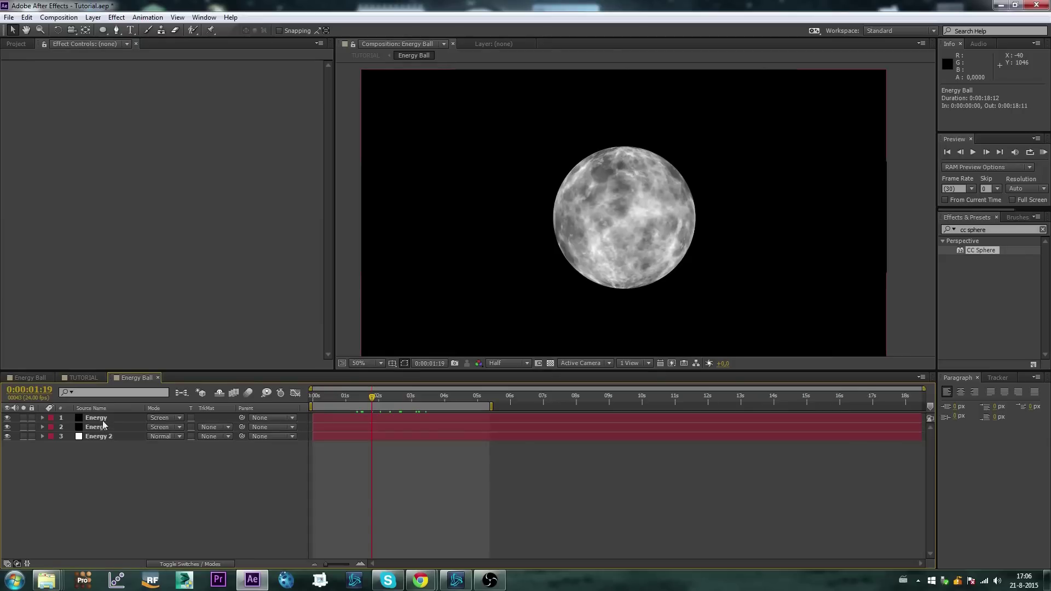
click(99, 419)
click(24, 417)
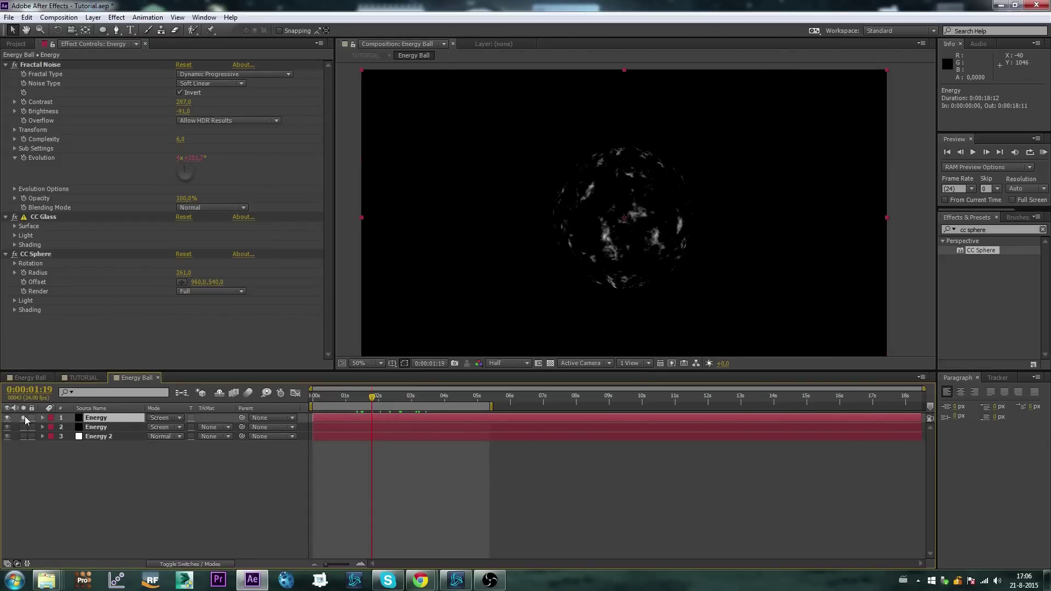
click(24, 418)
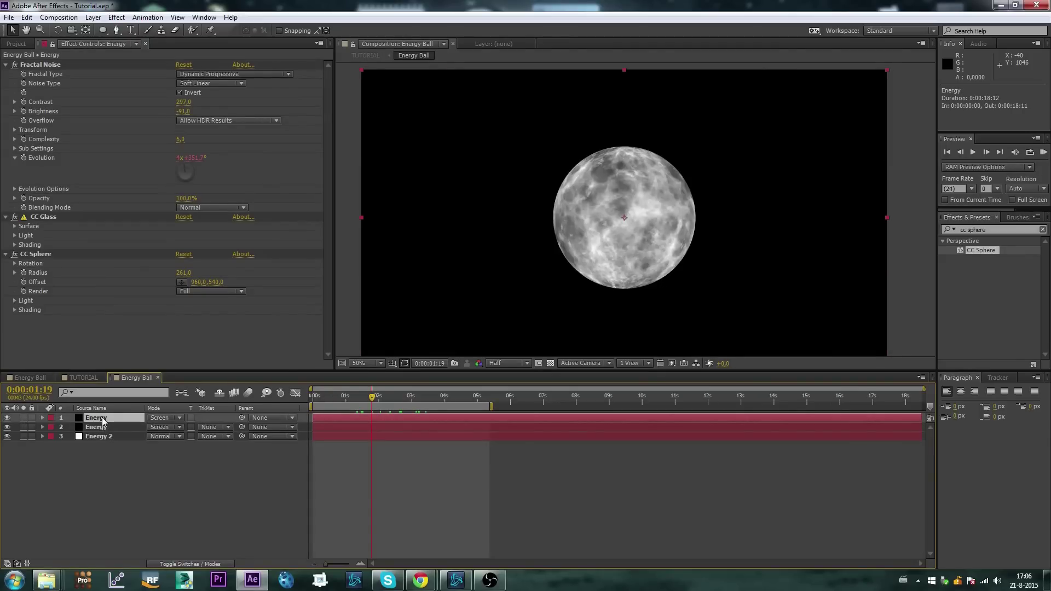
- Paste the Energy layer into TUTORIAL below the top Energy Ball and hide that glow layer
key(ctrl+c)
click(83, 378)
key(ctrl+v)
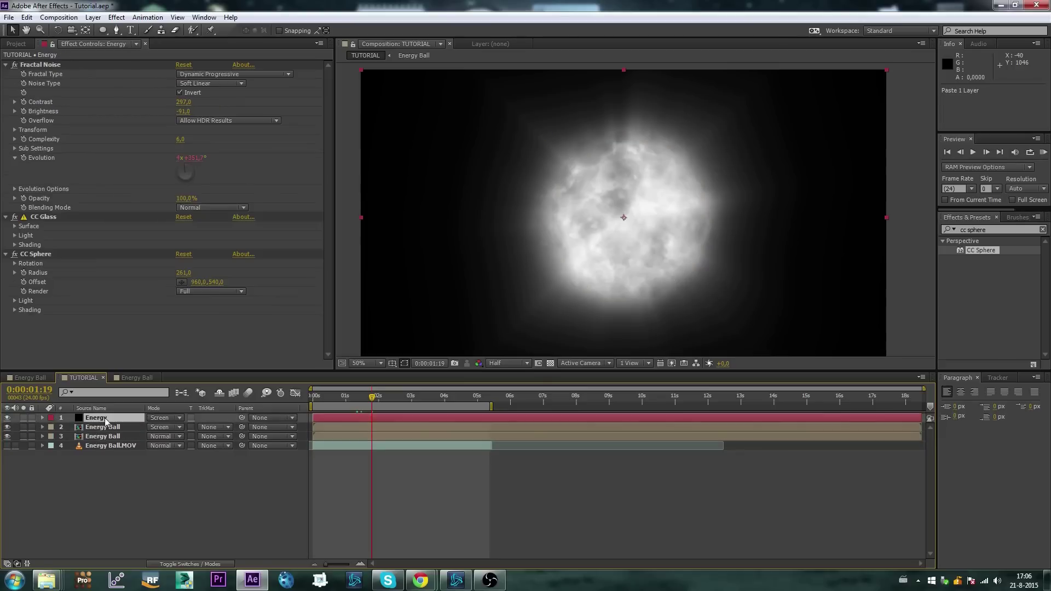
drag(106, 419, 106, 429)
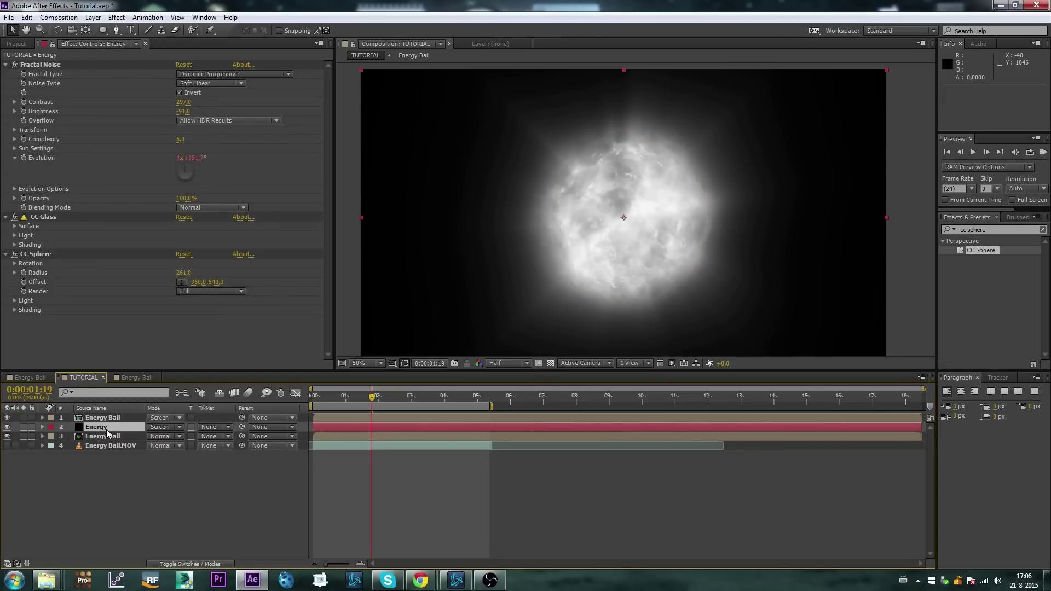
click(7, 419)
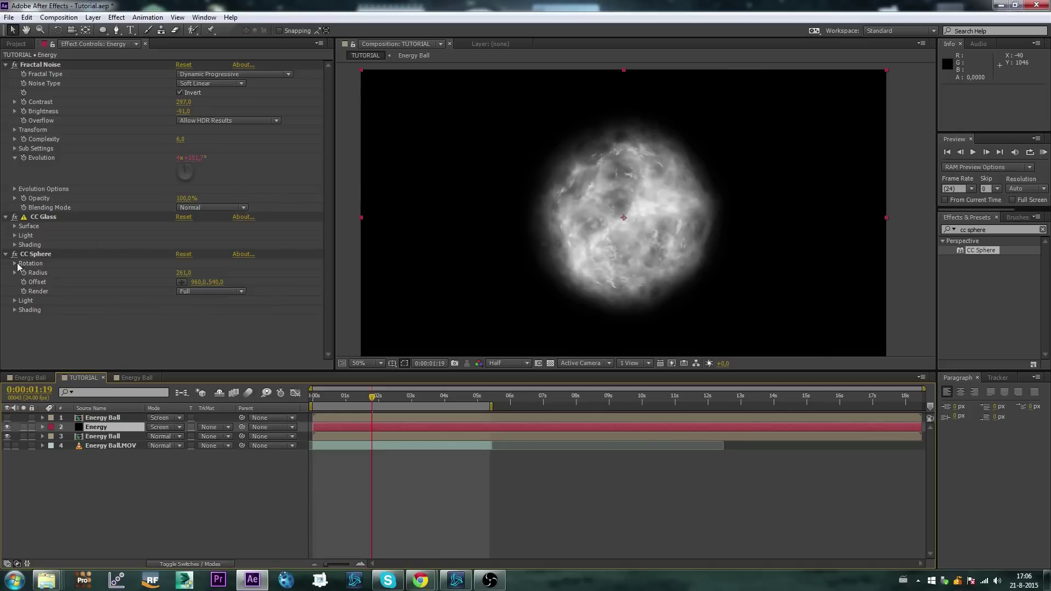
- Enlarge the CC Sphere radius to 357 and the Fractal Noise scale to 176
click(14, 264)
click(15, 263)
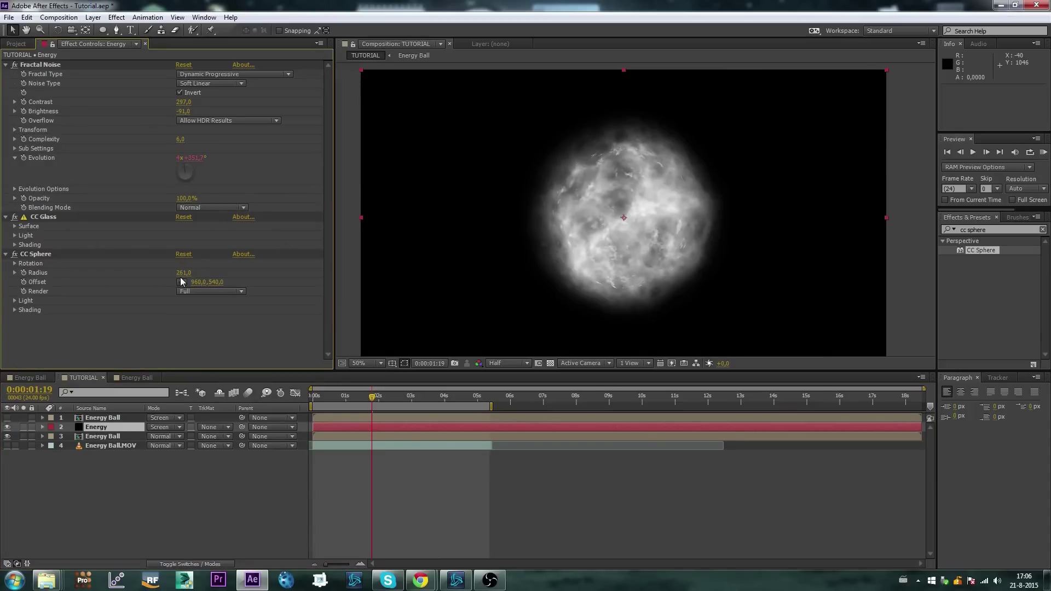
drag(182, 273, 229, 265)
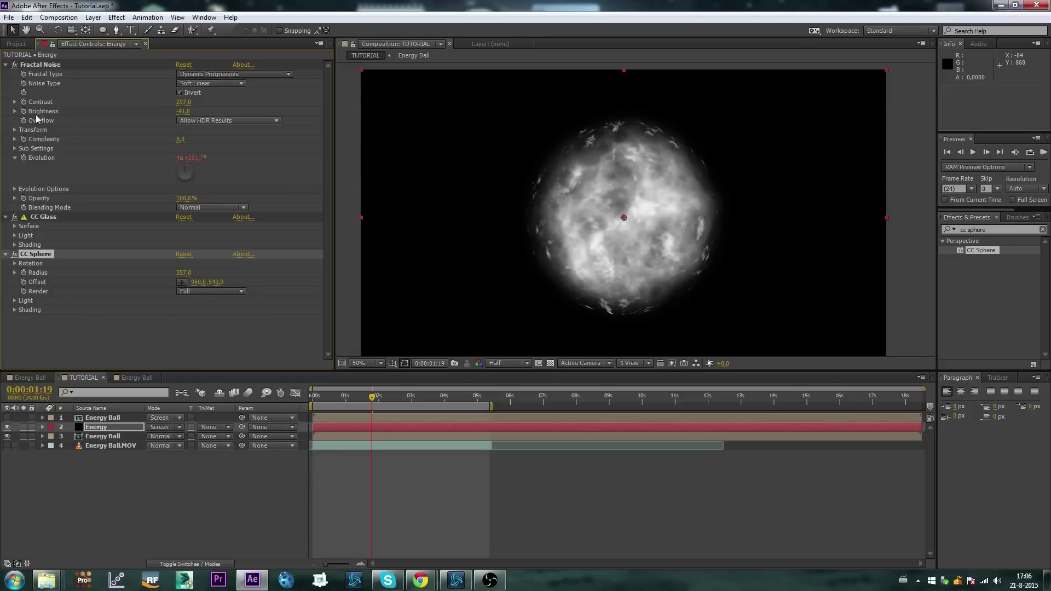
click(15, 131)
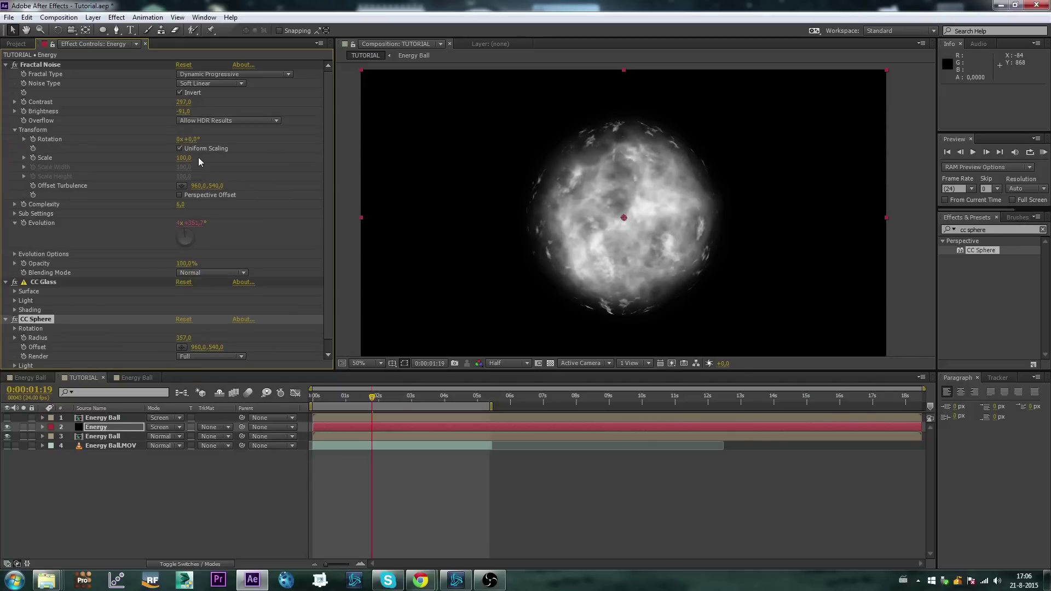
drag(183, 158, 357, 168)
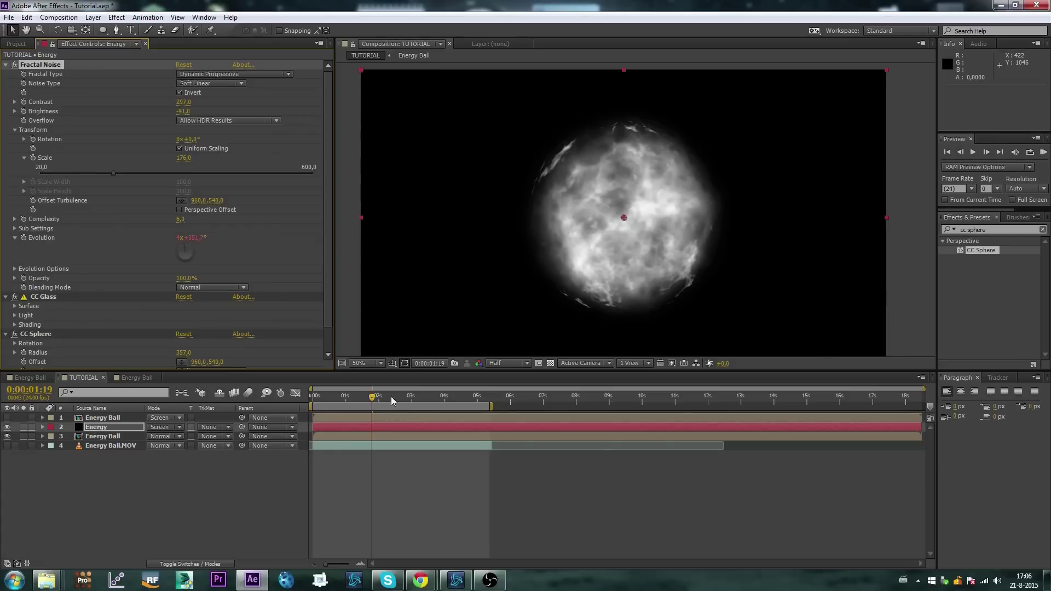
- Preview the noise animation and set Fractal Noise contrast 102, brightness -50
drag(373, 402, 381, 400)
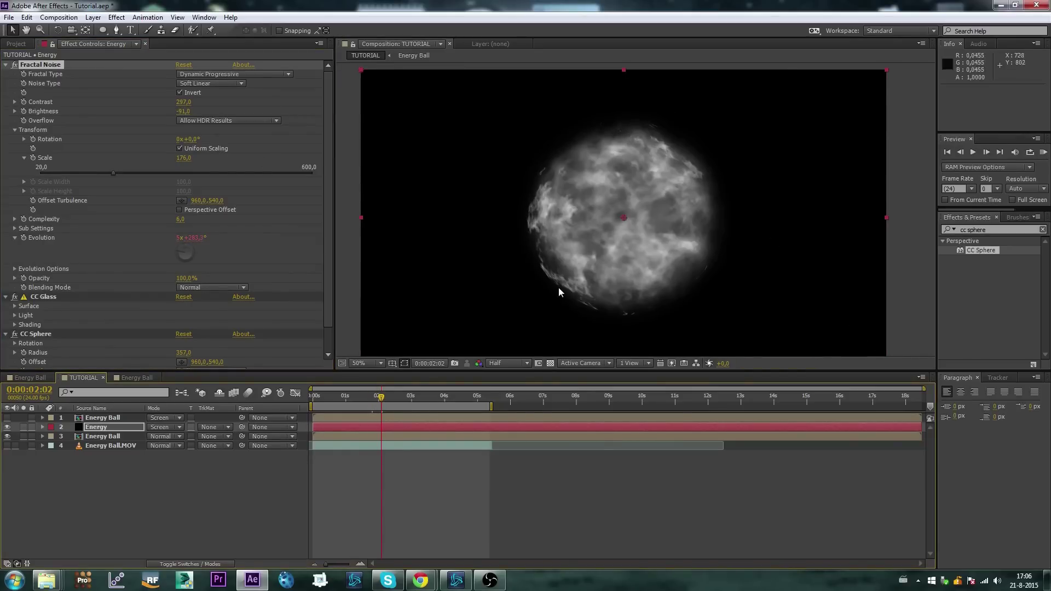
click(375, 402)
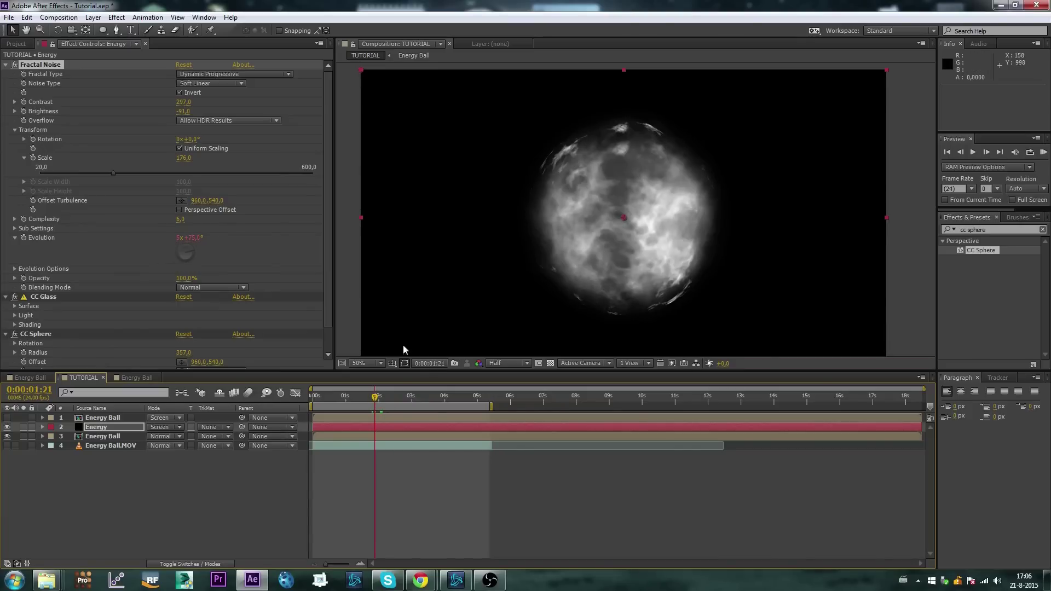
drag(378, 398, 400, 396)
drag(184, 111, 90, 113)
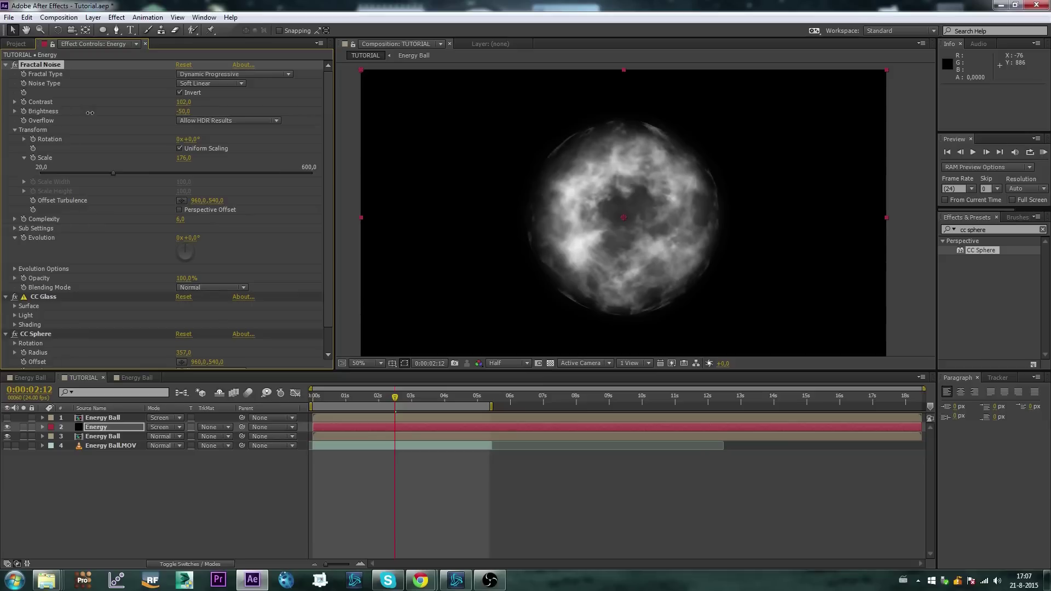
click(95, 429)
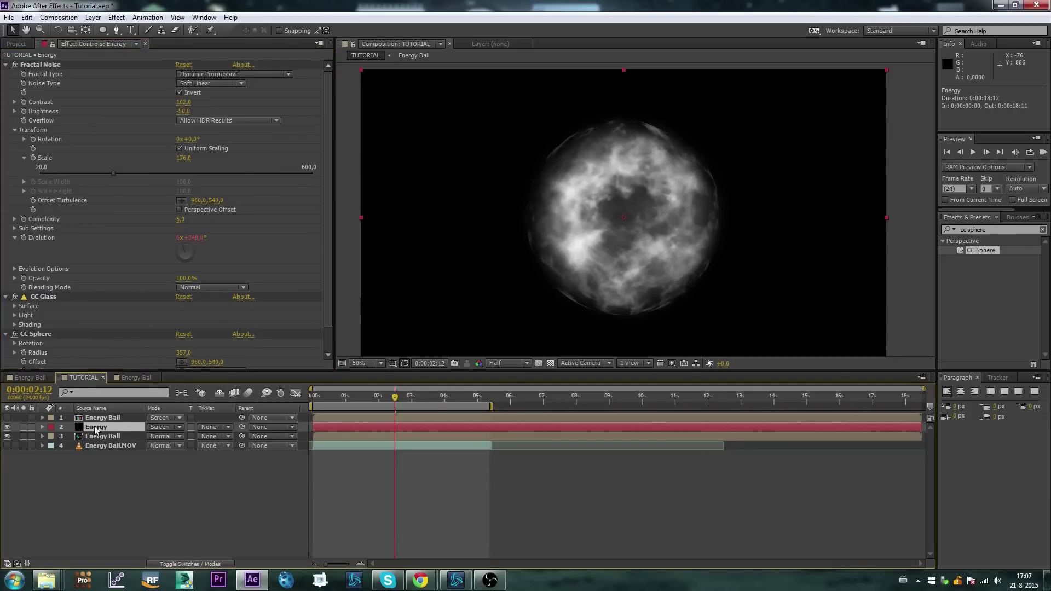
- Duplicate the Energy layer, enlarge the copy's sphere radius to 387 and rotate it on Z
key(ctrl+d)
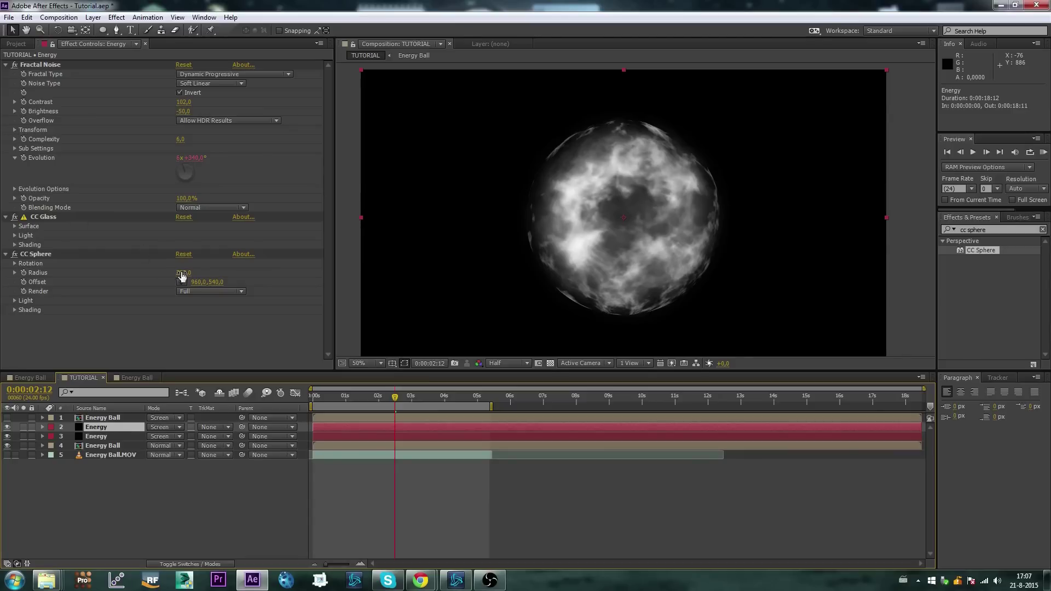
drag(181, 272, 195, 273)
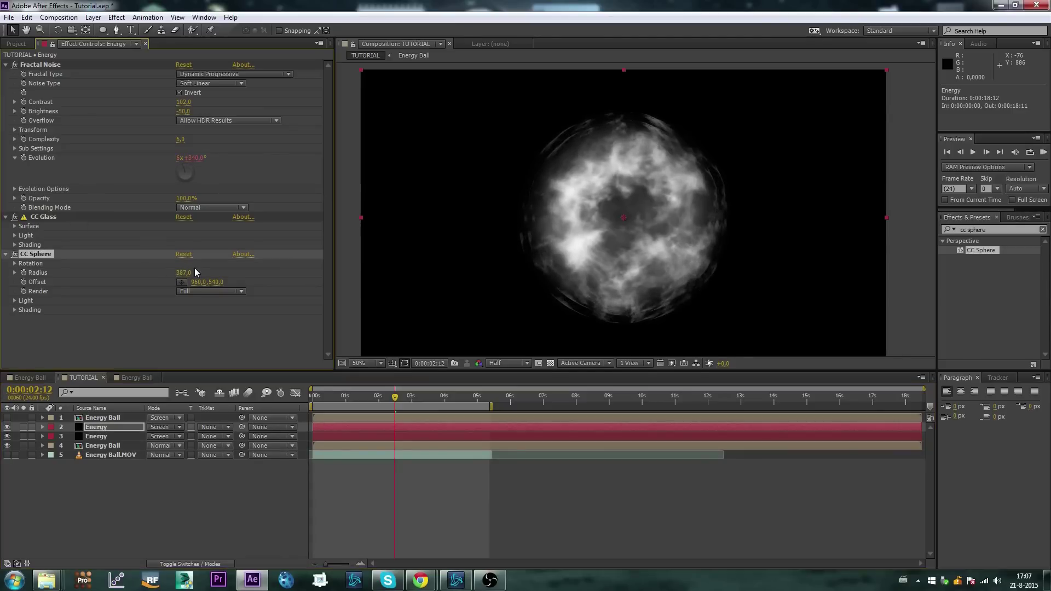
click(15, 263)
drag(189, 304, 208, 300)
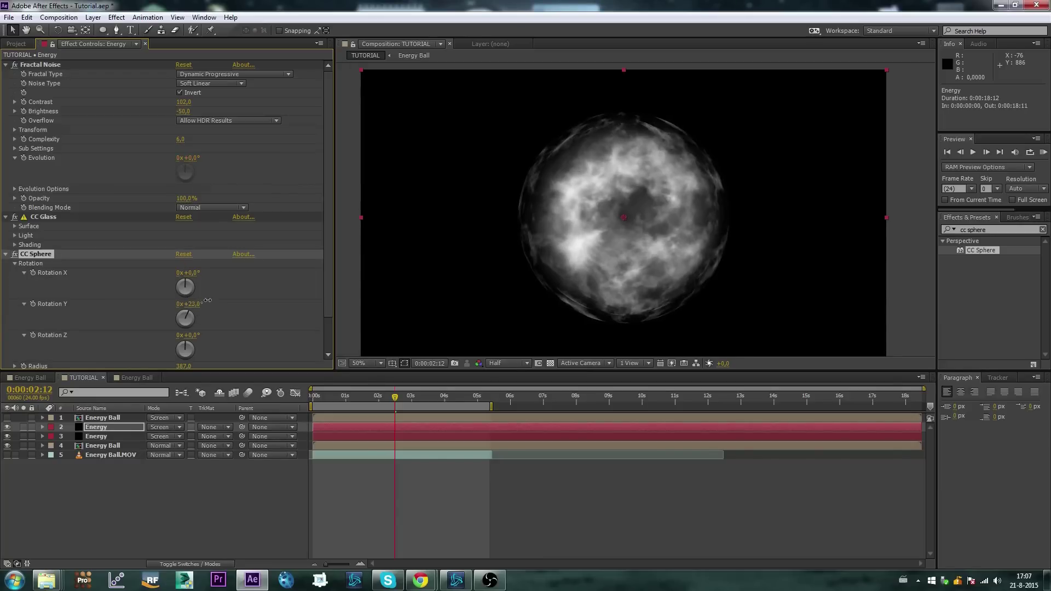
key(ctrl+z)
drag(185, 347, 238, 323)
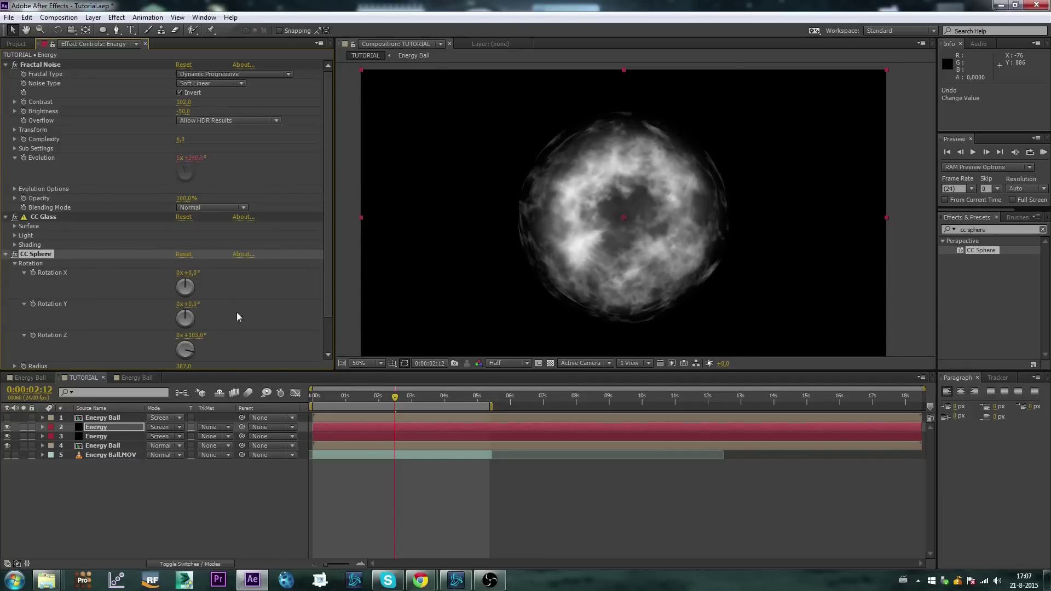
- Raise the copy's noise scale to about 256, darken it, and unhide the top glow layer
click(15, 130)
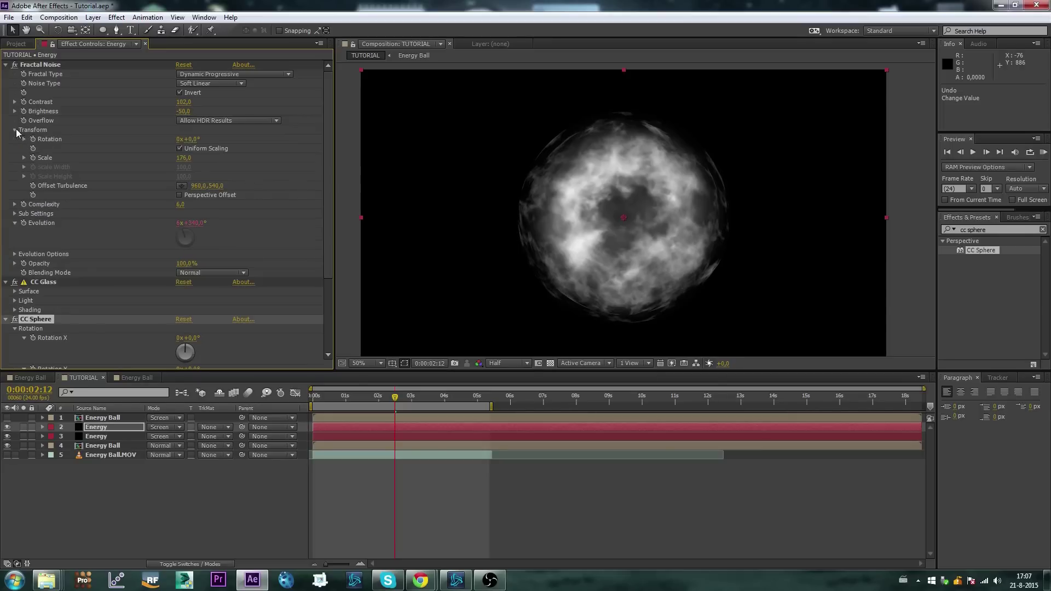
drag(186, 158, 224, 157)
mouse_move(185, 116)
mouse_down()
mouse_move(175, 114)
mouse_move(199, 104)
mouse_move(177, 104)
mouse_move(180, 113)
mouse_up()
click(86, 463)
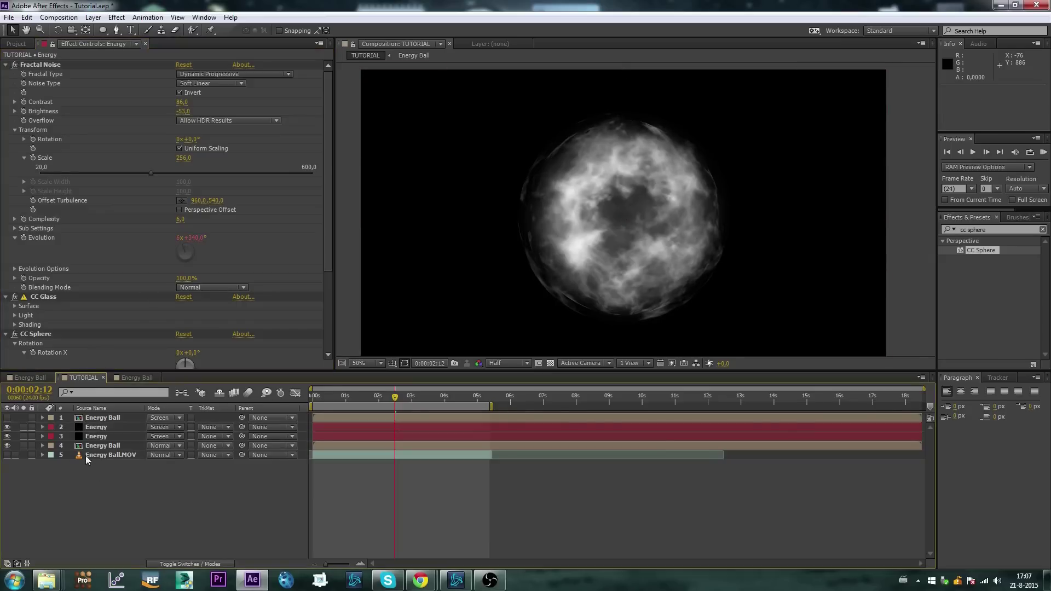
click(8, 419)
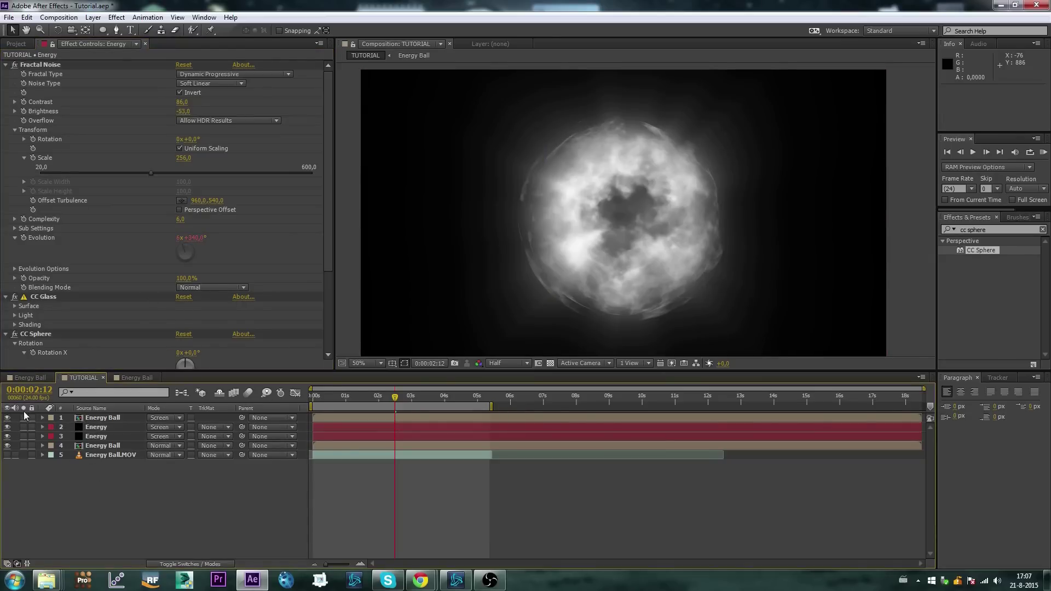
- Pre-compose layers 1–4 into a single layer named Energy Ball above the hand footage
click(100, 446)
shift+click(103, 419)
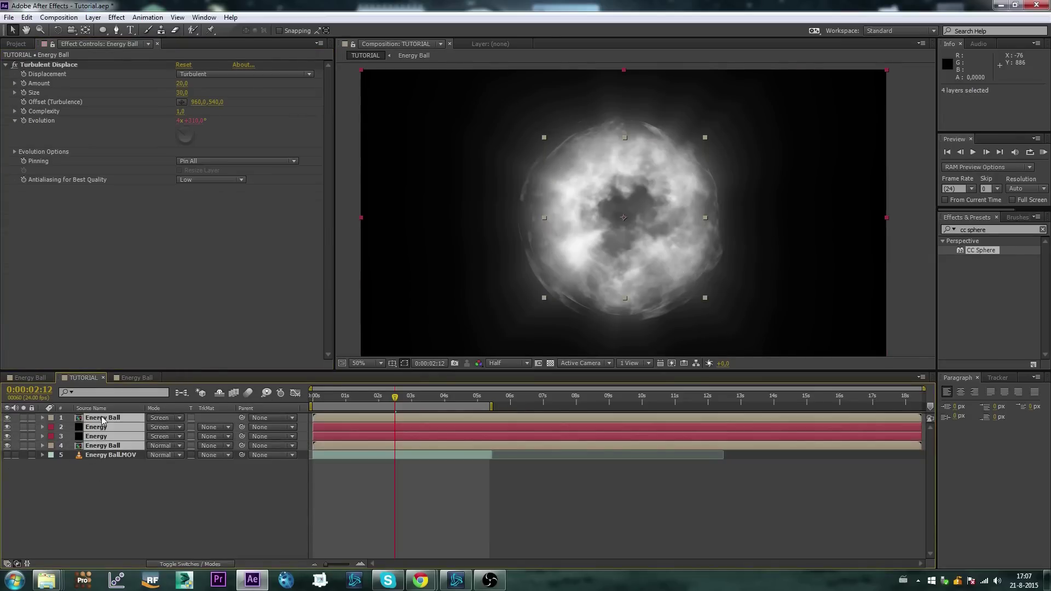
click(94, 17)
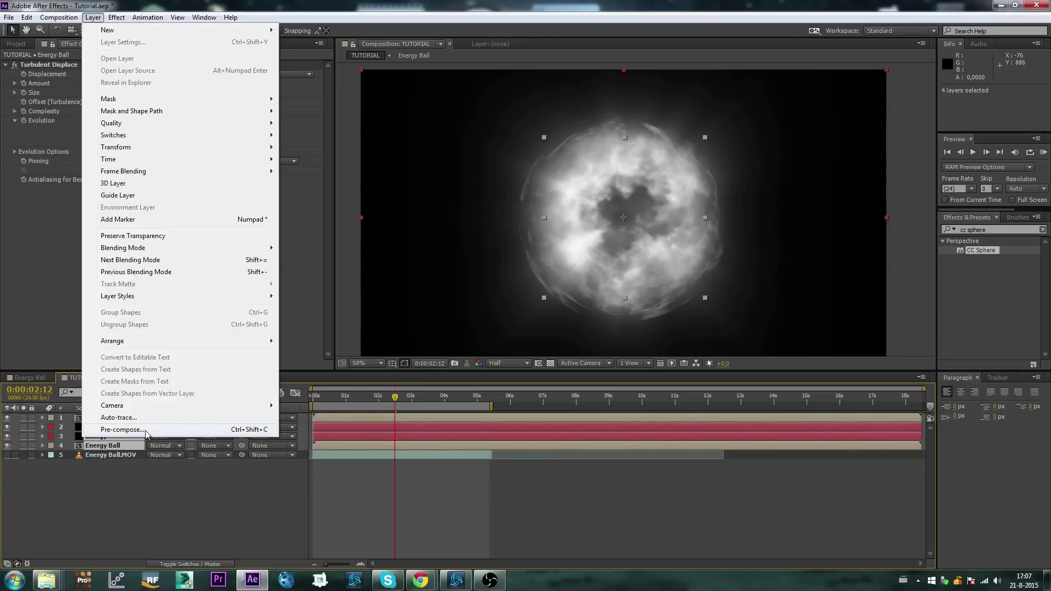
click(157, 436)
text(Energy Ball)
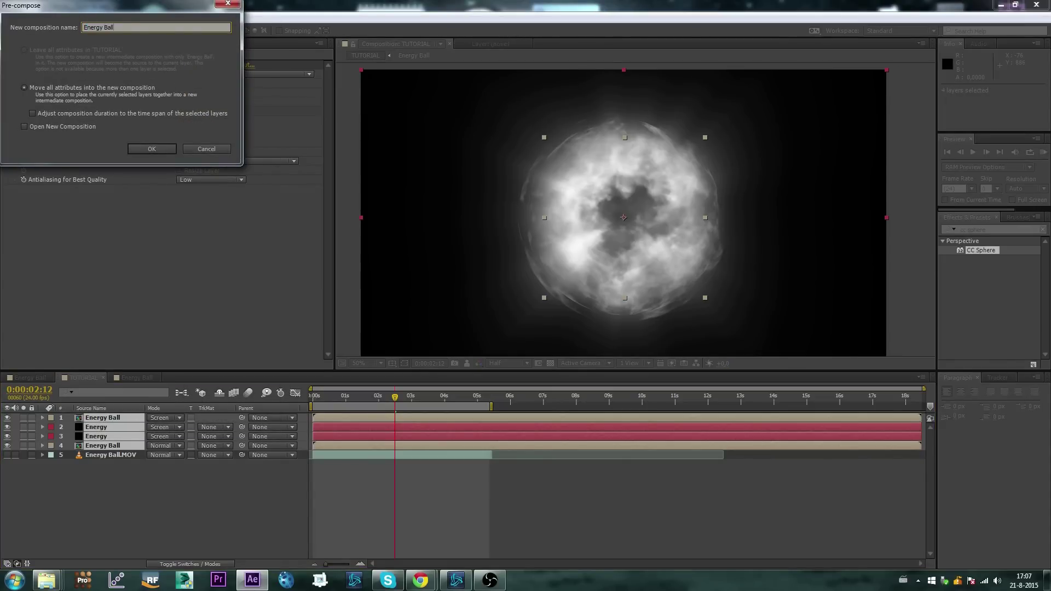
key(Return)
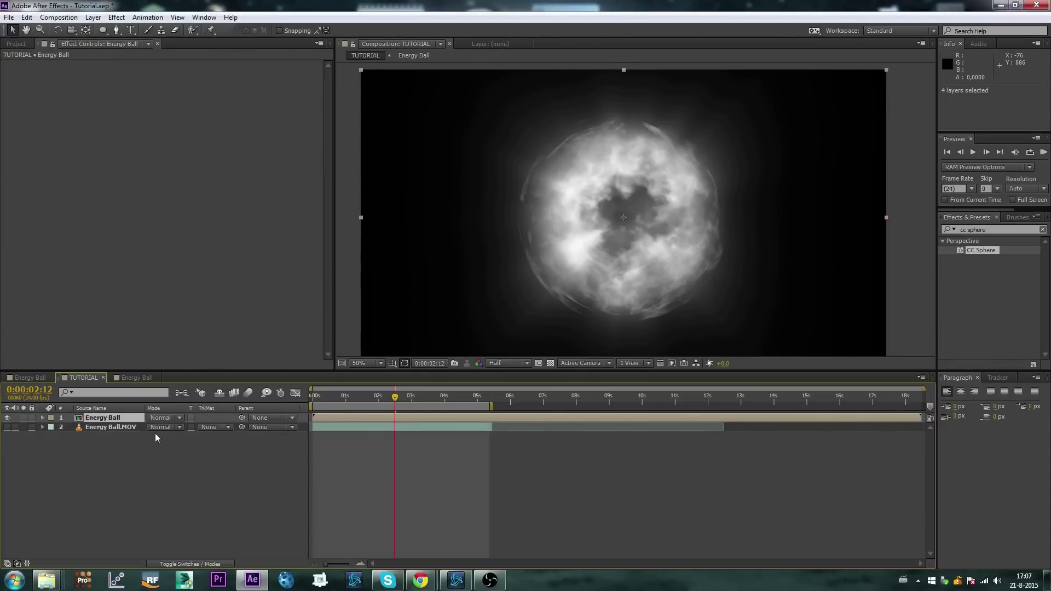
click(128, 455)
key(Page_Up)
key(Page_Up)
key(Page_Up)
key(Page_Up)
key(Page_Up)
key(Page_Up)
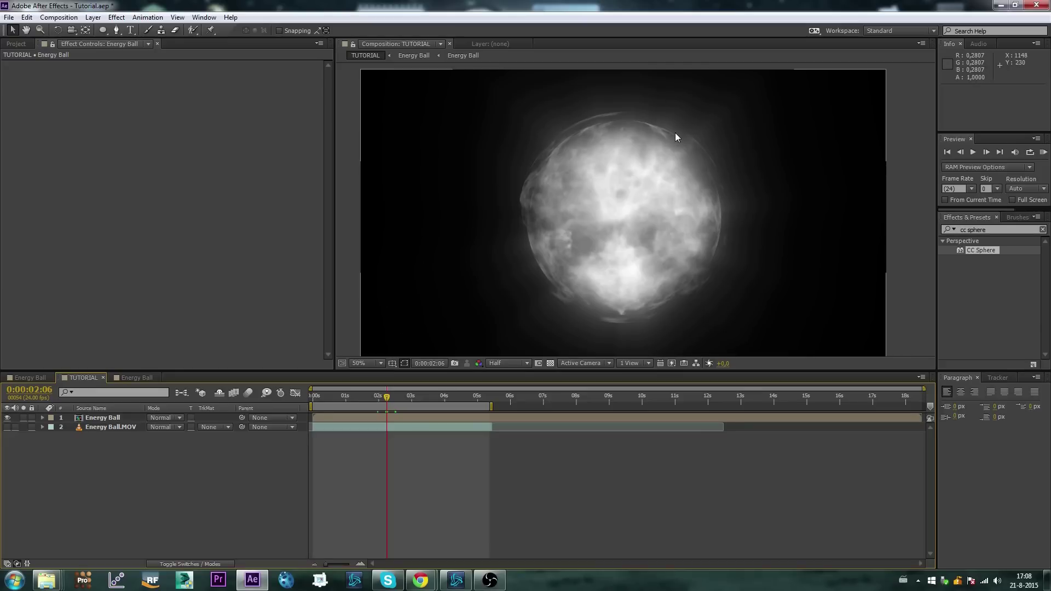
- Set Energy Ball to Screen, show the hand footage, and scale it to 146% over the palm
click(172, 419)
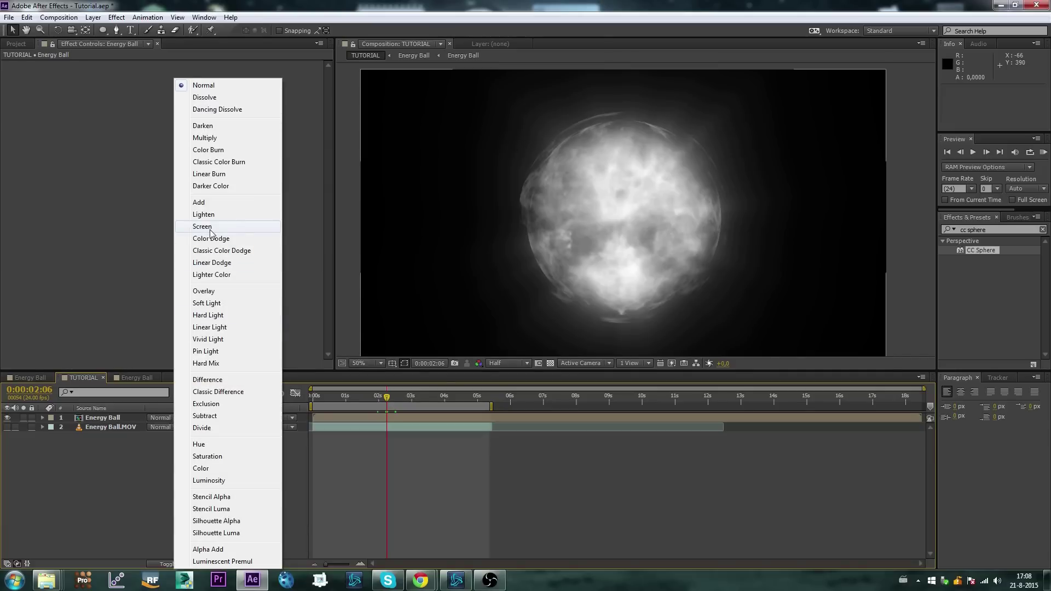
click(202, 227)
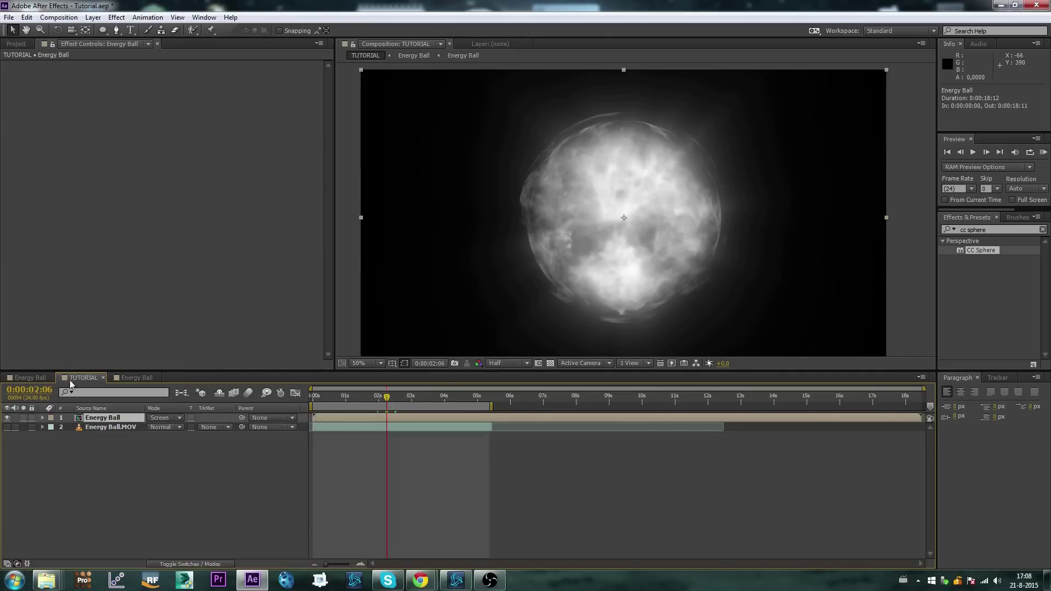
click(8, 427)
scroll(625, 212, down, 2)
drag(613, 246, 665, 231)
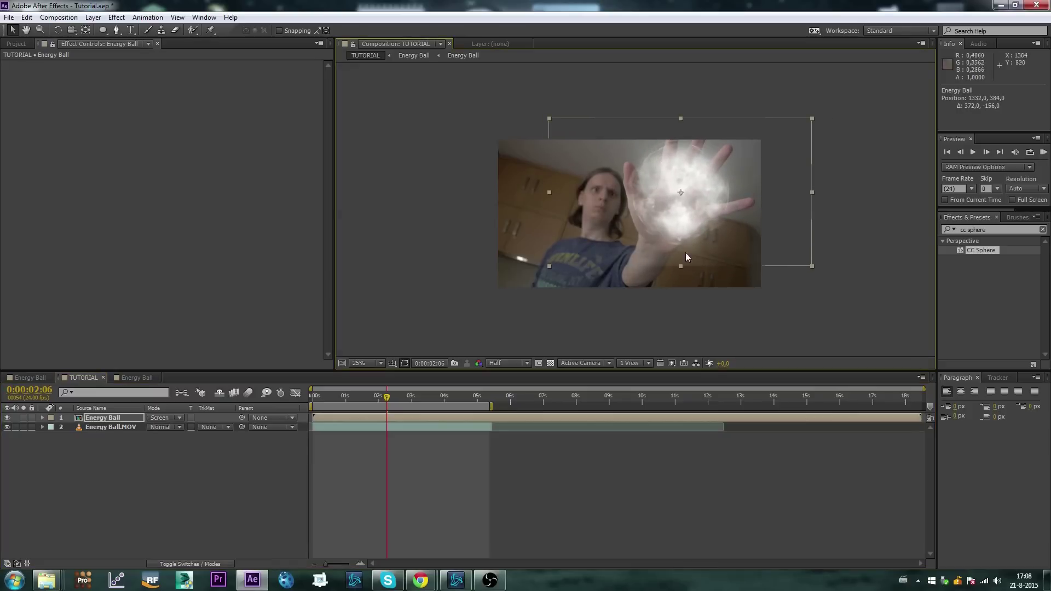
scroll(686, 267, up, 2)
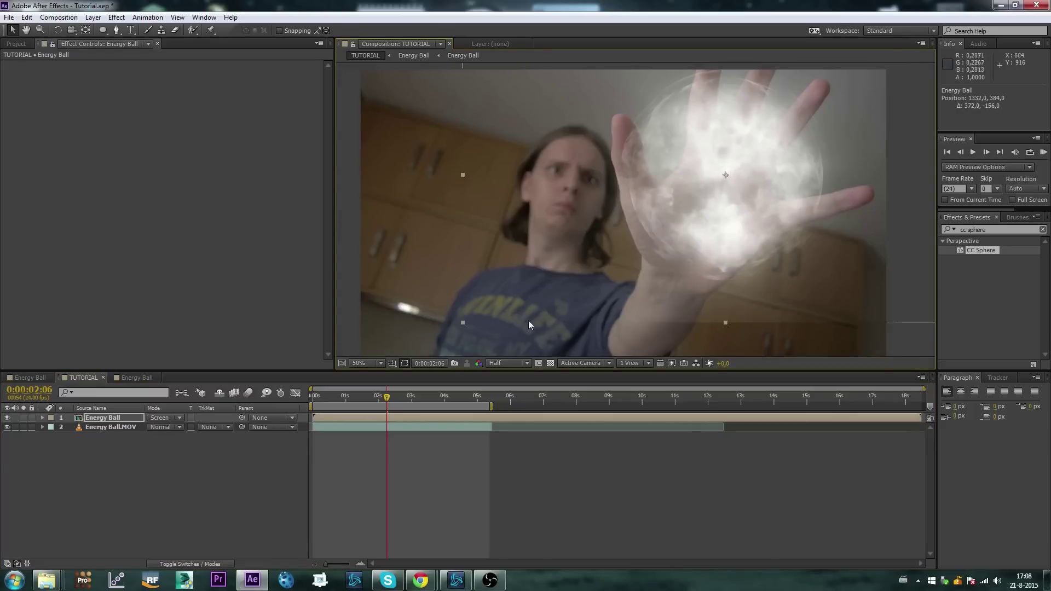
drag(464, 323, 346, 393)
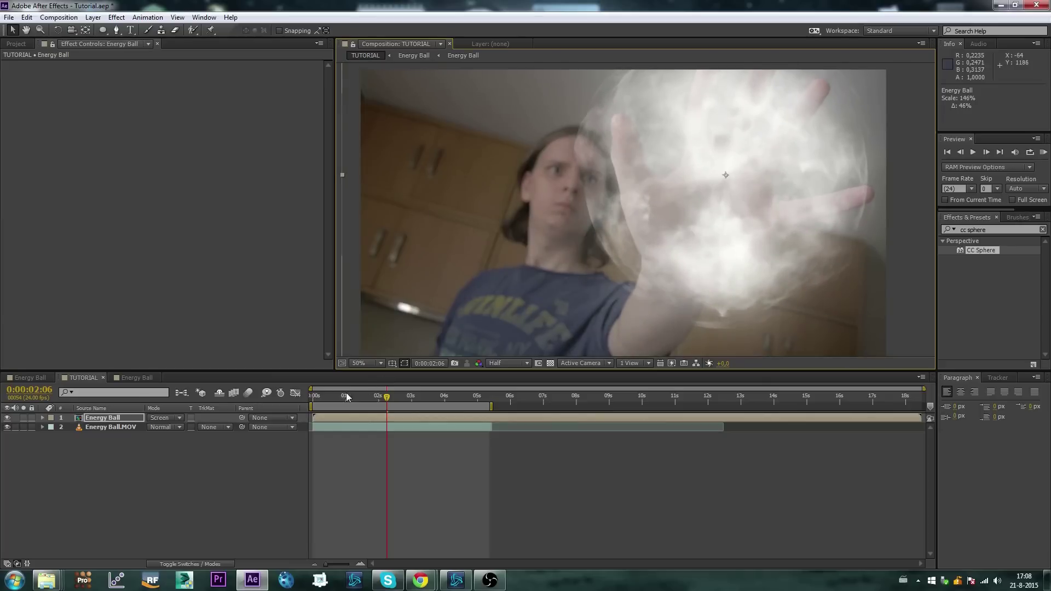
drag(653, 243, 655, 254)
scroll(674, 235, down, 2)
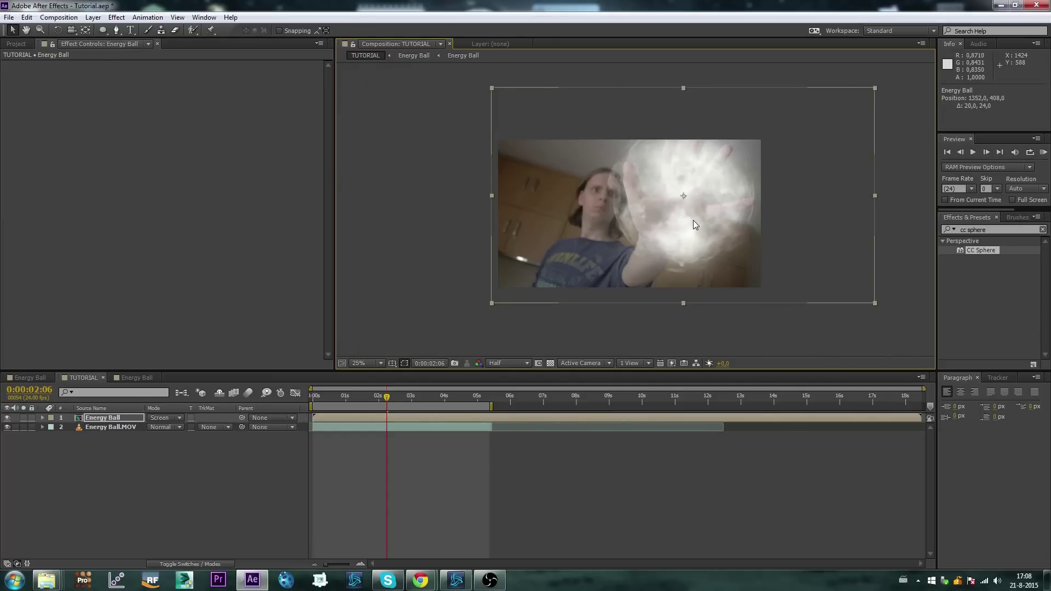
drag(694, 221, 699, 217)
scroll(699, 218, up, 1)
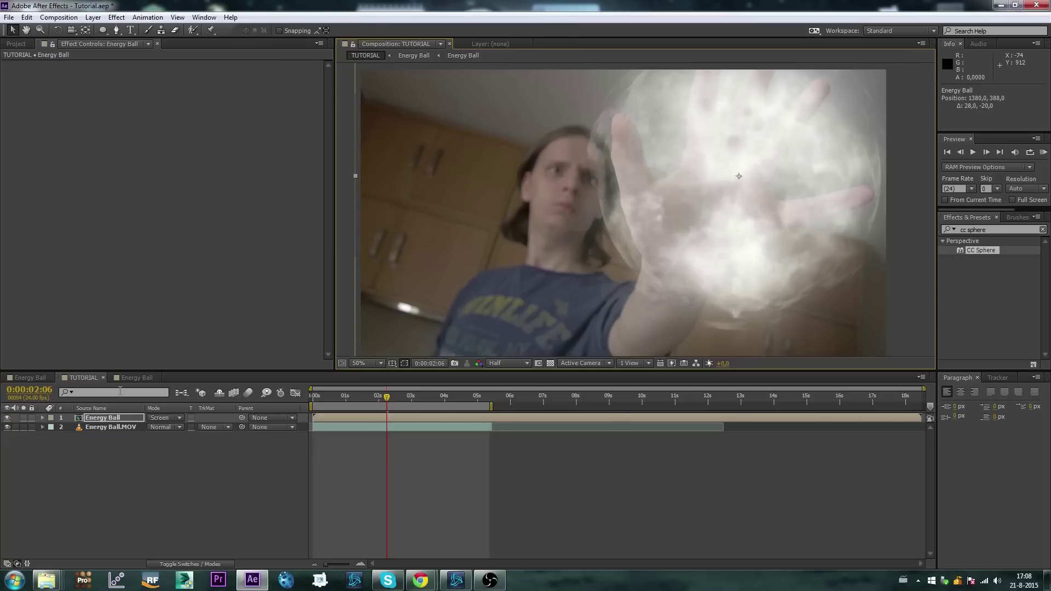
- Inside the Energy Ball precomp, shrink all four layers by 18% and lower the radial blur amount
click(134, 378)
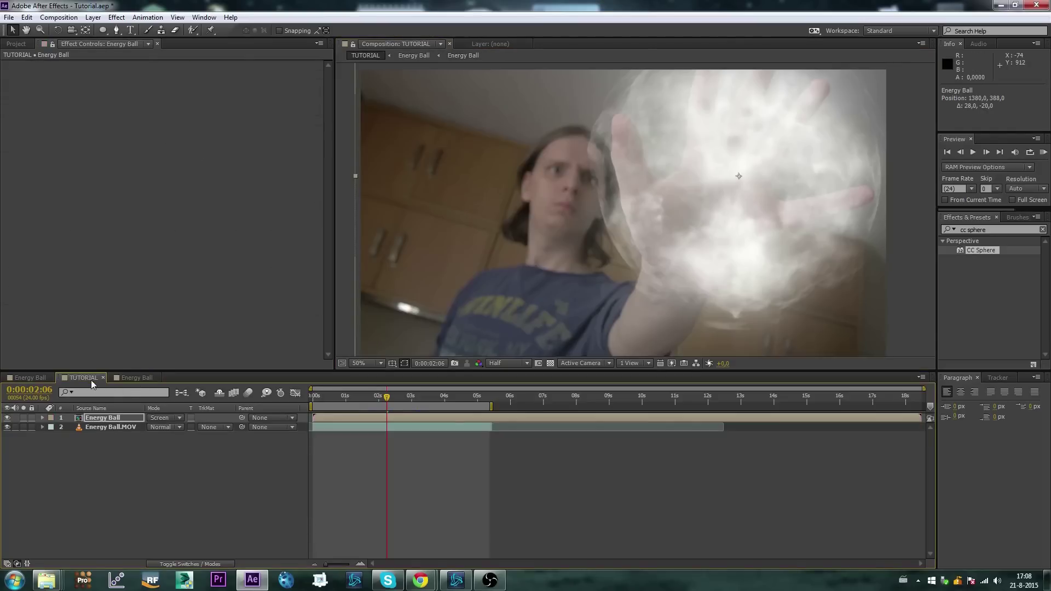
click(114, 417)
double_click(114, 417)
click(114, 417)
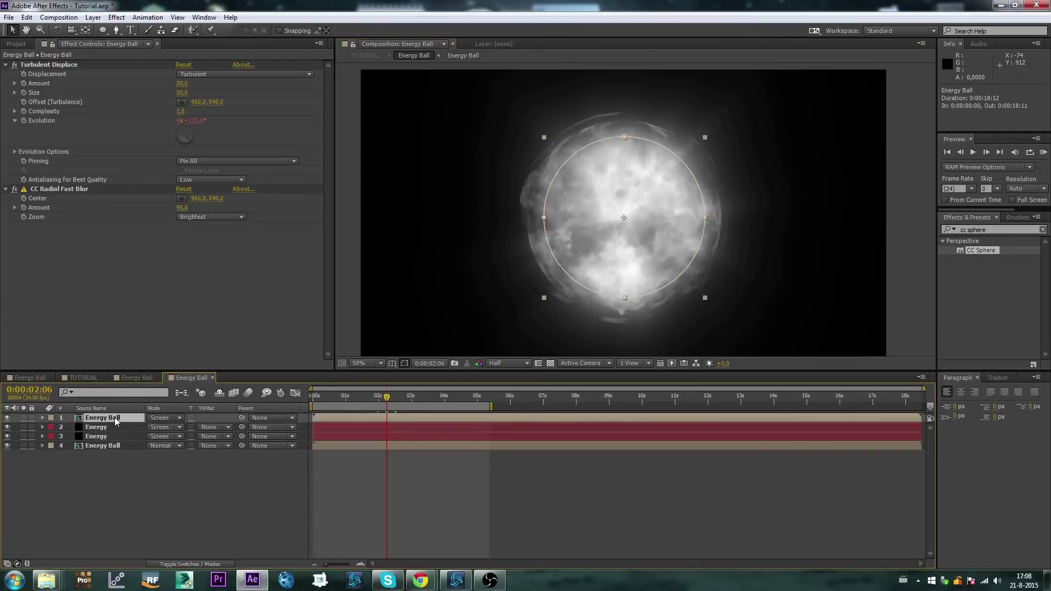
key(ctrl+a)
key(s)
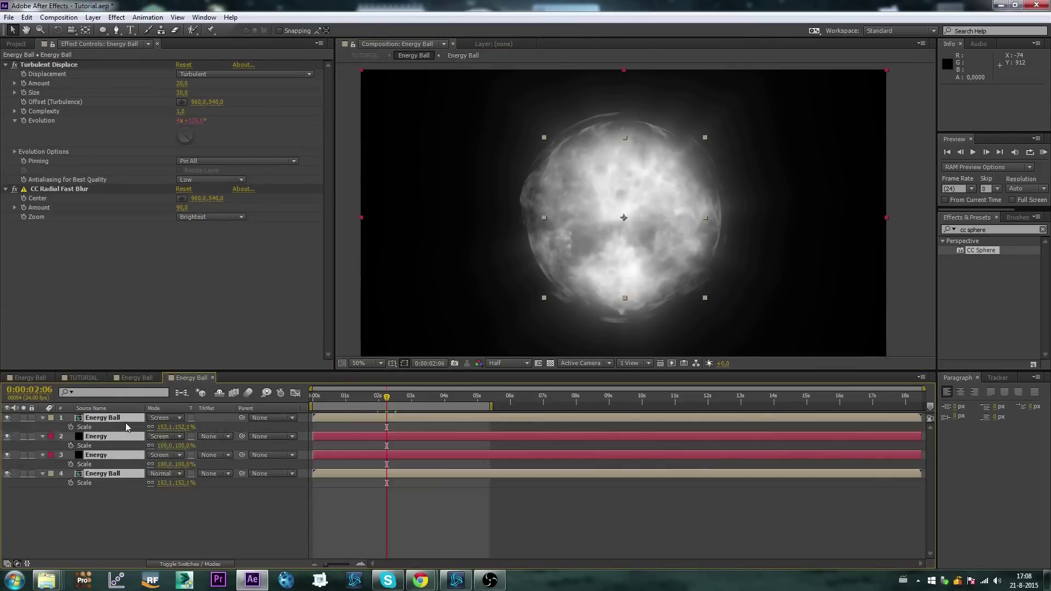
drag(163, 428, 145, 428)
key(F2)
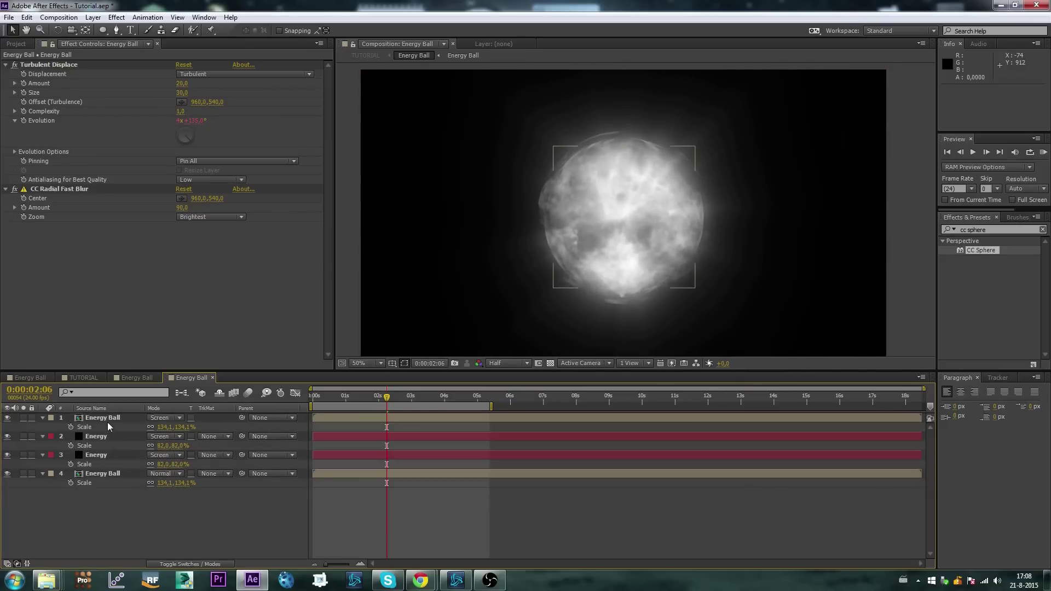
click(110, 419)
drag(182, 208, 176, 210)
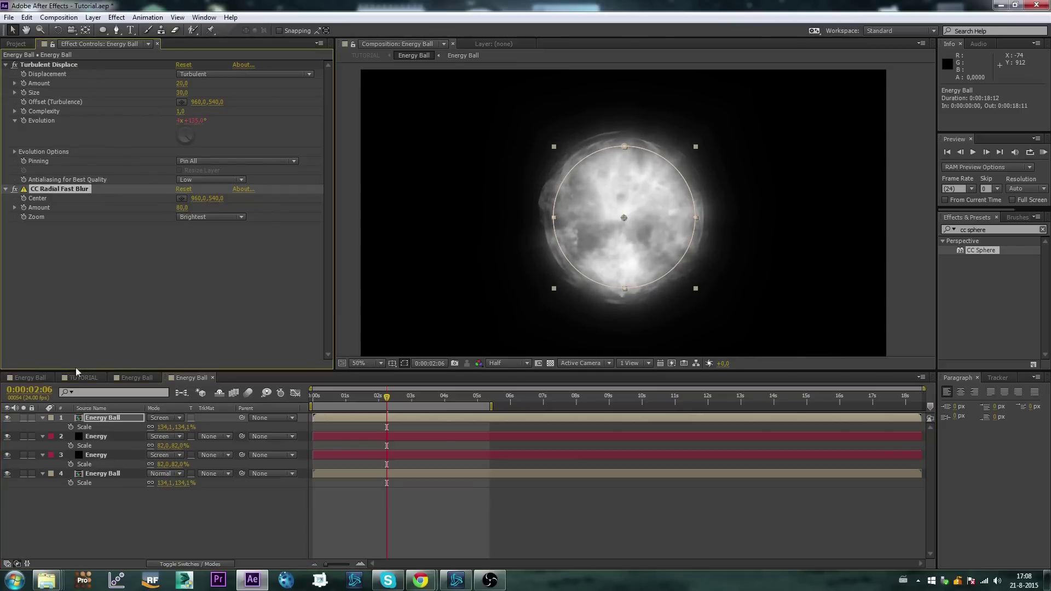
- Back in TUTORIAL, scale the Energy Ball down and shift it slightly left
click(82, 379)
scroll(620, 215, down, 1)
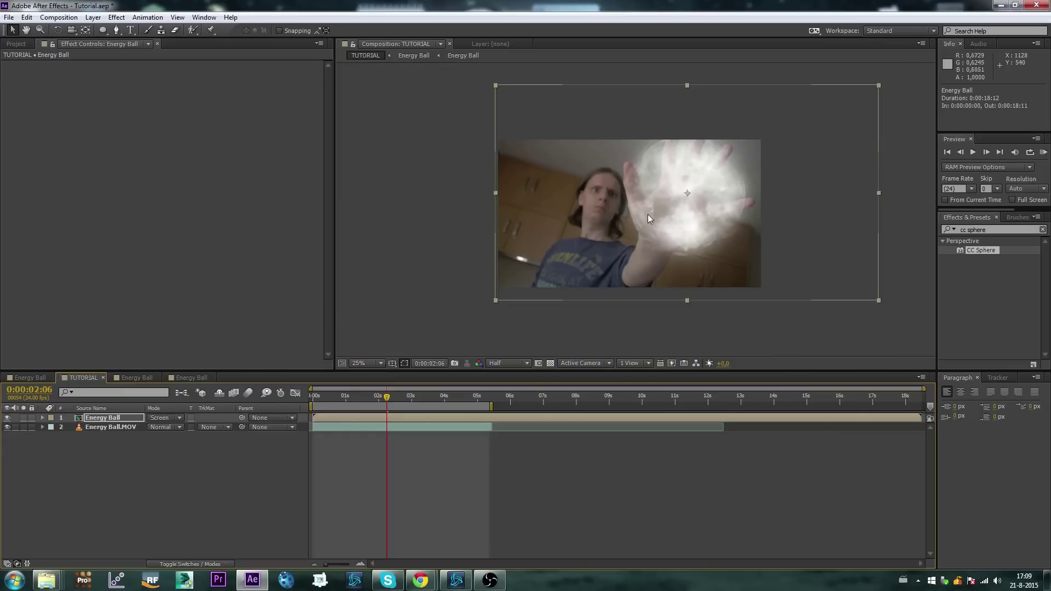
mouse_move(496, 301)
mouse_down()
mouse_move(533, 287)
mouse_move(505, 296)
mouse_up()
drag(614, 247, 613, 248)
scroll(613, 248, up, 1)
- Apply Video Copilot's VC Color Vibrance effect to the Energy Ball layer
click(129, 464)
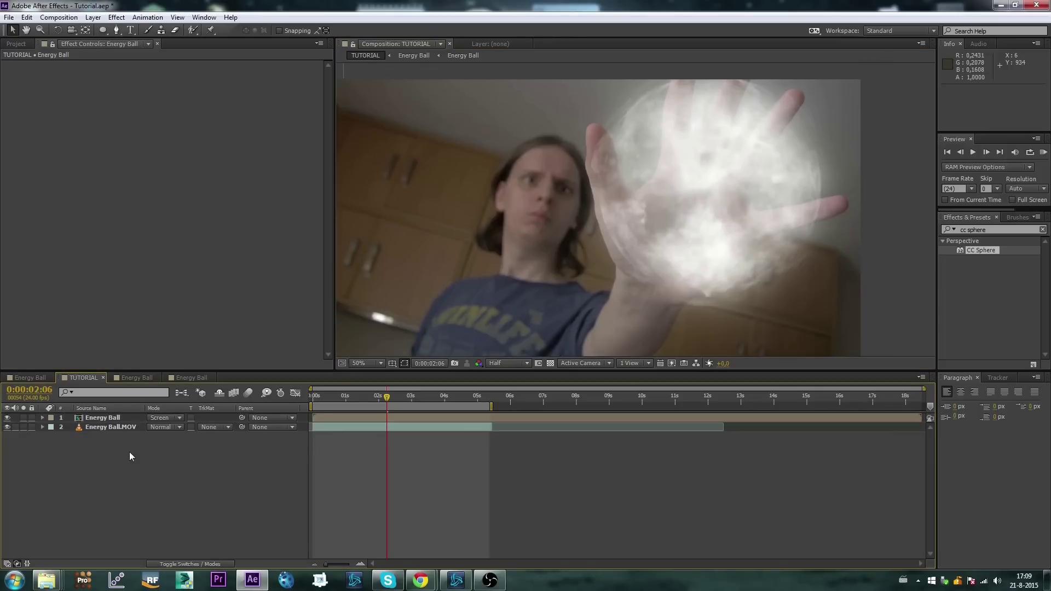
right_click(104, 420)
mouse_move(176, 291)
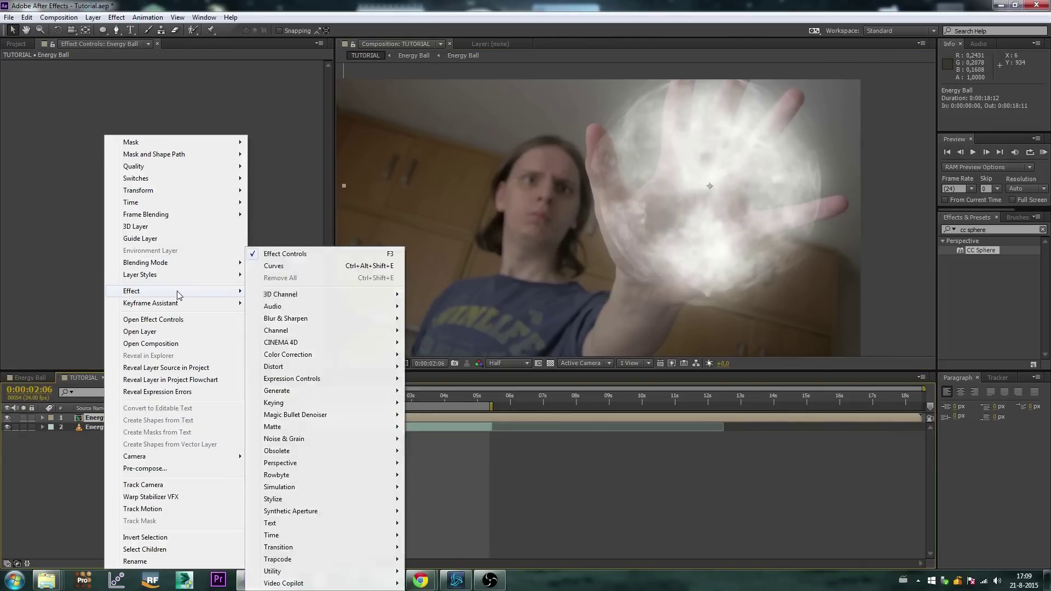
mouse_move(327, 584)
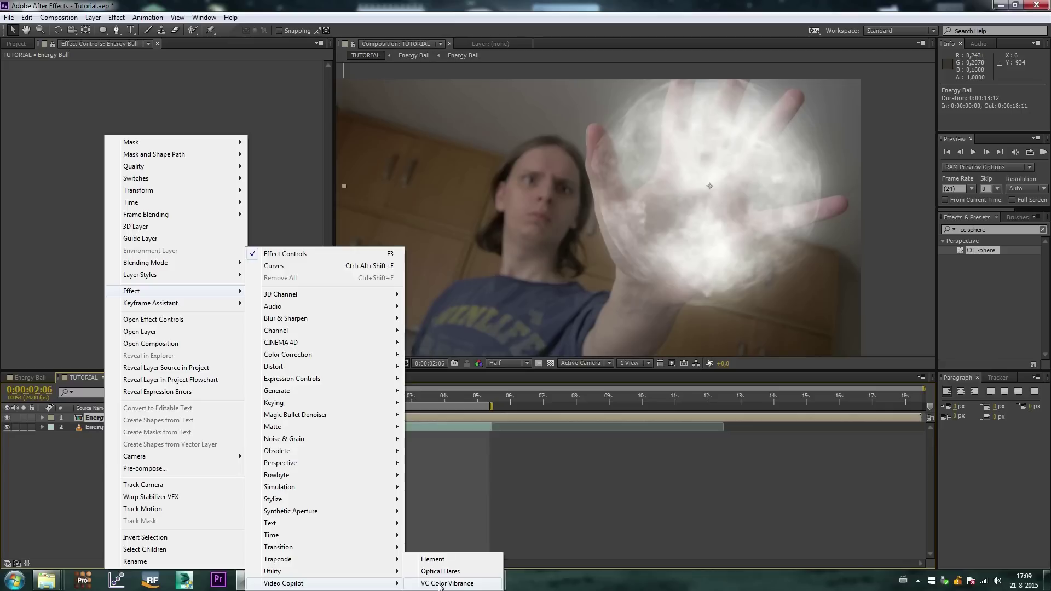
click(440, 584)
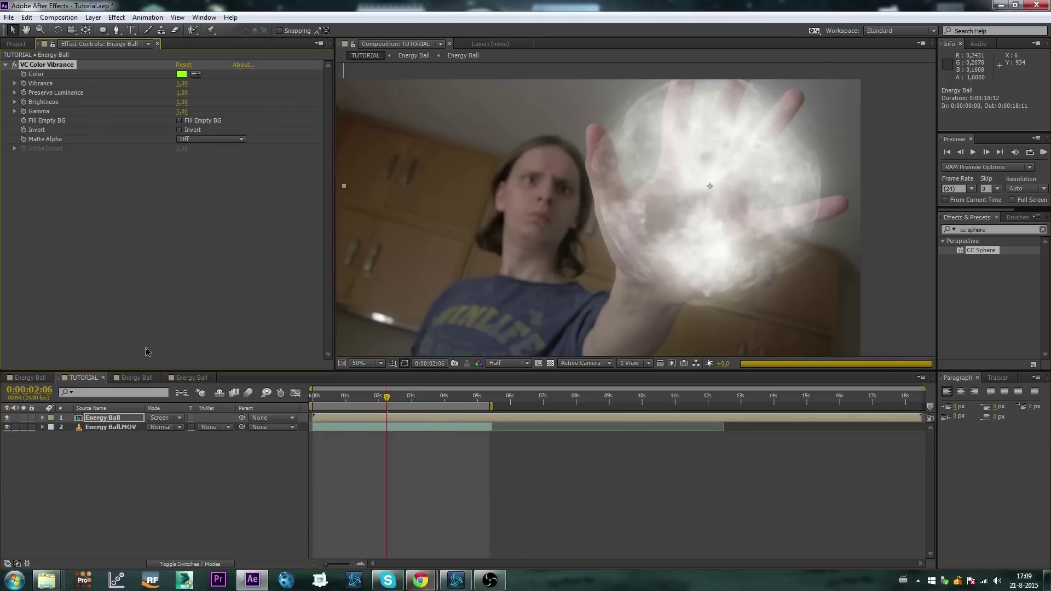
- Turn on Fill Empty BG, undoing a trial brightness change
click(179, 120)
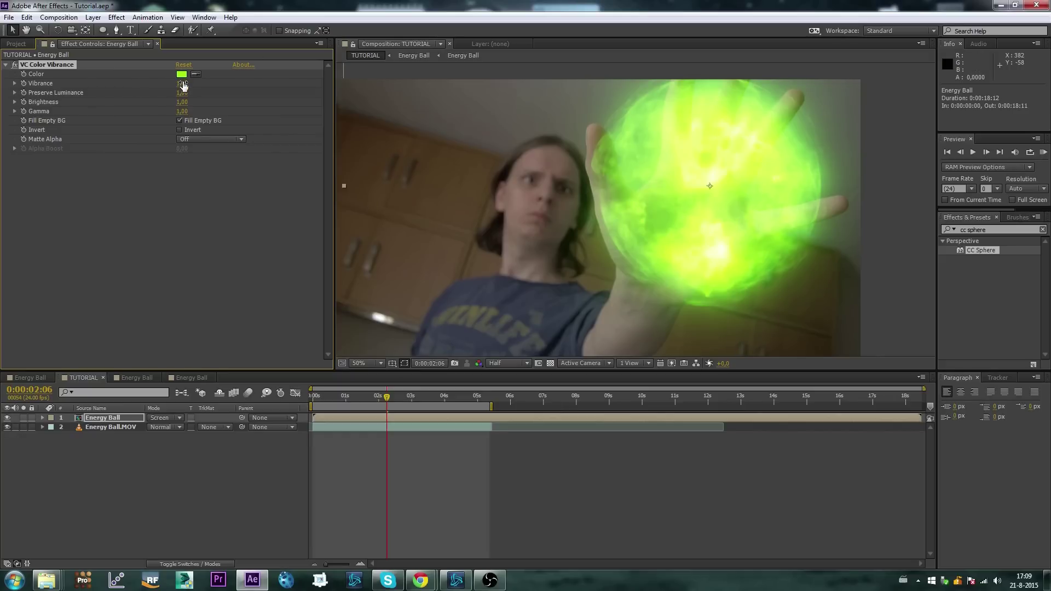
mouse_move(183, 103)
mouse_down()
mouse_move(172, 105)
mouse_move(189, 106)
mouse_up()
key(ctrl+z)
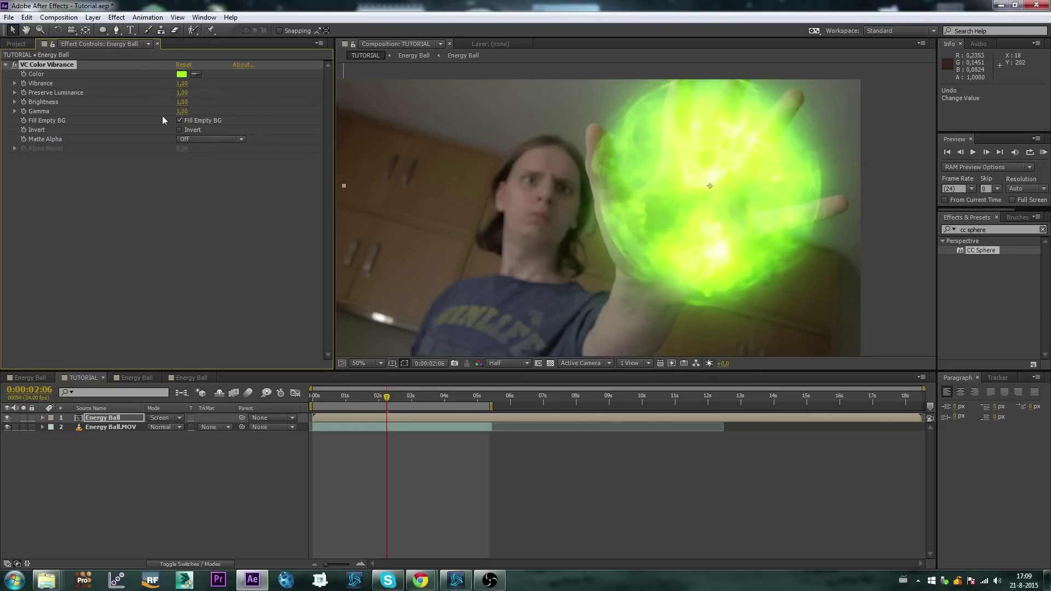
- Tint the ball pale cyan, with Vibrance 0.47 and Brightness 1.12
click(181, 75)
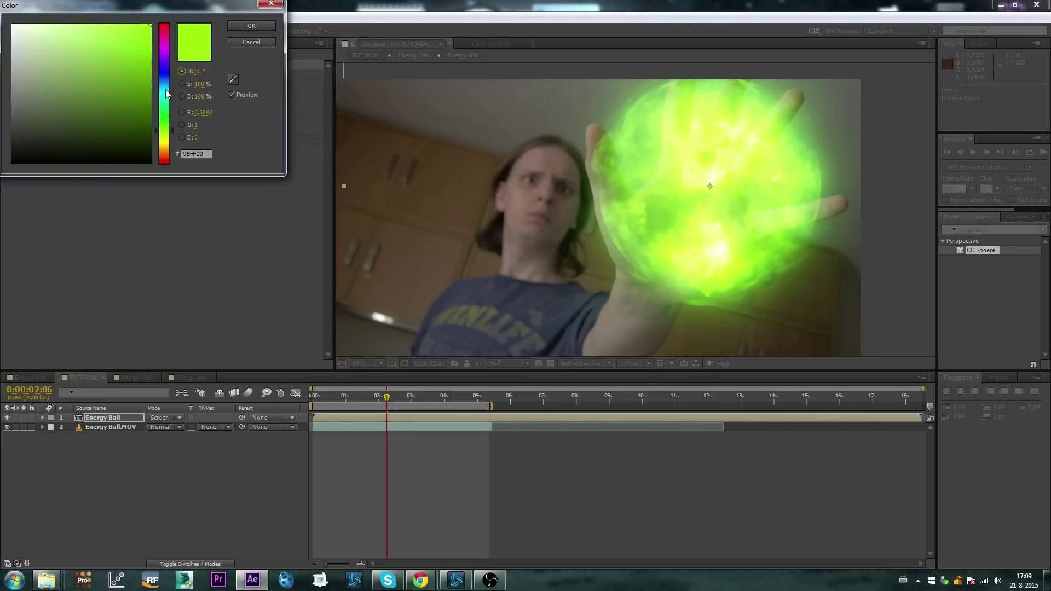
click(167, 89)
mouse_move(116, 45)
mouse_down()
mouse_move(101, 24)
mouse_move(123, 21)
mouse_up()
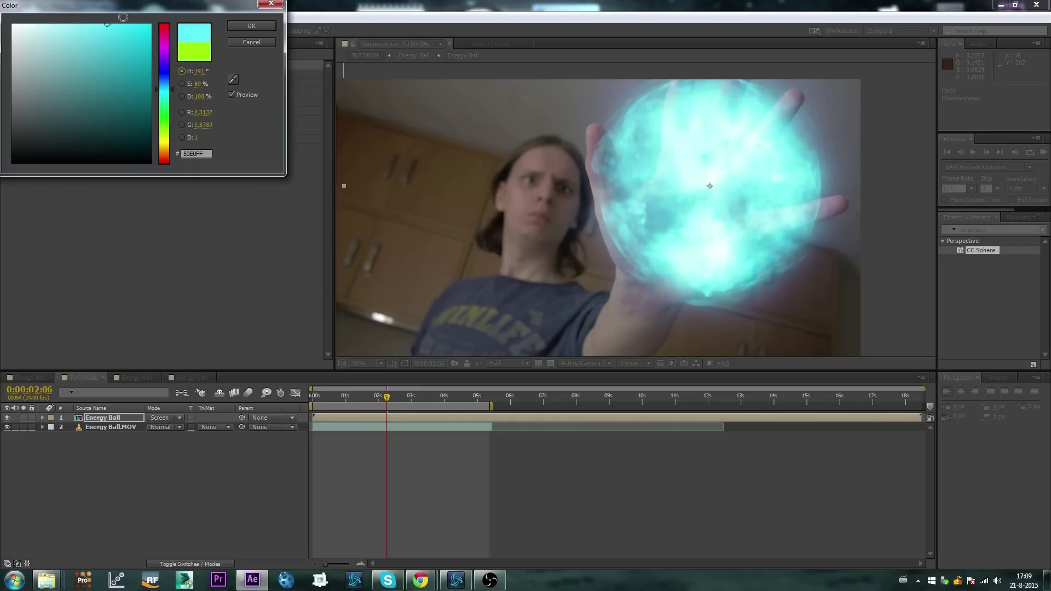
click(251, 27)
drag(181, 83, 158, 87)
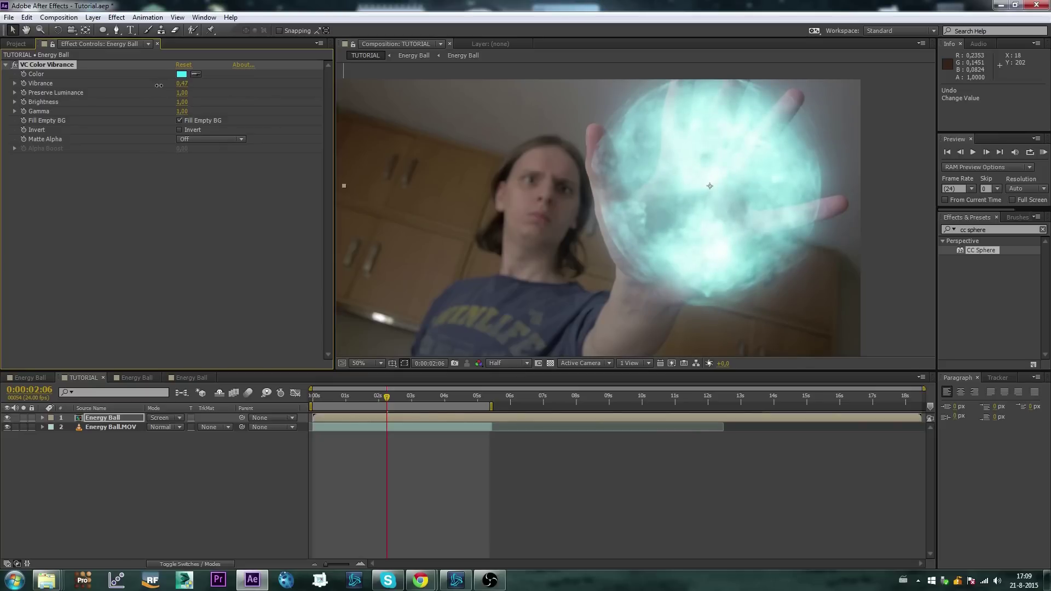
mouse_move(182, 93)
mouse_down()
mouse_move(209, 90)
mouse_move(163, 104)
mouse_move(178, 101)
mouse_up()
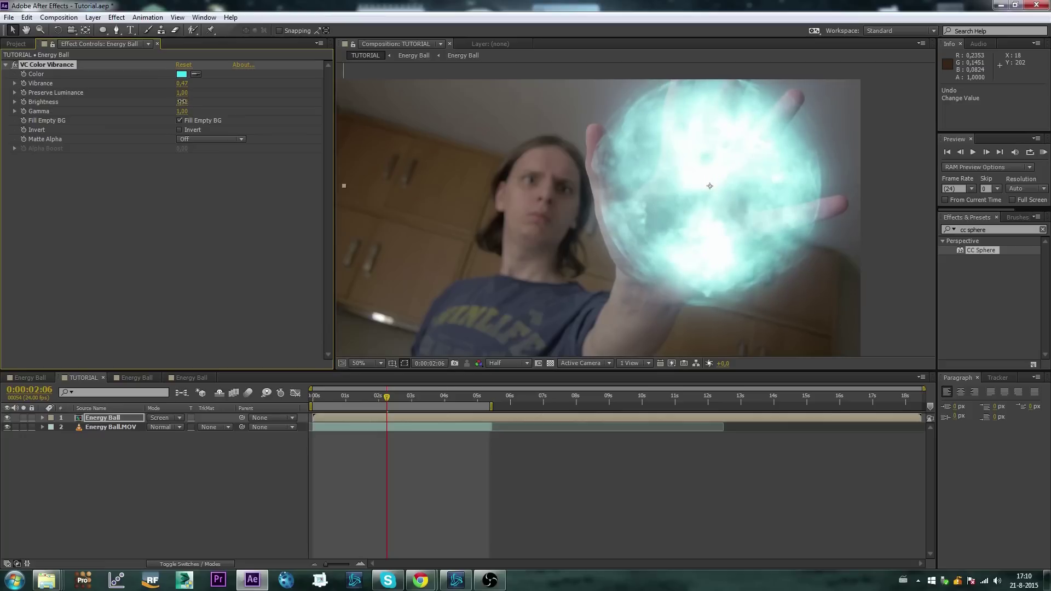
- Apply the Stylize > Glow effect to the Energy Ball layer
right_click(131, 423)
mouse_move(197, 291)
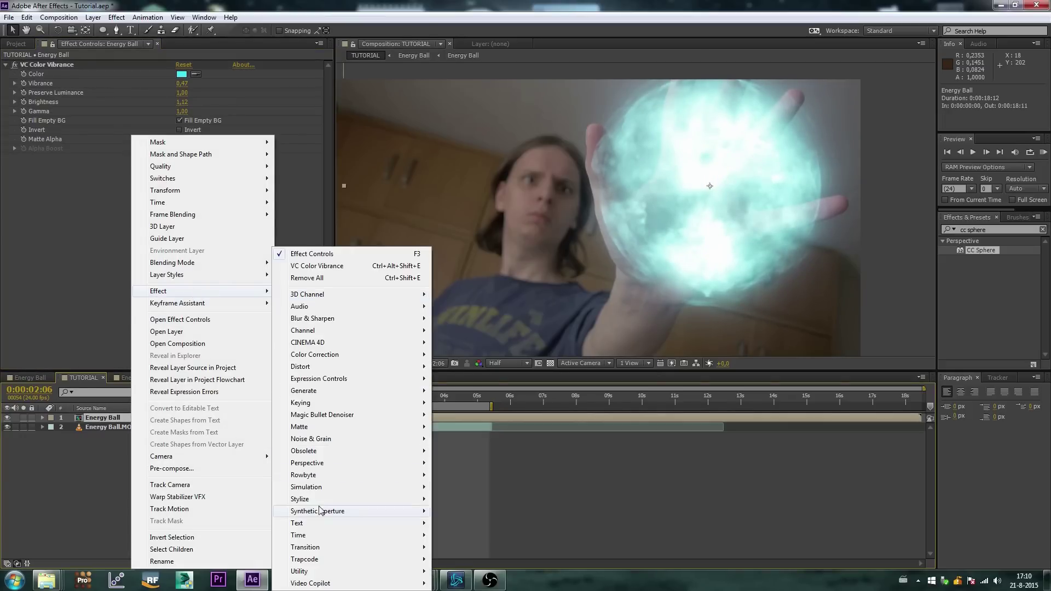
mouse_move(323, 499)
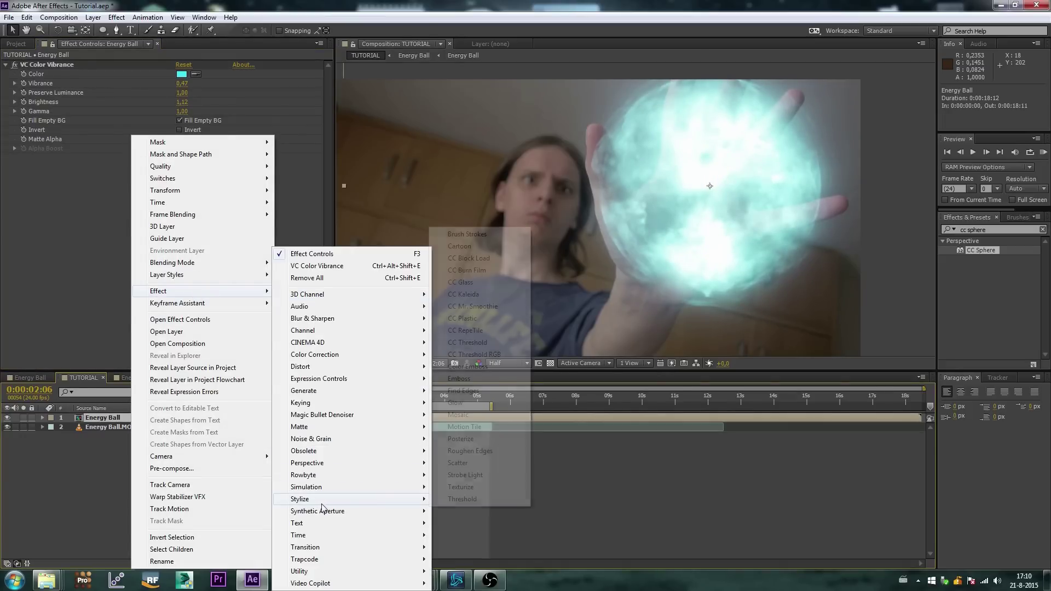
click(484, 403)
- Set Glow Operation to Screen, Glow Radius 1000 and Glow Intensity 0.8
click(197, 214)
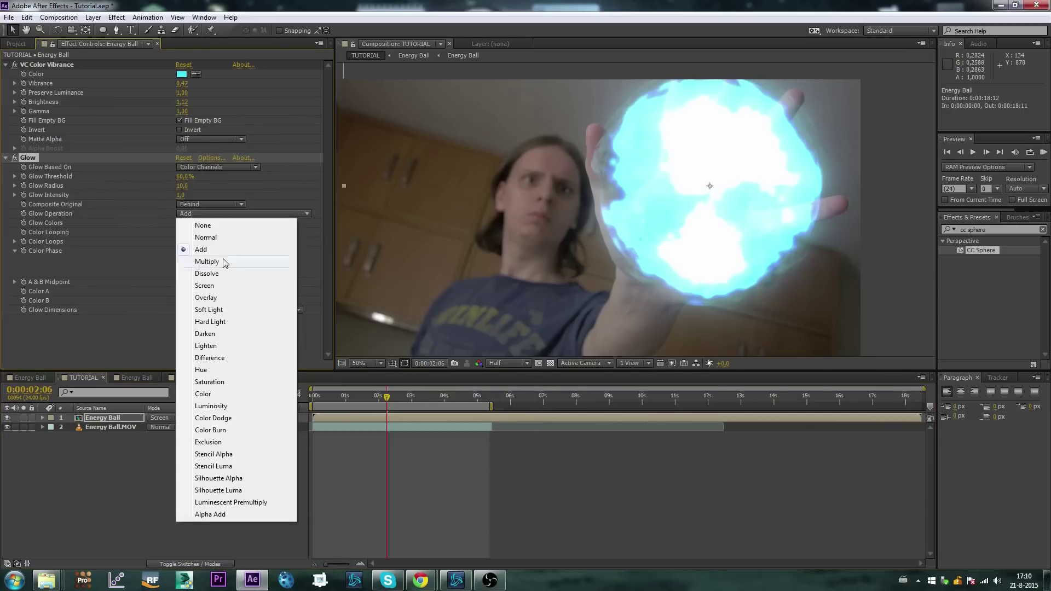
click(223, 284)
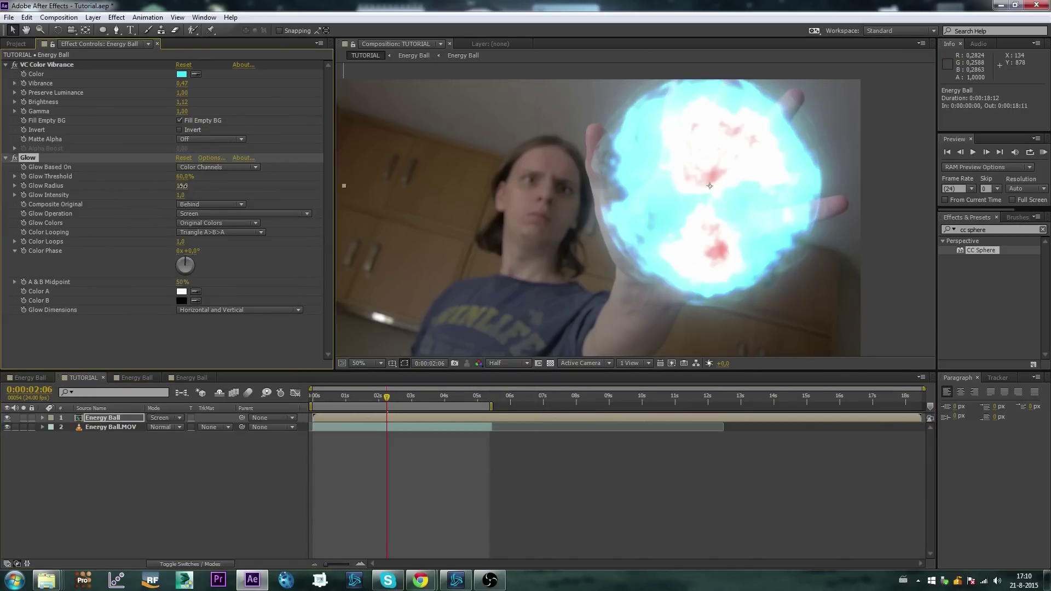
drag(182, 185, 736, 185)
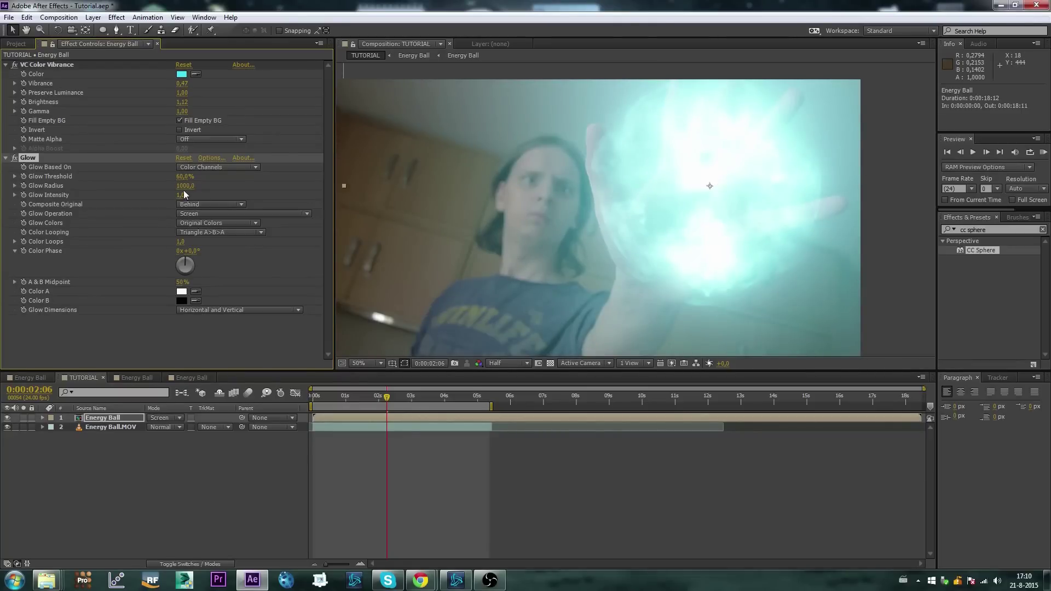
drag(184, 195, 171, 196)
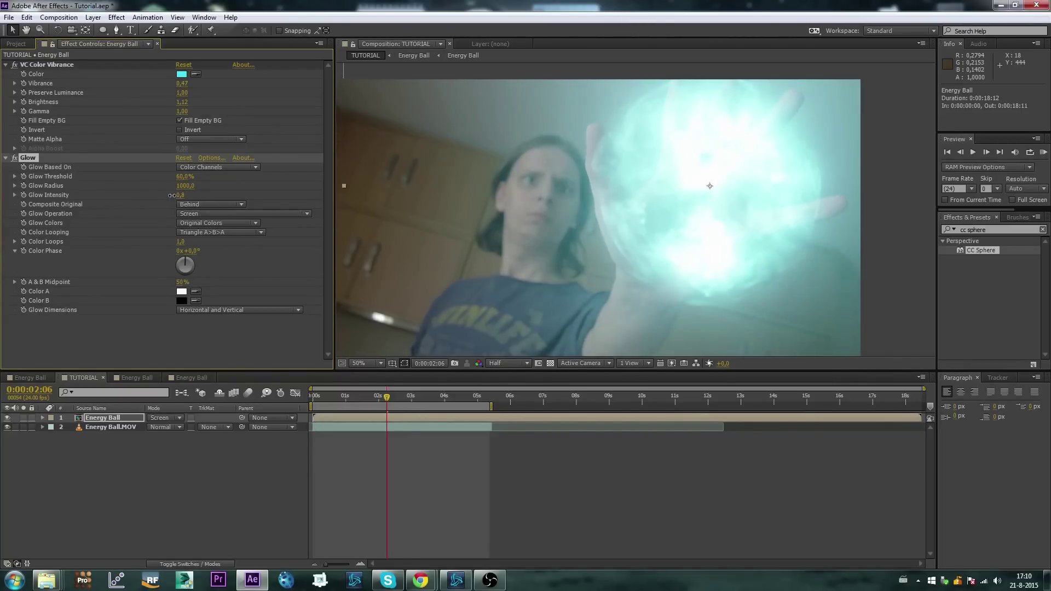
scroll(583, 232, down, 2)
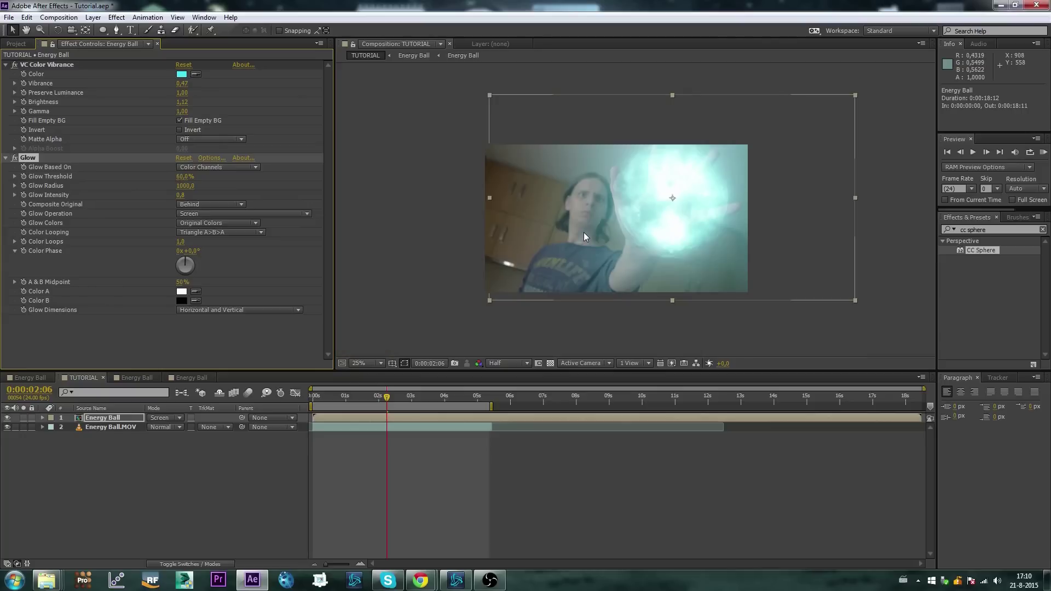
click(900, 251)
scroll(887, 249, up, 2)
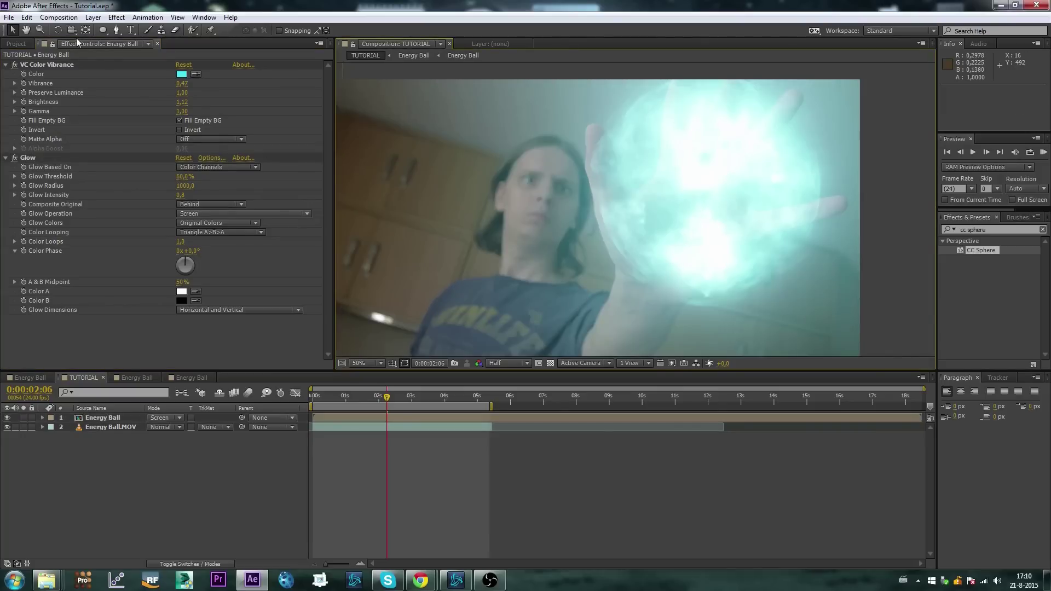
click(58, 17)
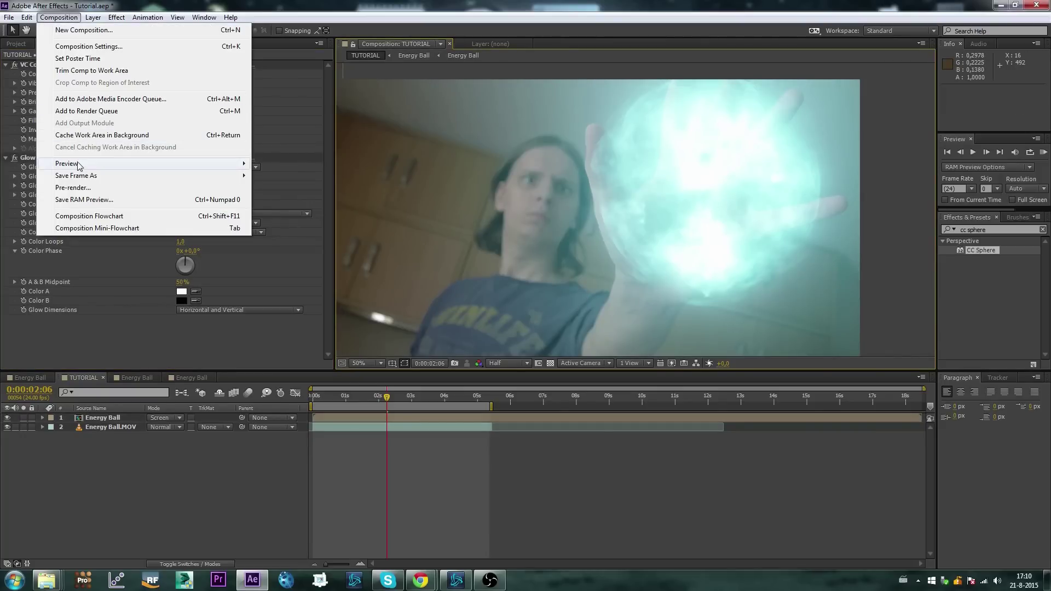
mouse_move(78, 165)
click(282, 163)
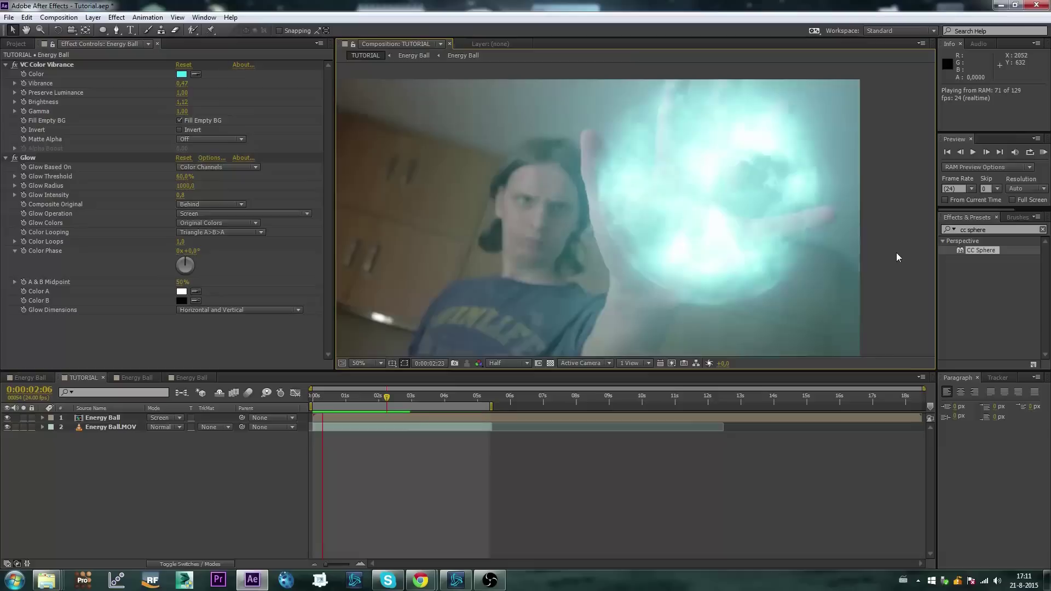
click(252, 507)
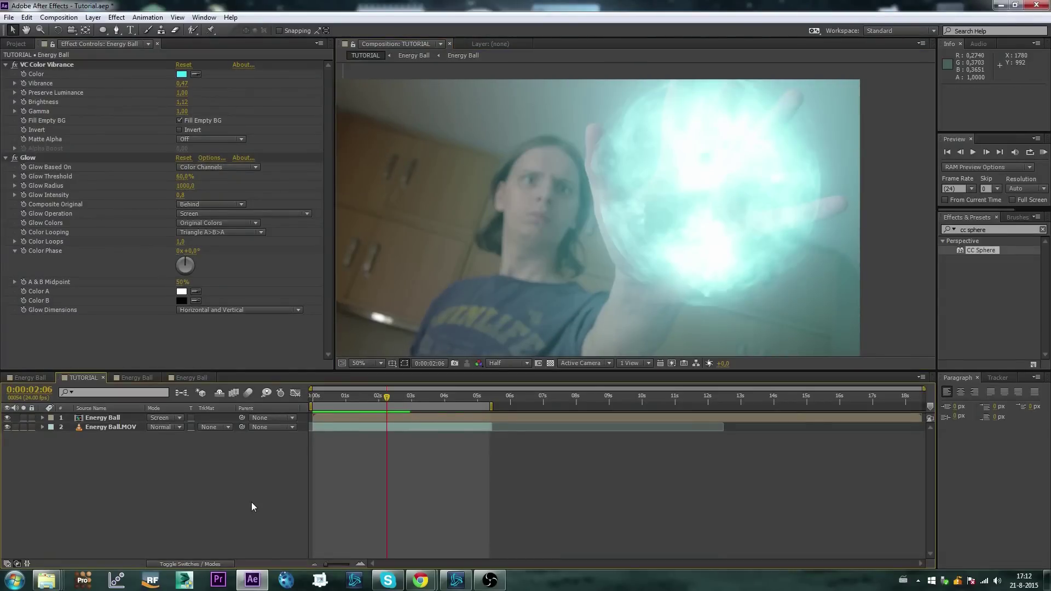